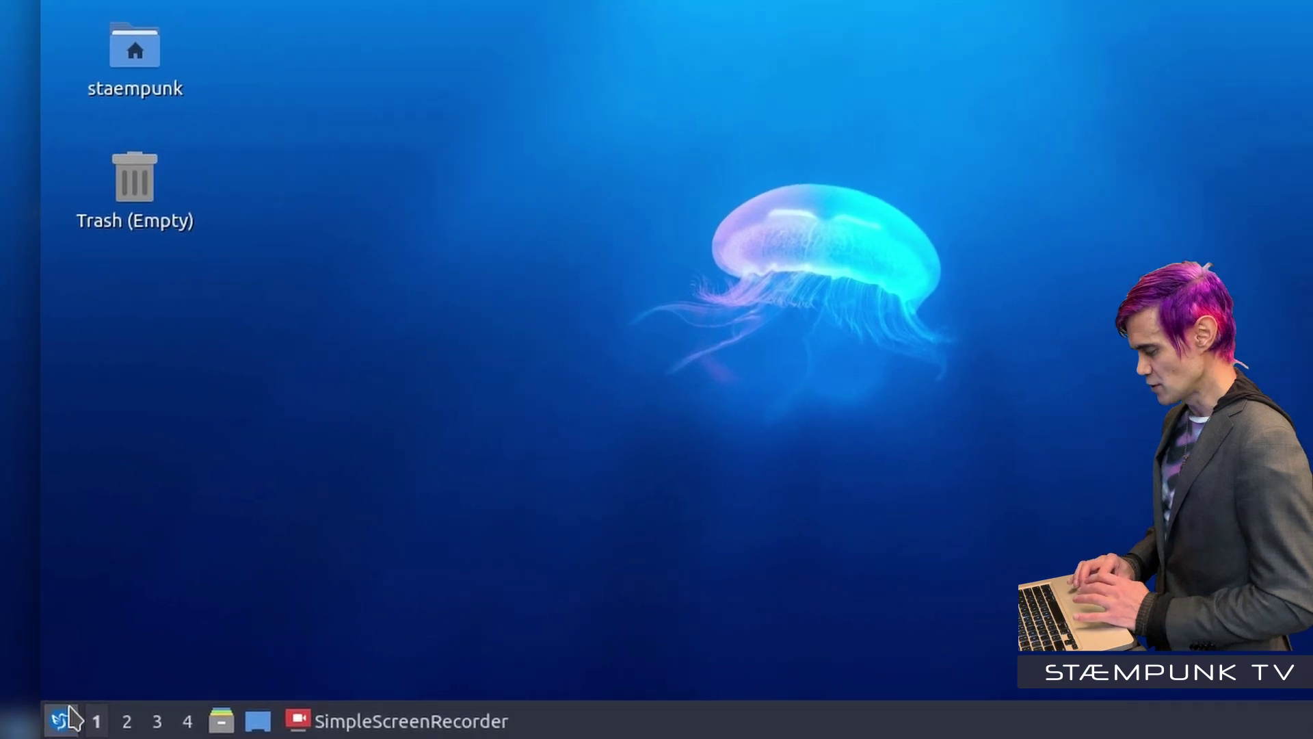
Step: Open the Discover software center from the system tools
click(68, 718)
mouse_move(160, 503)
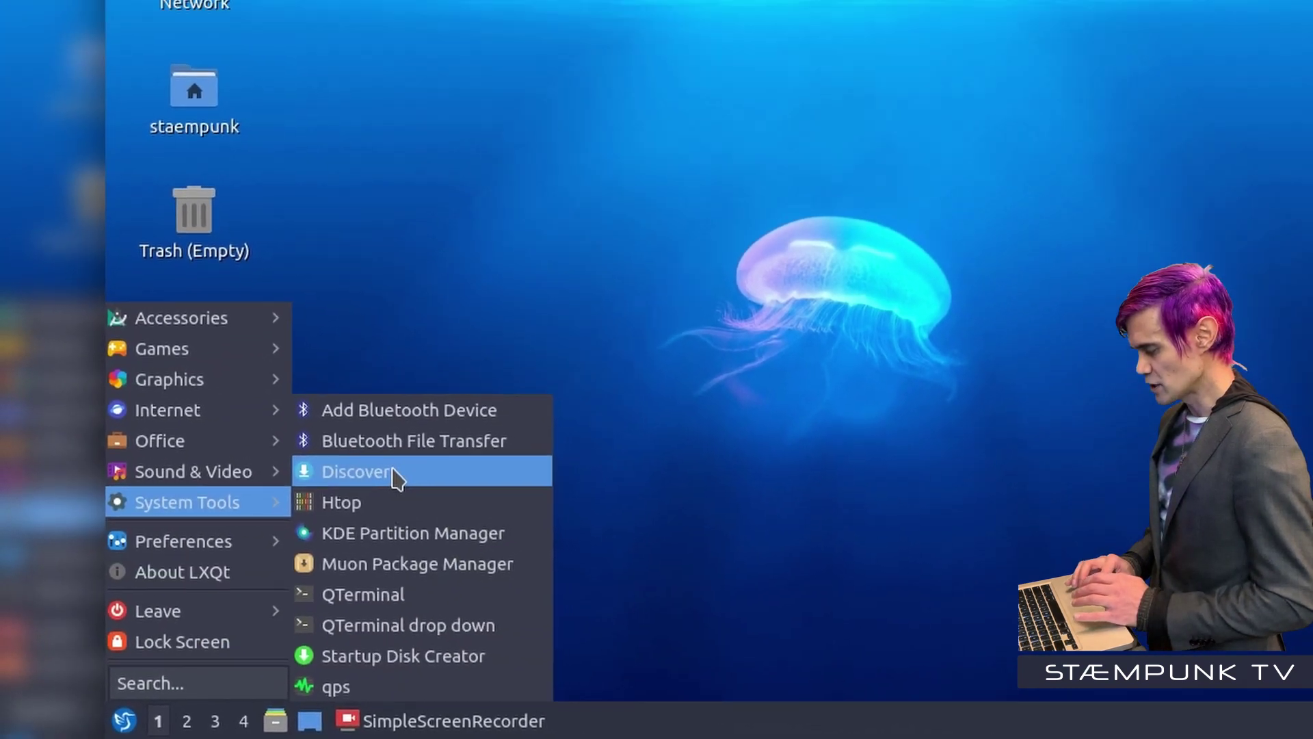
click(396, 477)
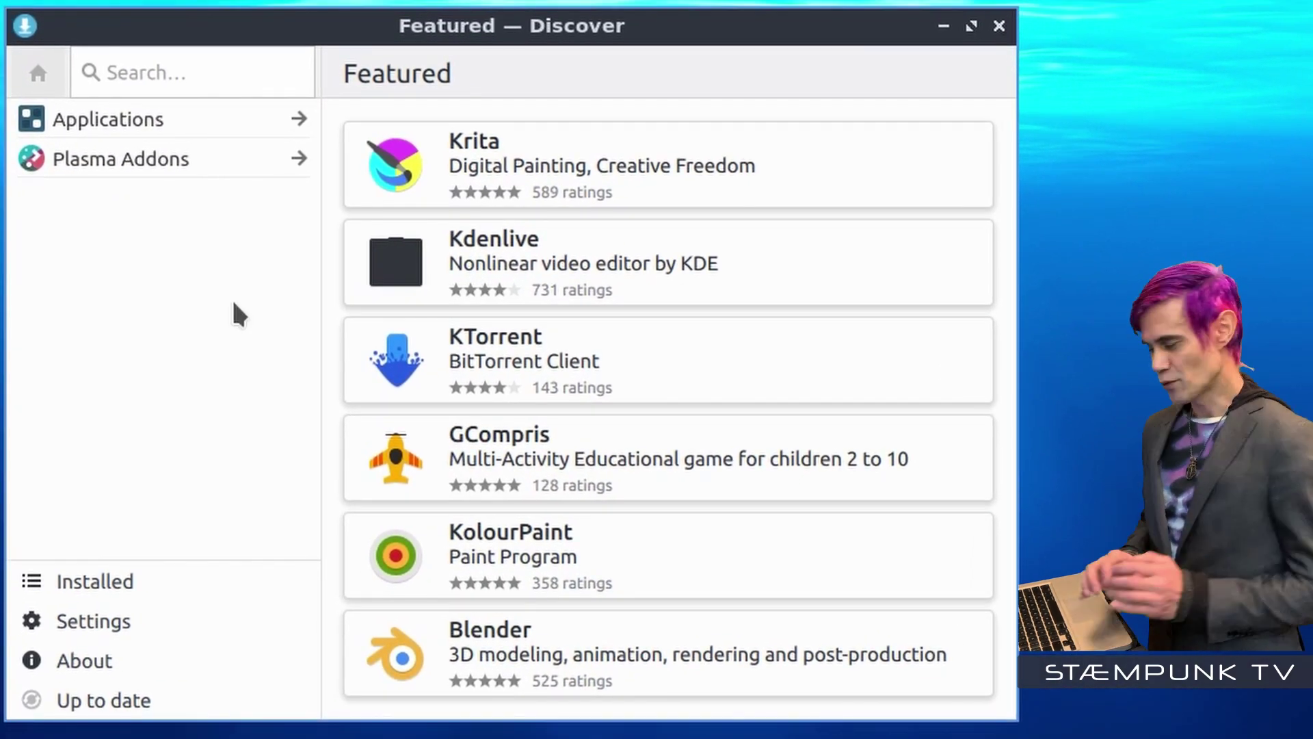
Step: Search Discover for firefox, look through the results for the Firefox package, and close the window
click(210, 72)
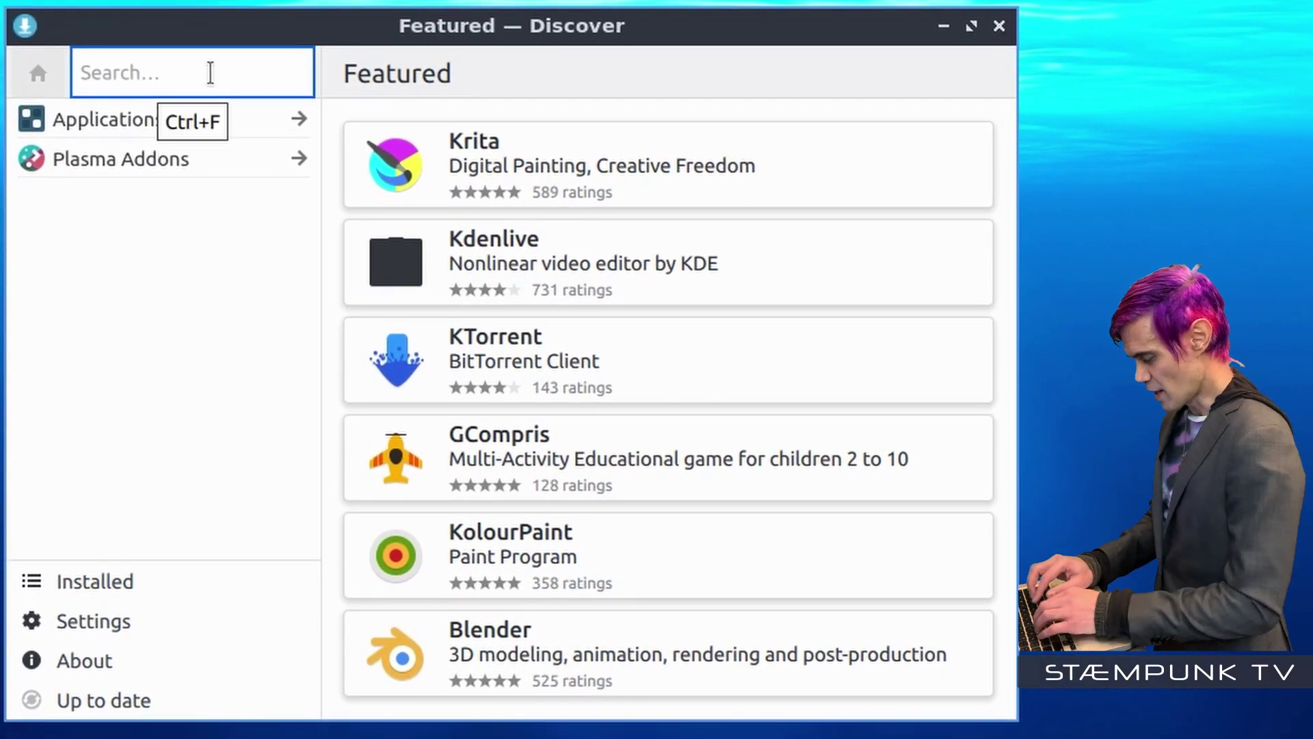
text(firefox)
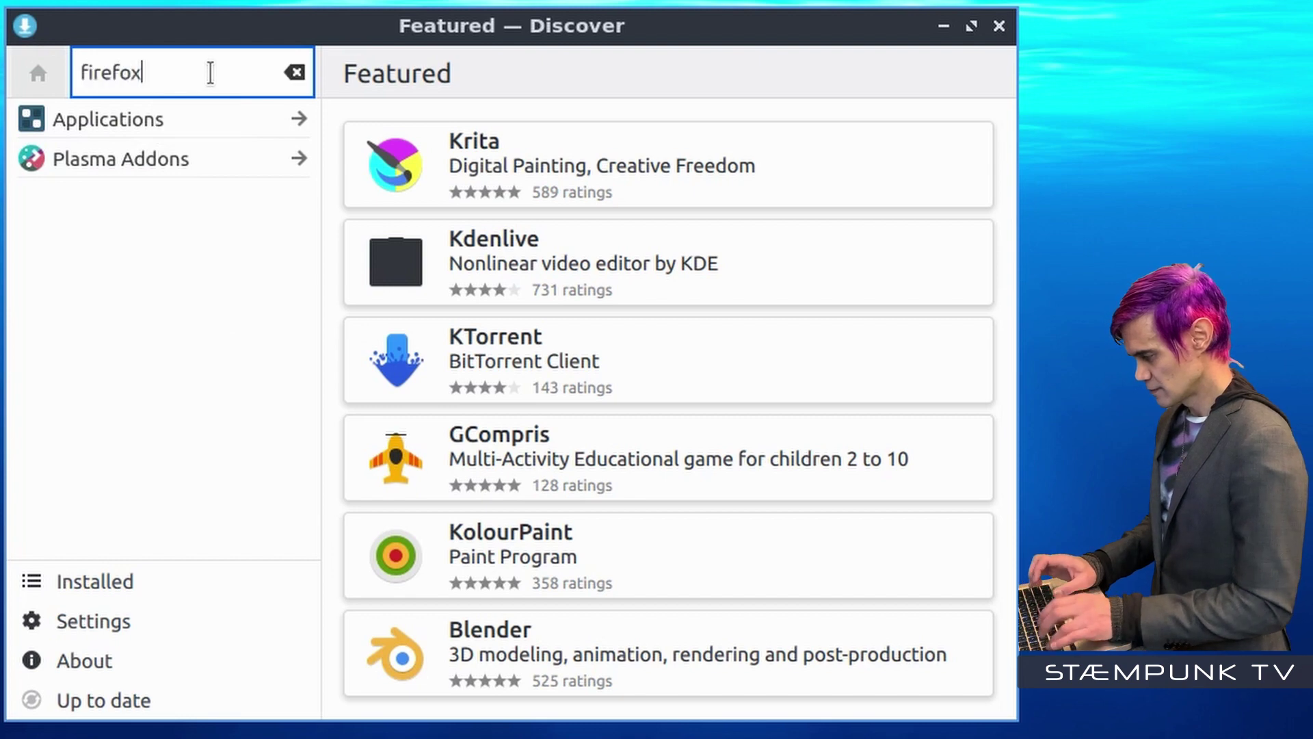
scroll(675, 184, down, 6)
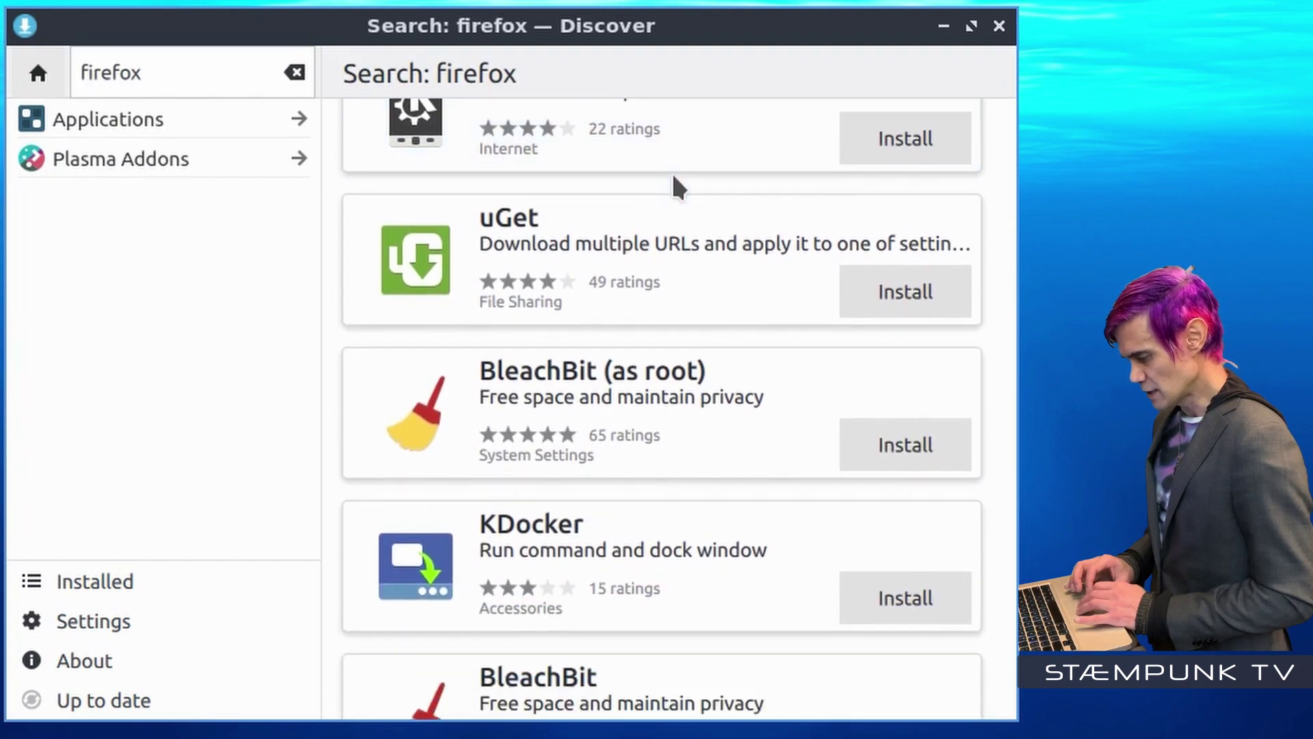
scroll(675, 183, down, 5)
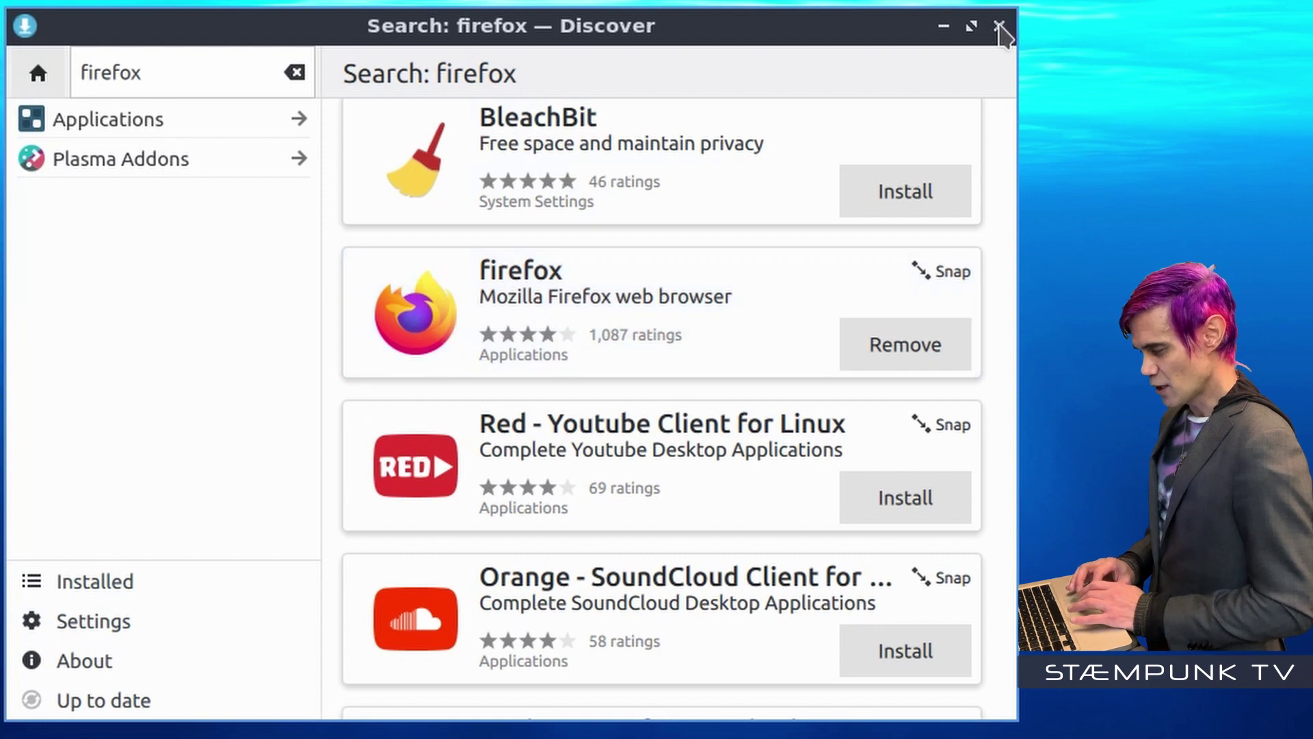
click(999, 26)
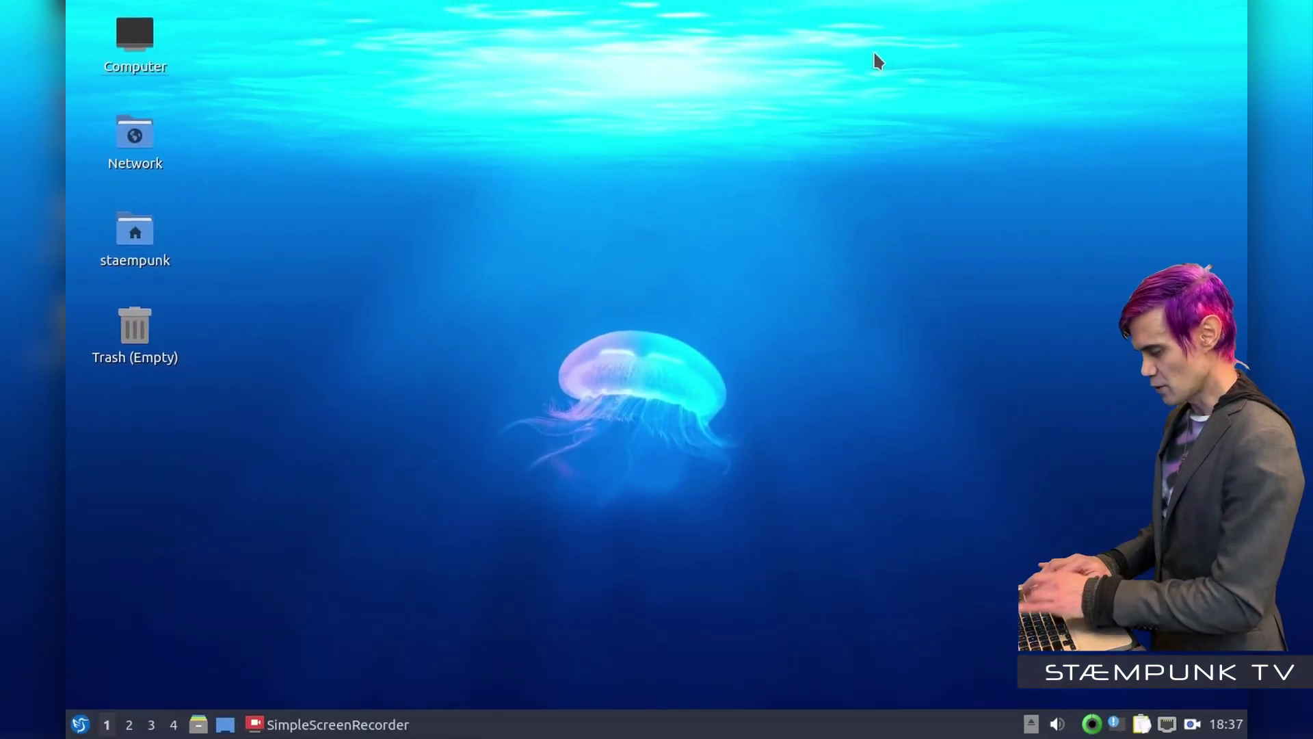
Step: Open a terminal and list the installed snap packages with snap list
key(ctrl+alt+t)
drag(842, 76, 742, 41)
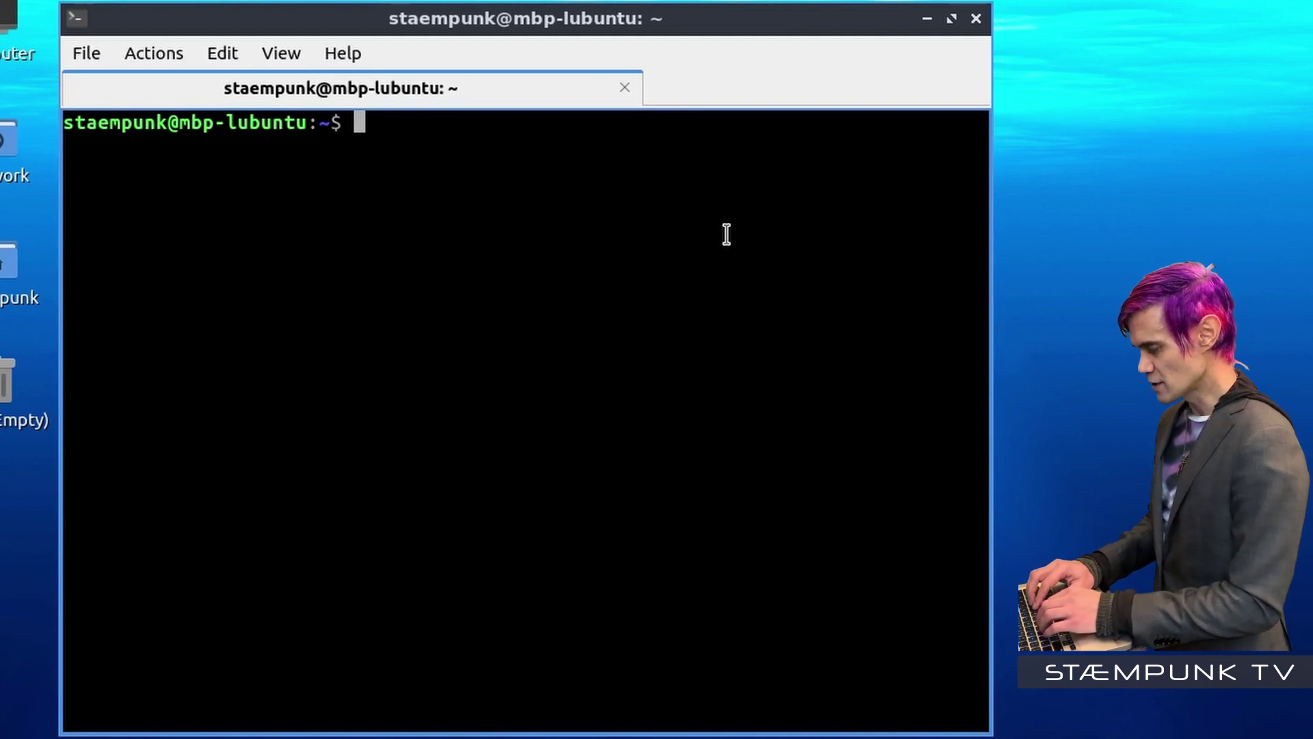
text(snap l)
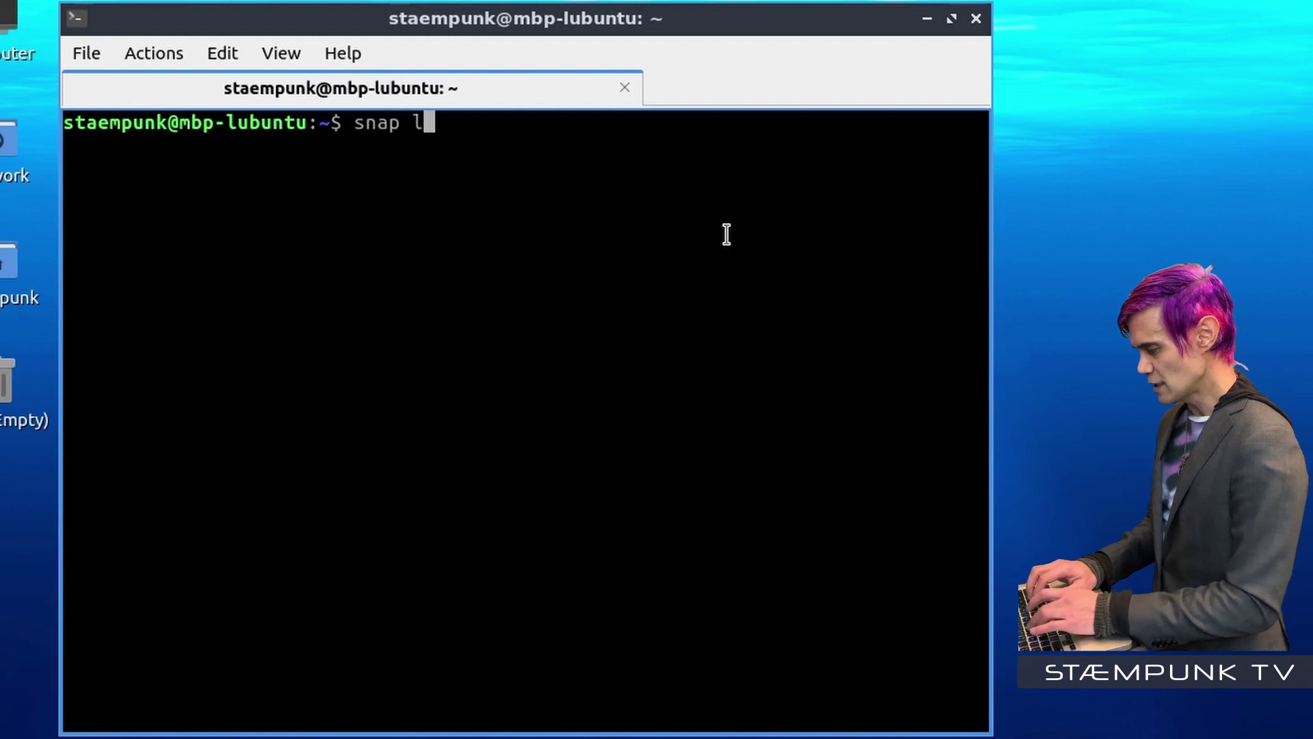
text(ist)
key(Return)
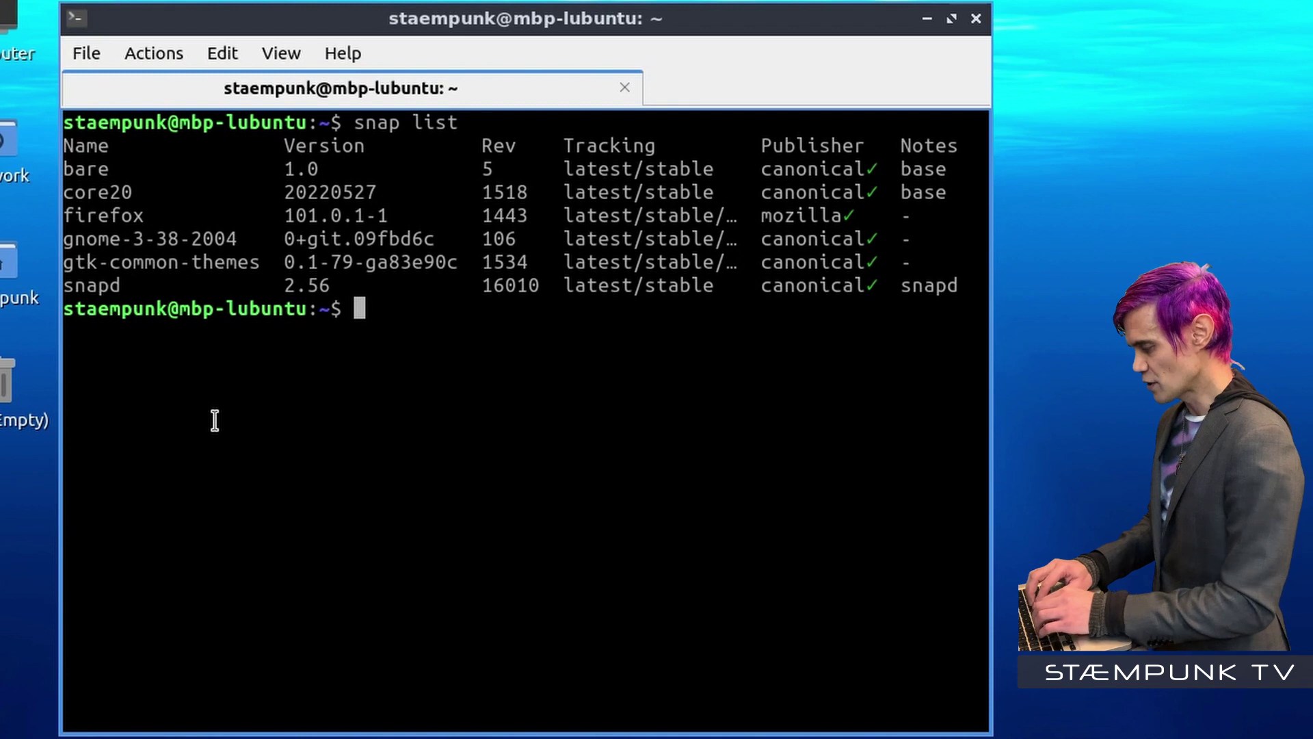
Step: Remove the firefox snap with sudo snap remove --purge, entering the account password to authorize it
text(sudo snap remove)
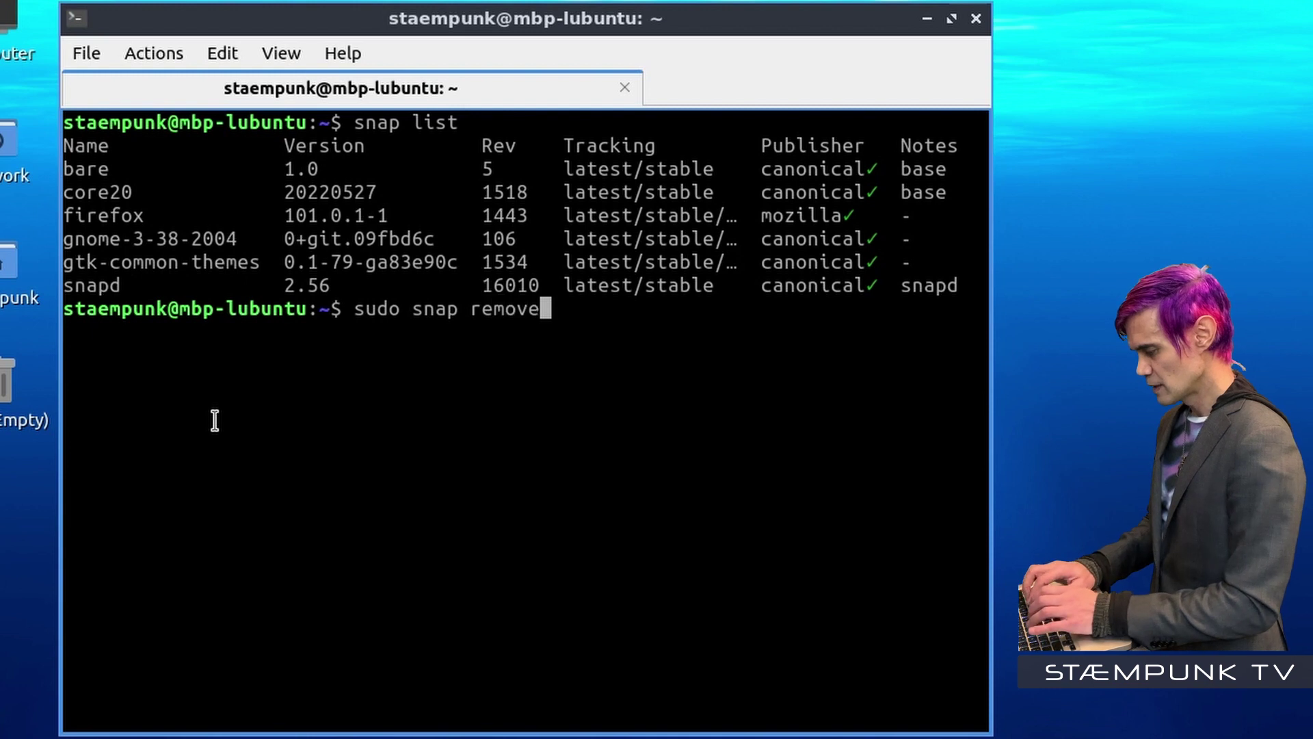
text( -)
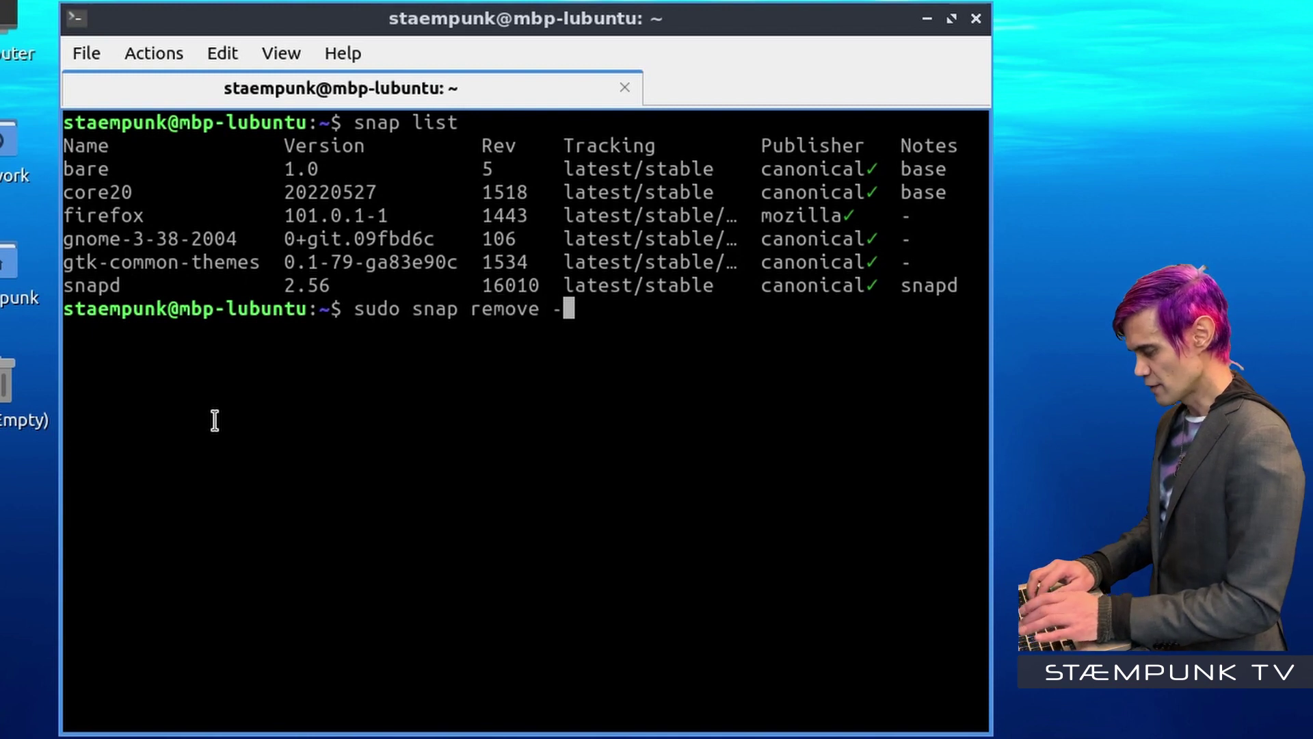
text(-purge)
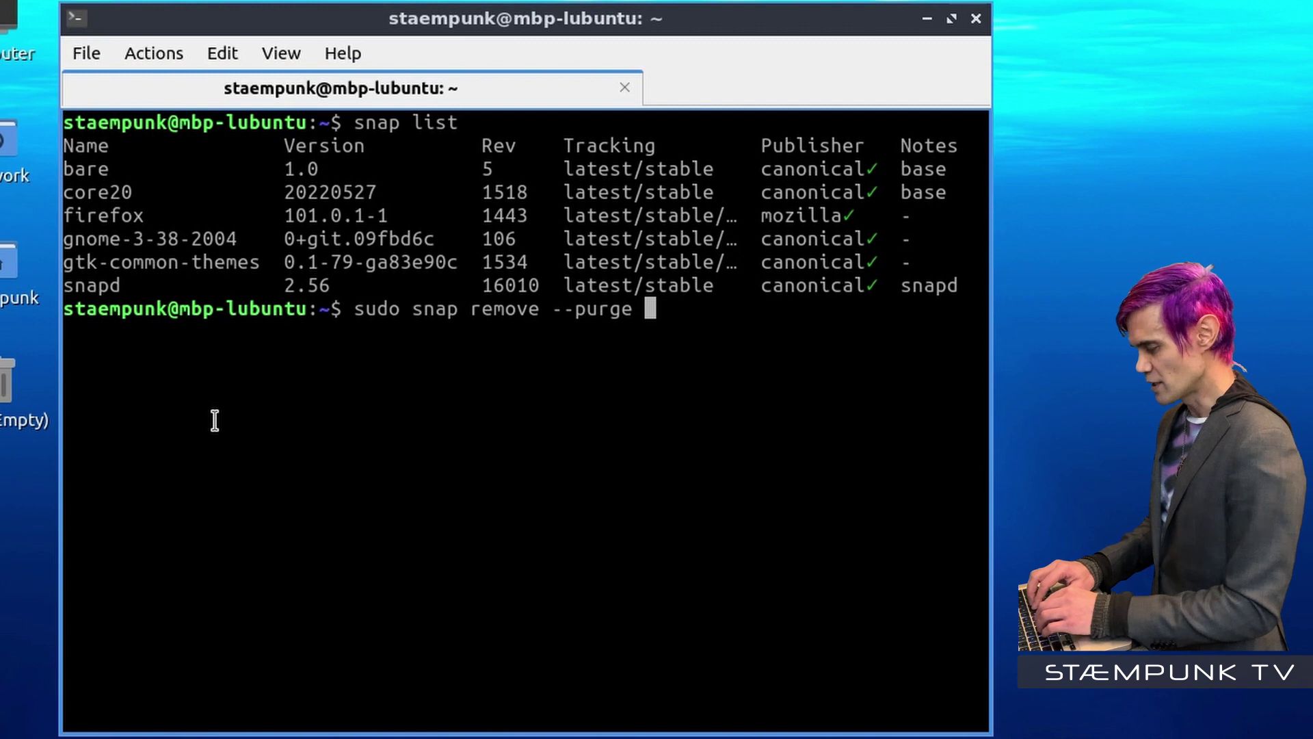
double_click(104, 209)
key(ctrl+c)
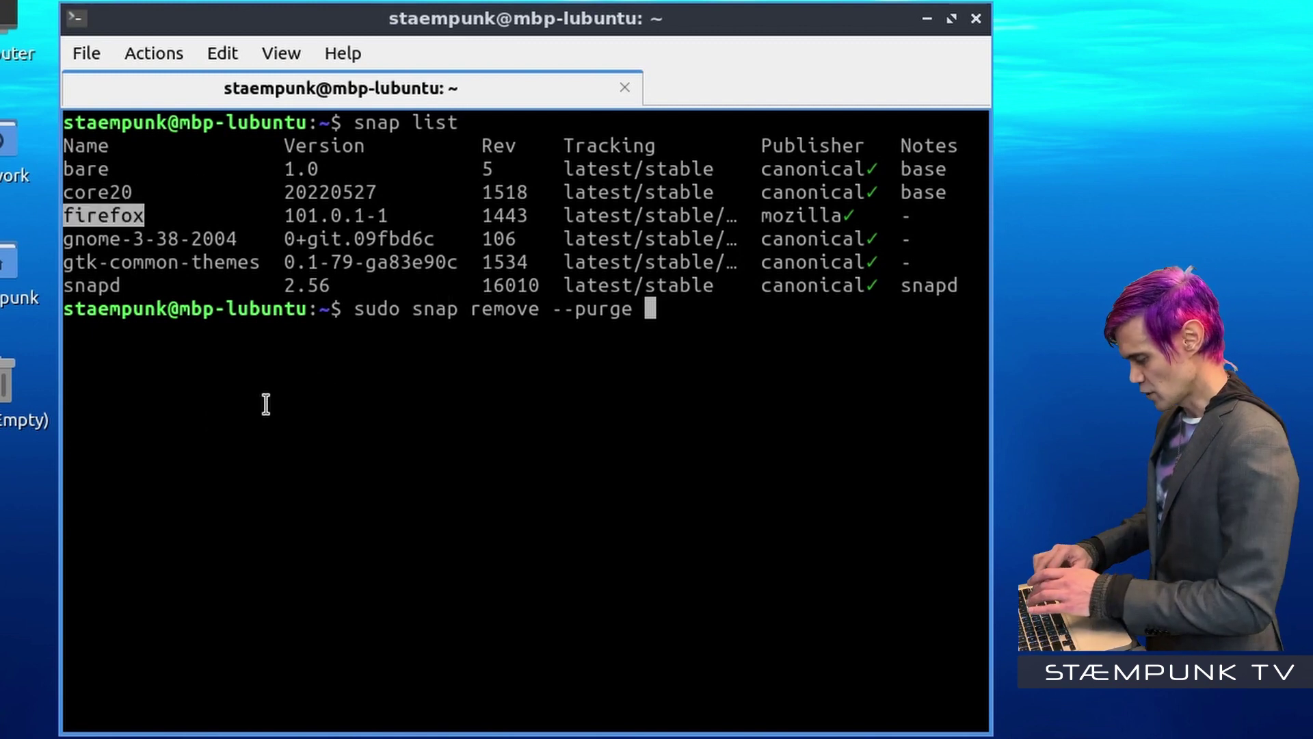
click(702, 350)
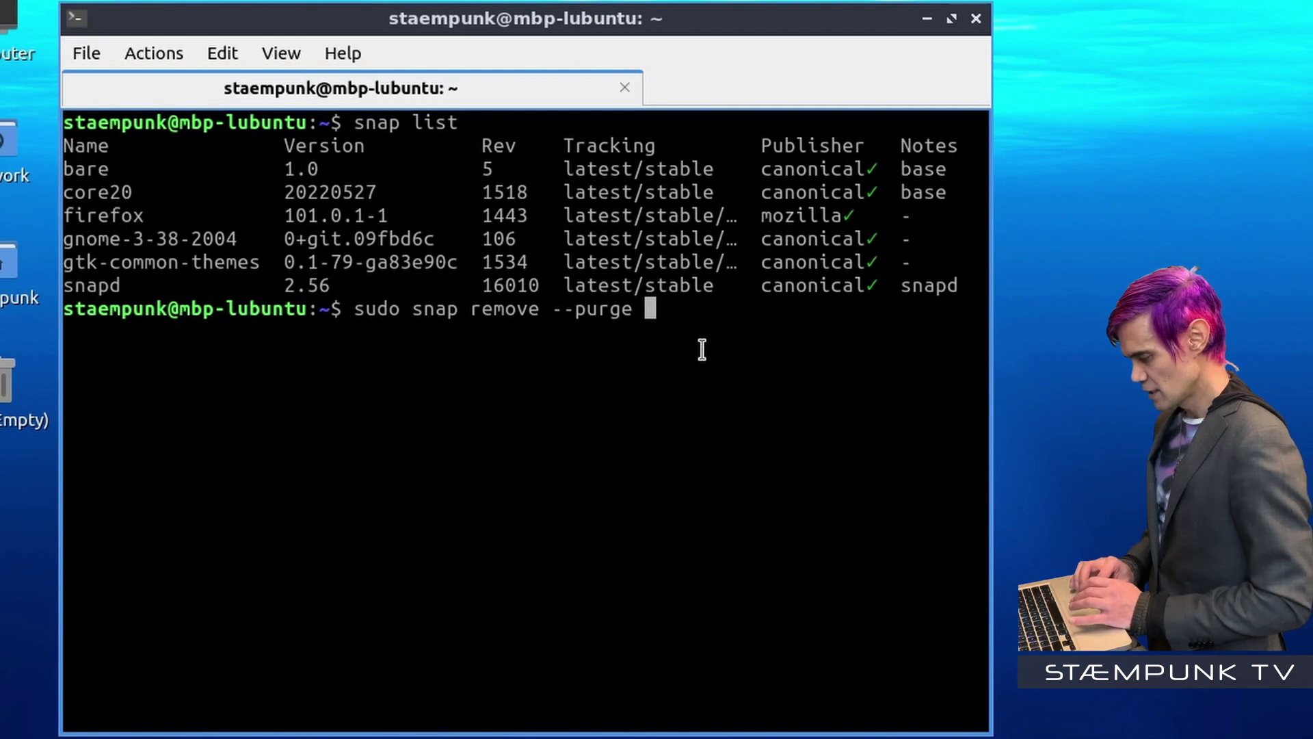
middle_click(701, 350)
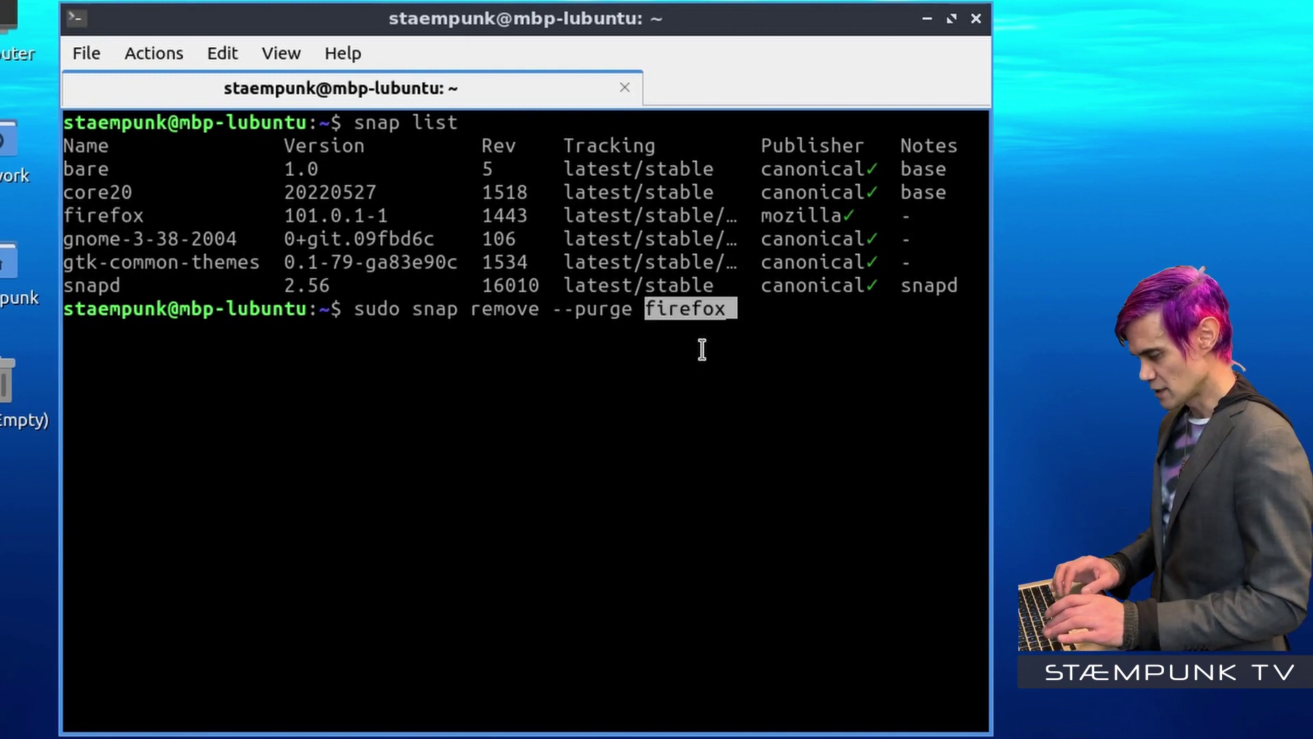
key(Return)
text(******)
key(Return)
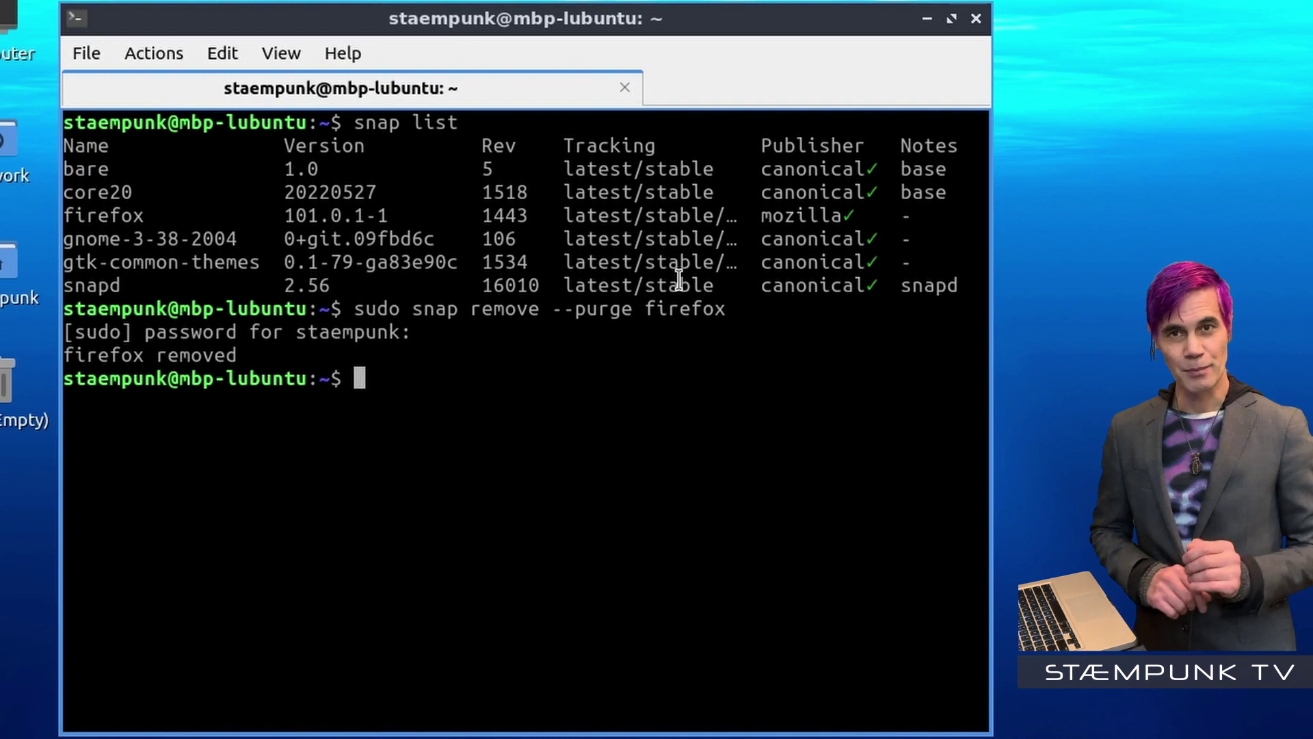
Step: Remove the gtk-common-themes snap with sudo snap remove --purge, reusing the previous command
drag(64, 264, 264, 263)
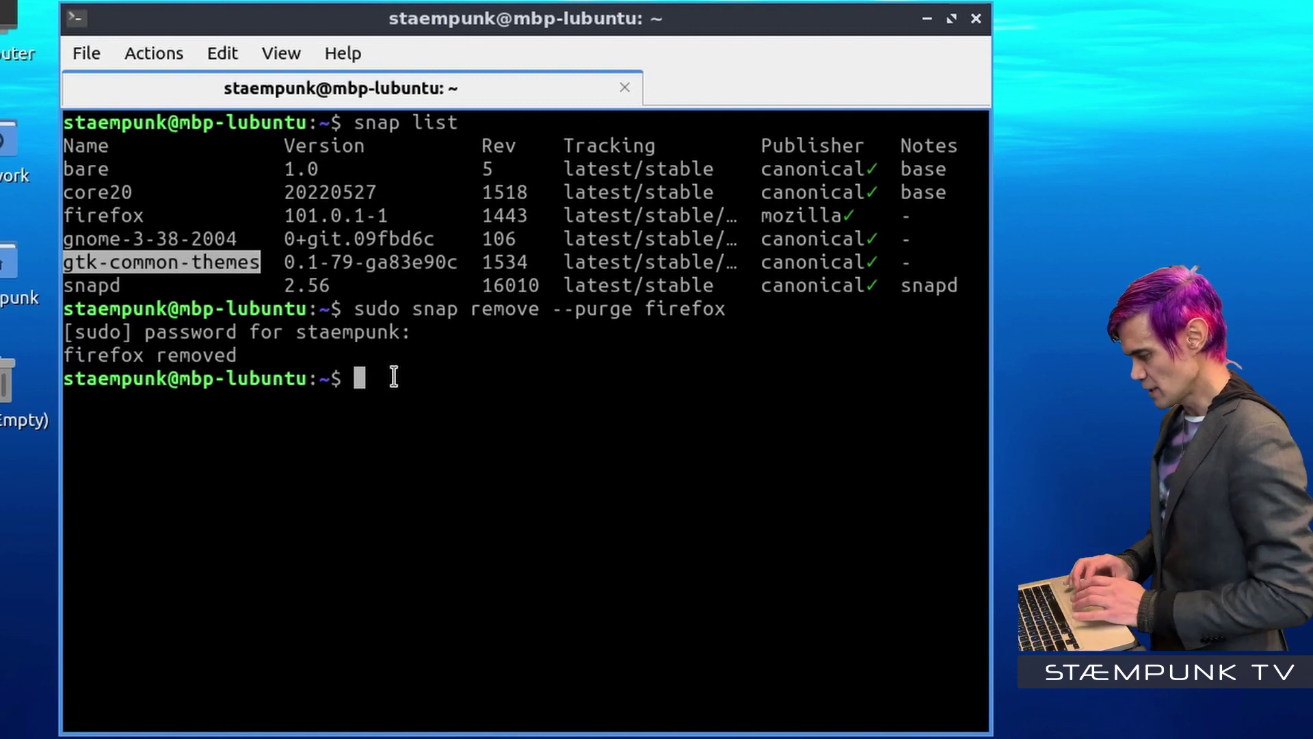
click(520, 408)
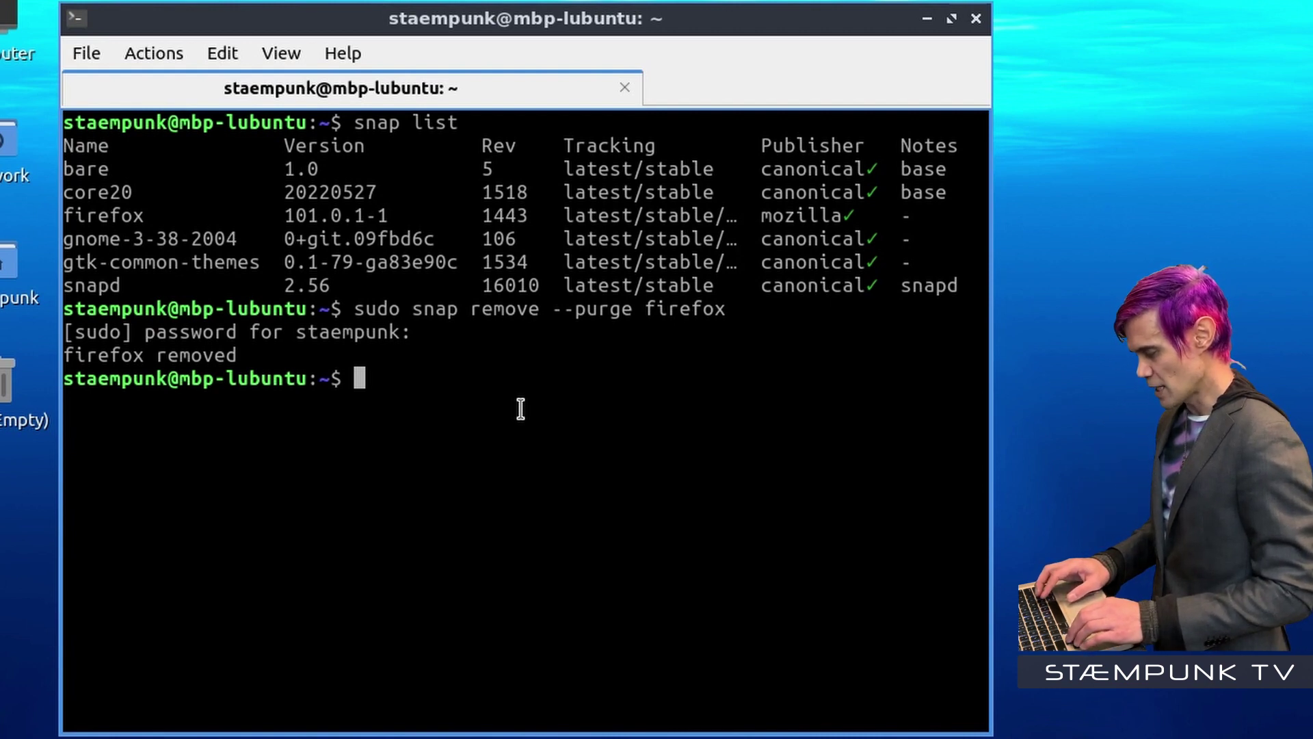
key(Up)
key(BackSpace)
key(BackSpace)
key(BackSpace)
key(BackSpace)
key(BackSpace)
key(BackSpace)
key(BackSpace)
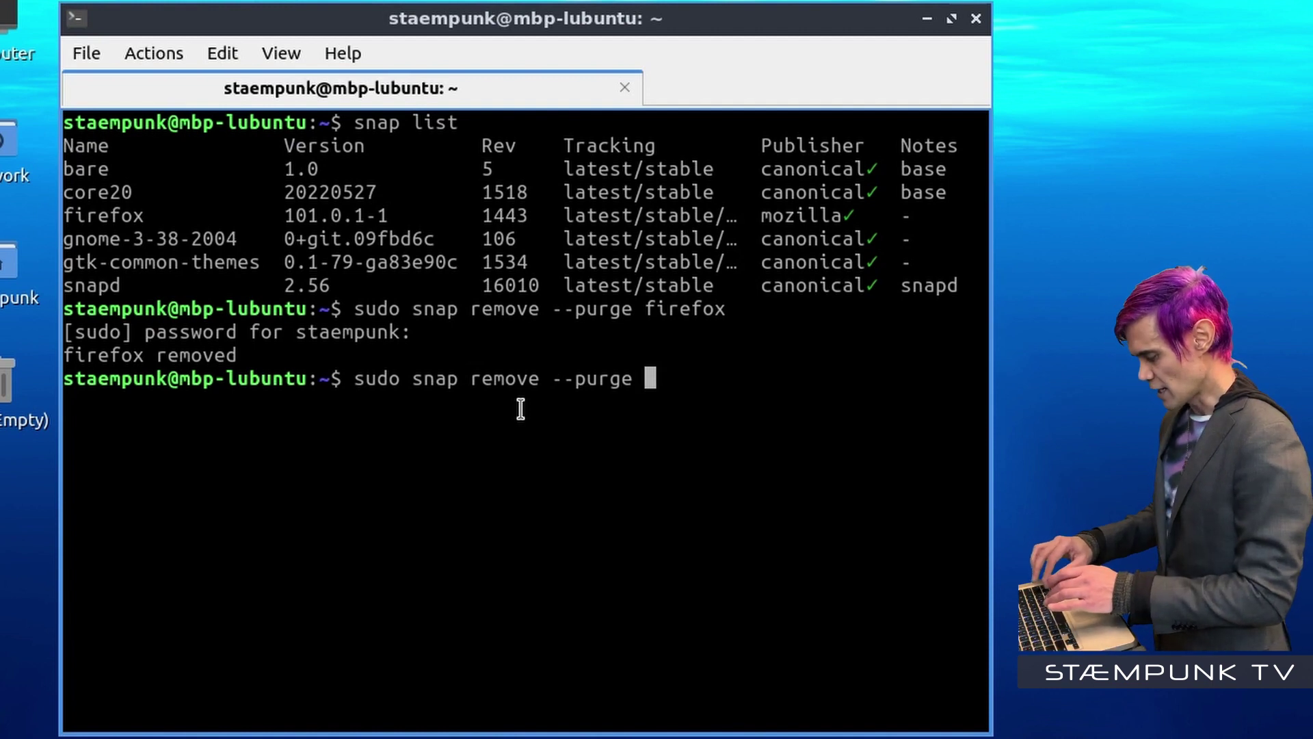
text(gtk-common-themes)
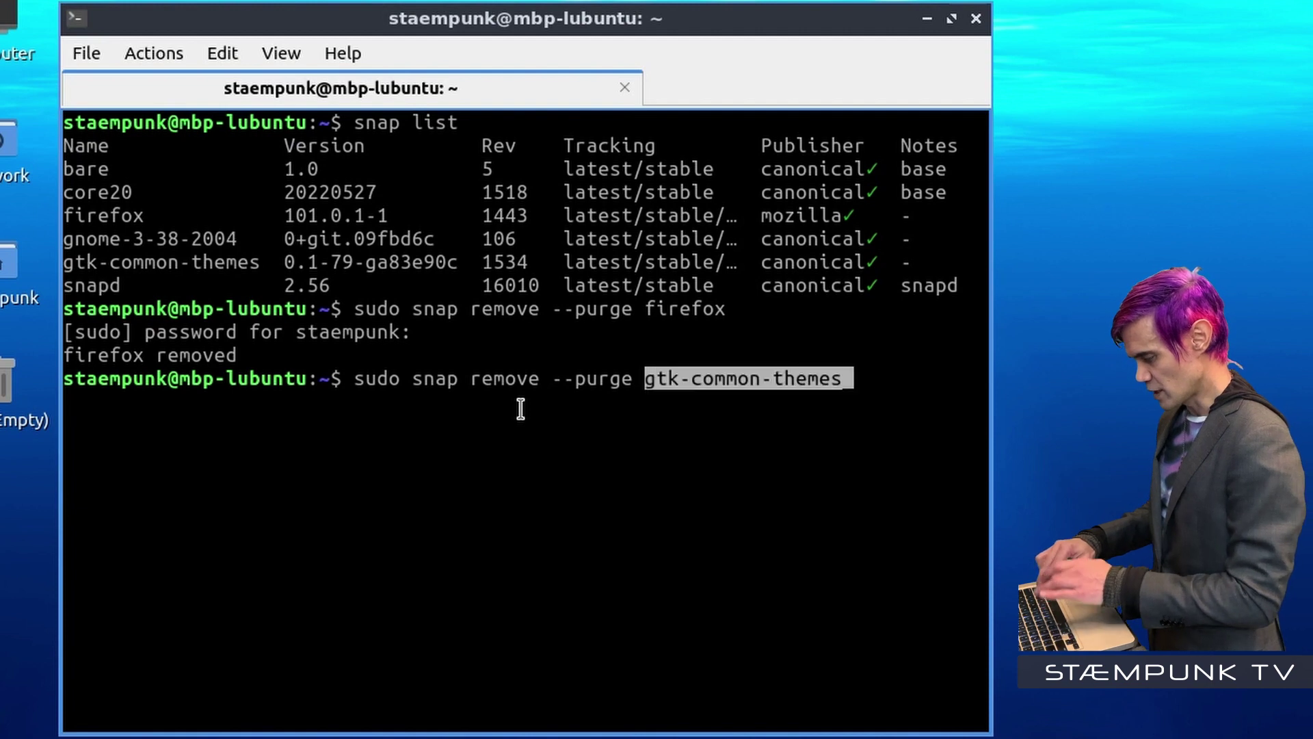
key(Return)
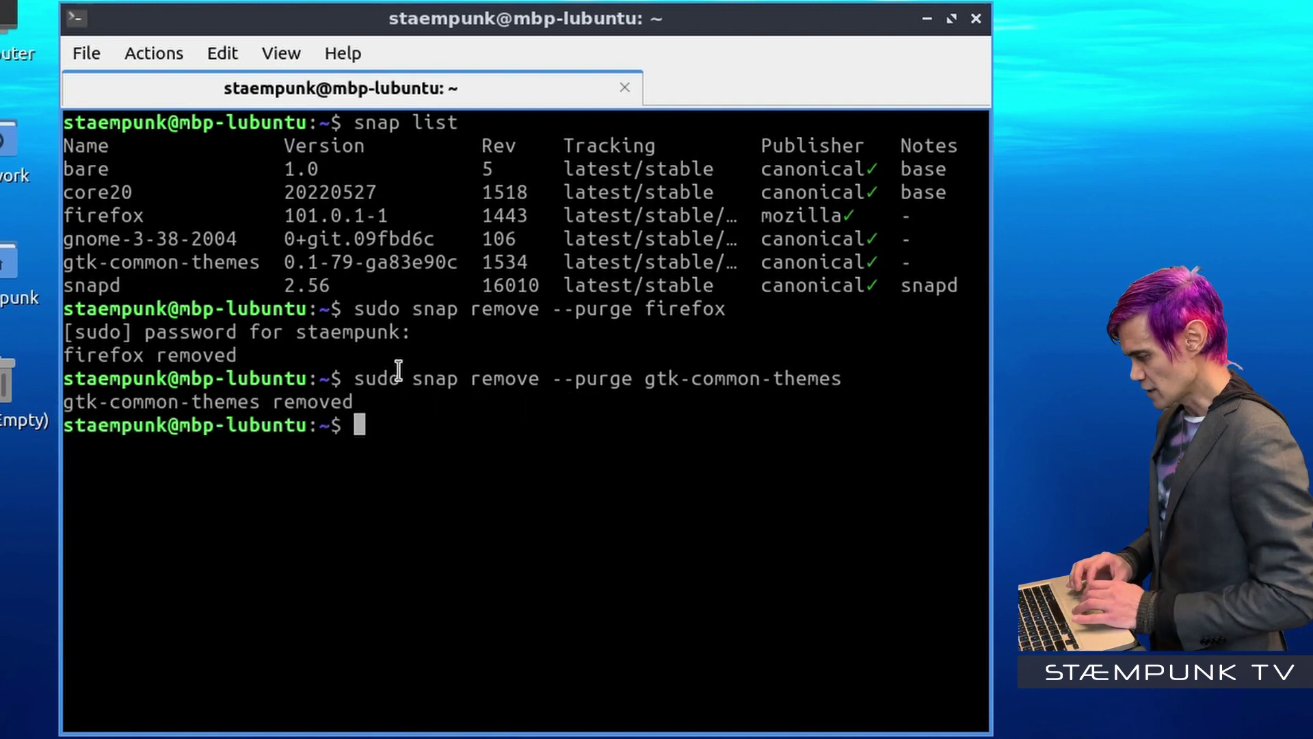
Step: Remove the gnome-3-38-2004 snap with sudo snap remove --purge, reusing the previous command
double_click(99, 232)
key(ctrl+c)
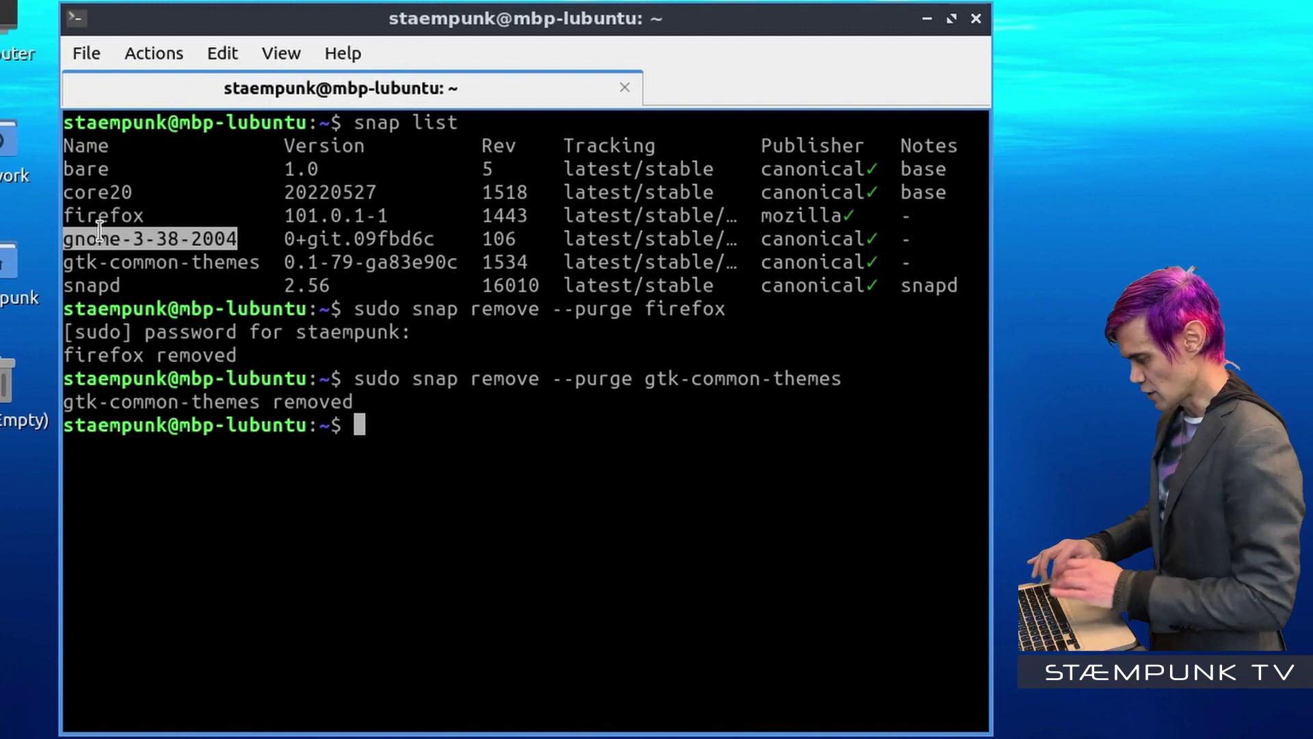
click(475, 484)
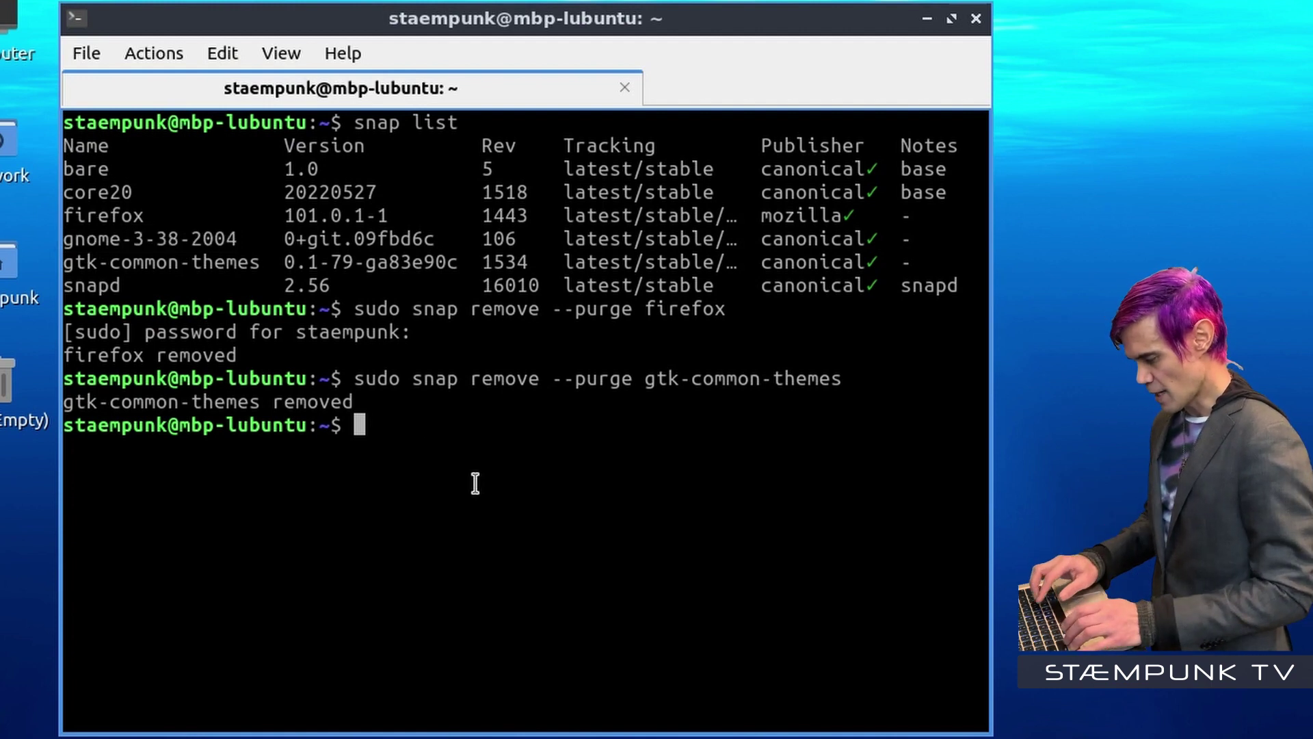
key(Up)
key(BackSpace)
key(BackSpace)
key(BackSpace)
key(BackSpace)
key(BackSpace)
key(BackSpace)
key(BackSpace)
key(BackSpace)
key(BackSpace)
key(BackSpace)
key(BackSpace)
key(BackSpace)
key(BackSpace)
key(BackSpace)
key(BackSpace)
key(BackSpace)
key(BackSpace)
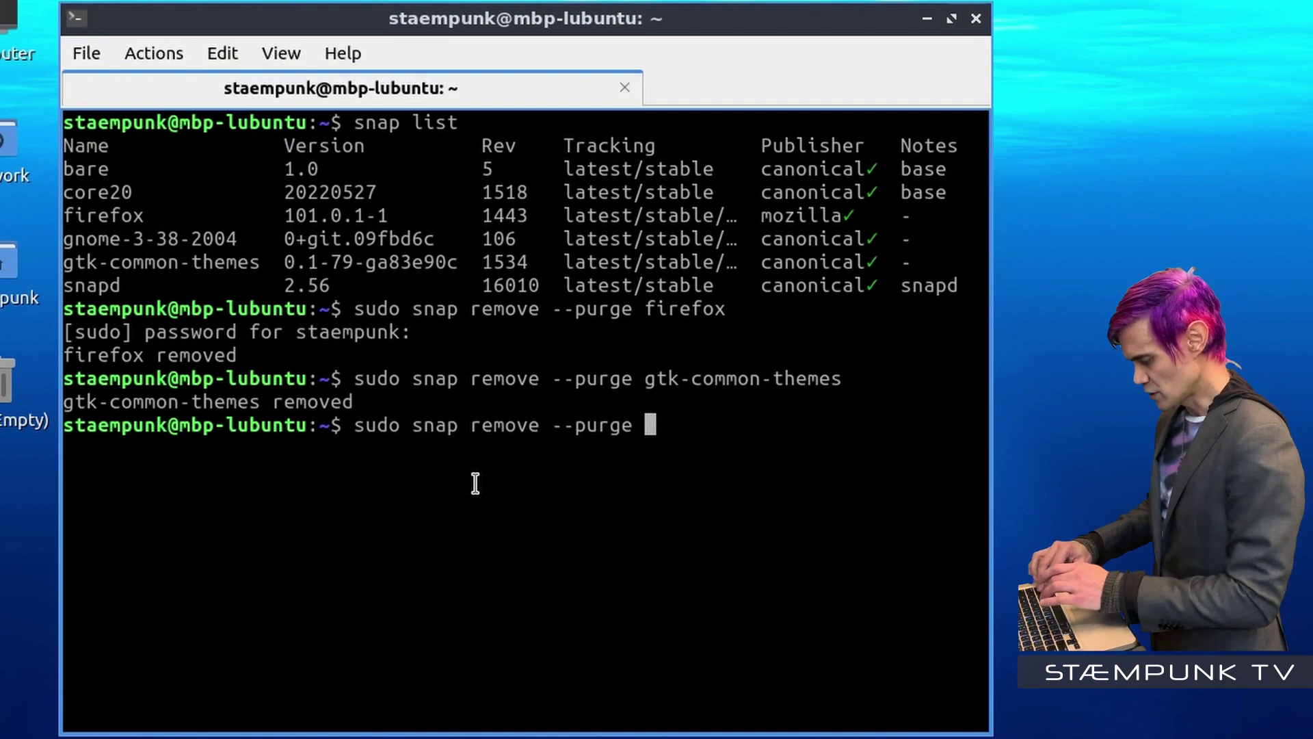
key(ctrl+shift+v)
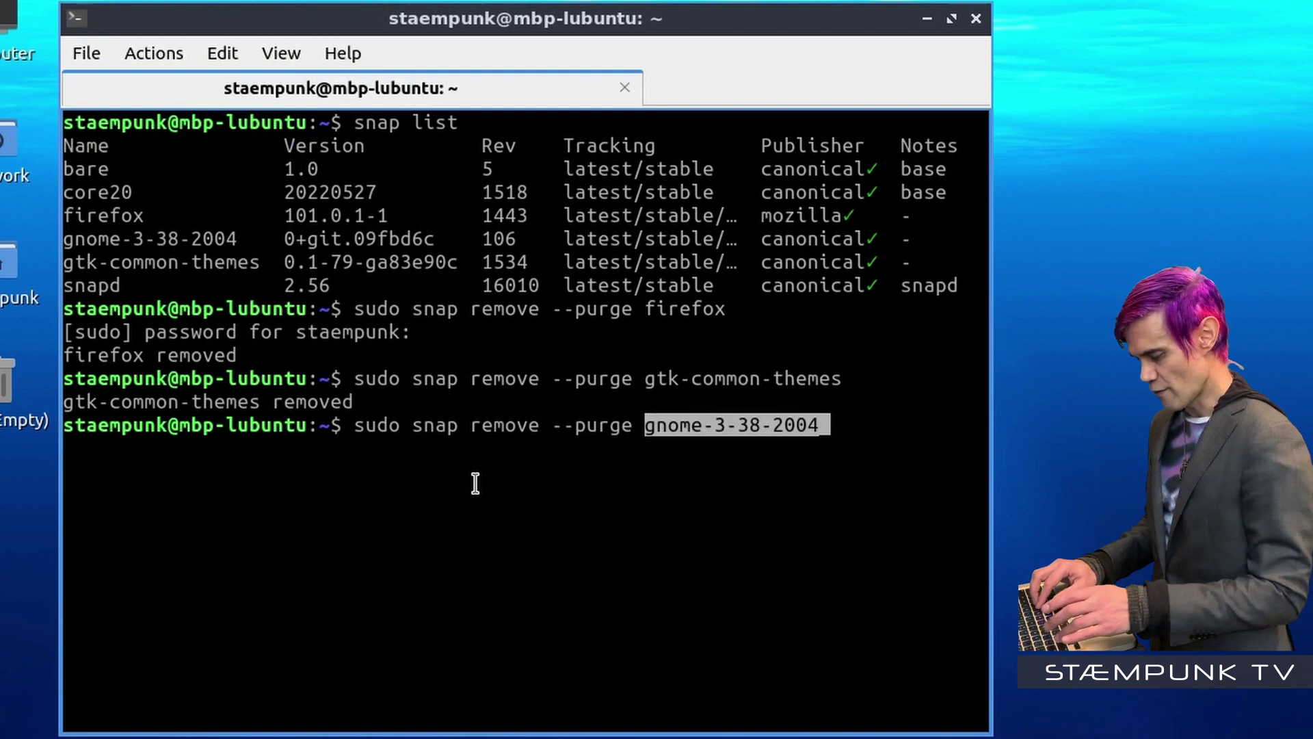
key(Return)
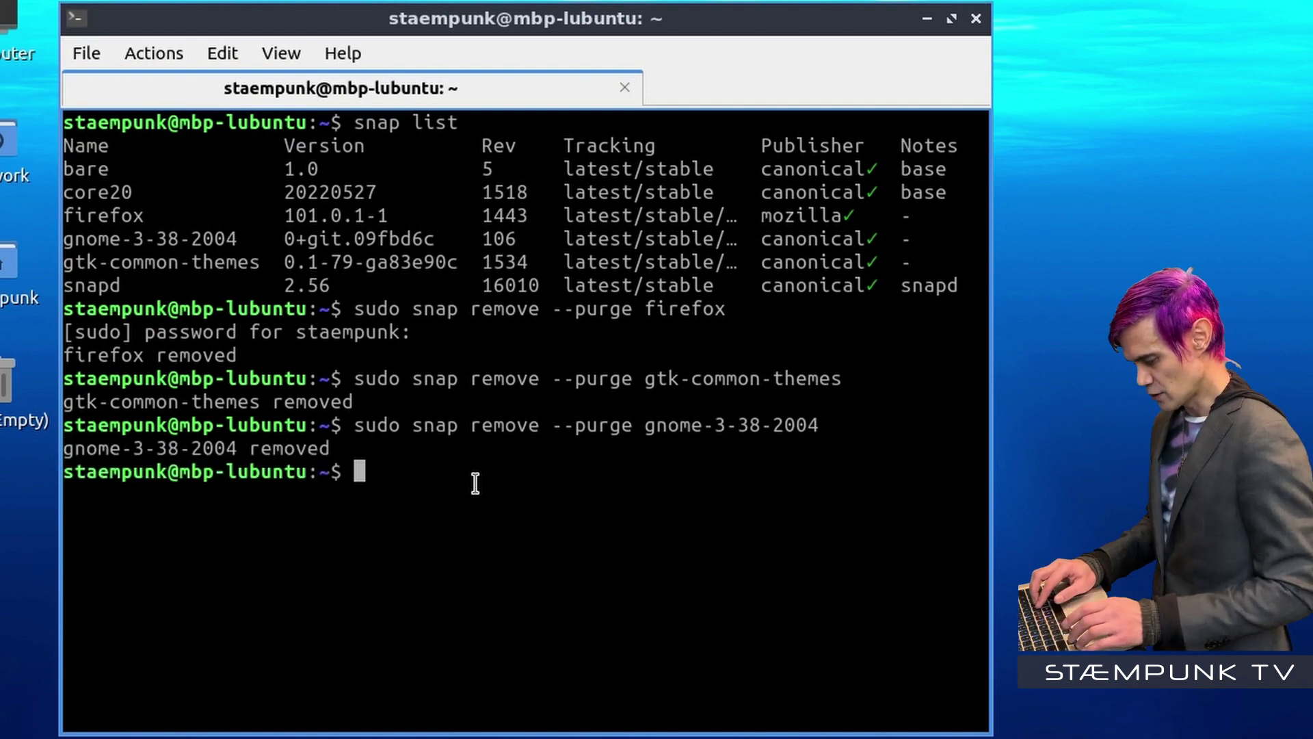
Step: Remove the bare snap with sudo snap remove --purge, reusing the previous command
key(Up)
key(BackSpace)
key(BackSpace)
key(BackSpace)
key(BackSpace)
key(BackSpace)
key(BackSpace)
key(BackSpace)
key(BackSpace)
key(BackSpace)
key(BackSpace)
key(BackSpace)
key(BackSpace)
key(BackSpace)
key(BackSpace)
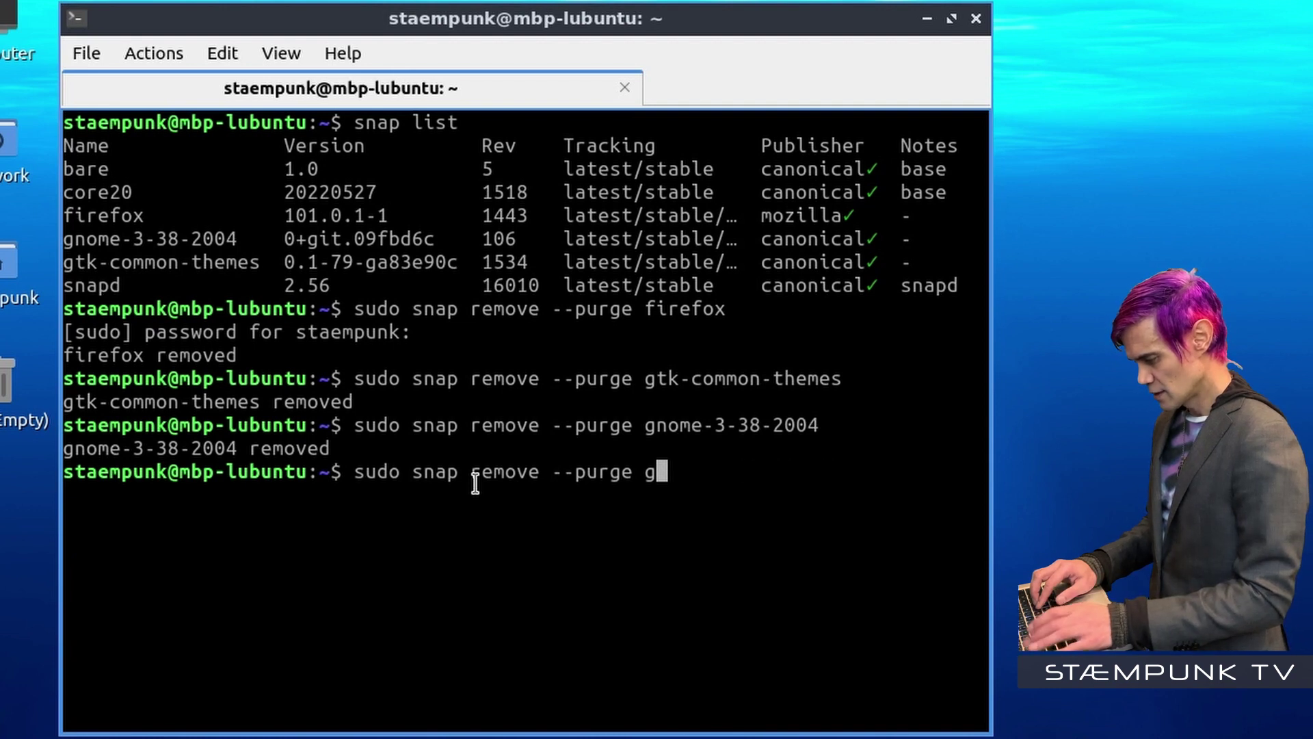
key(BackSpace)
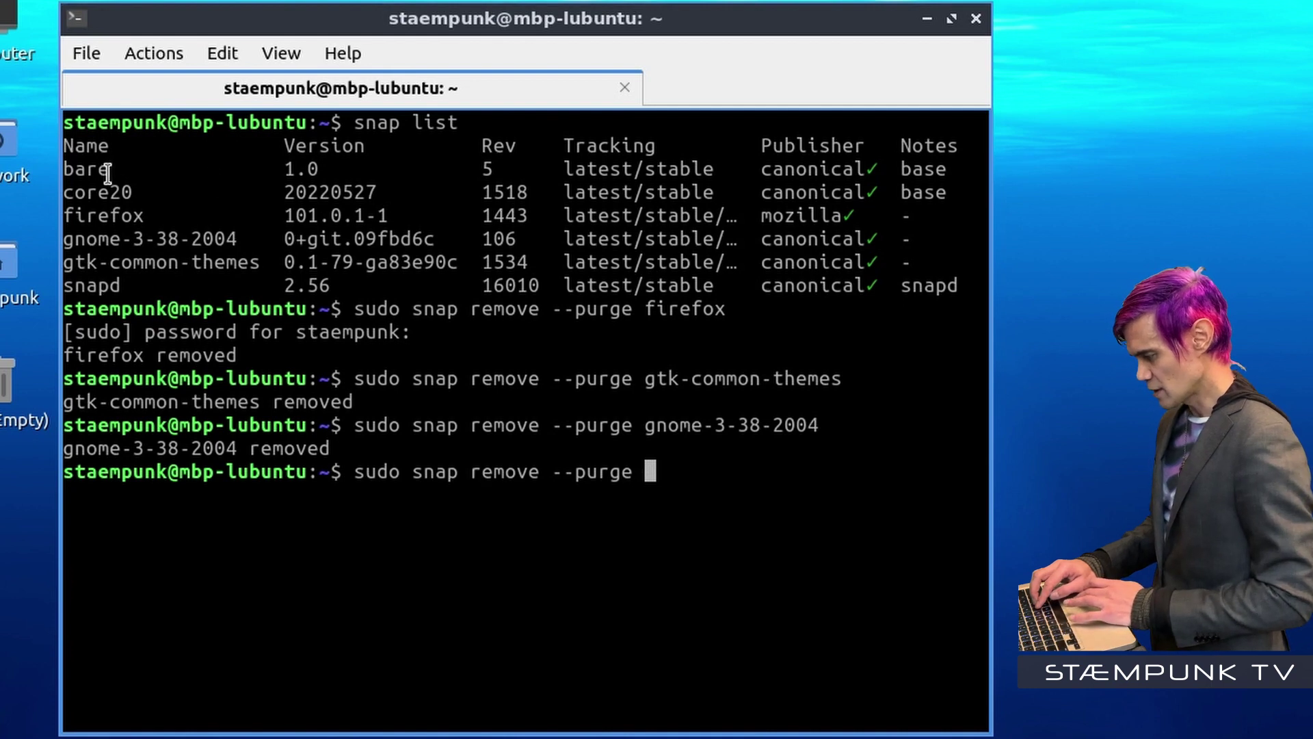
text(bare)
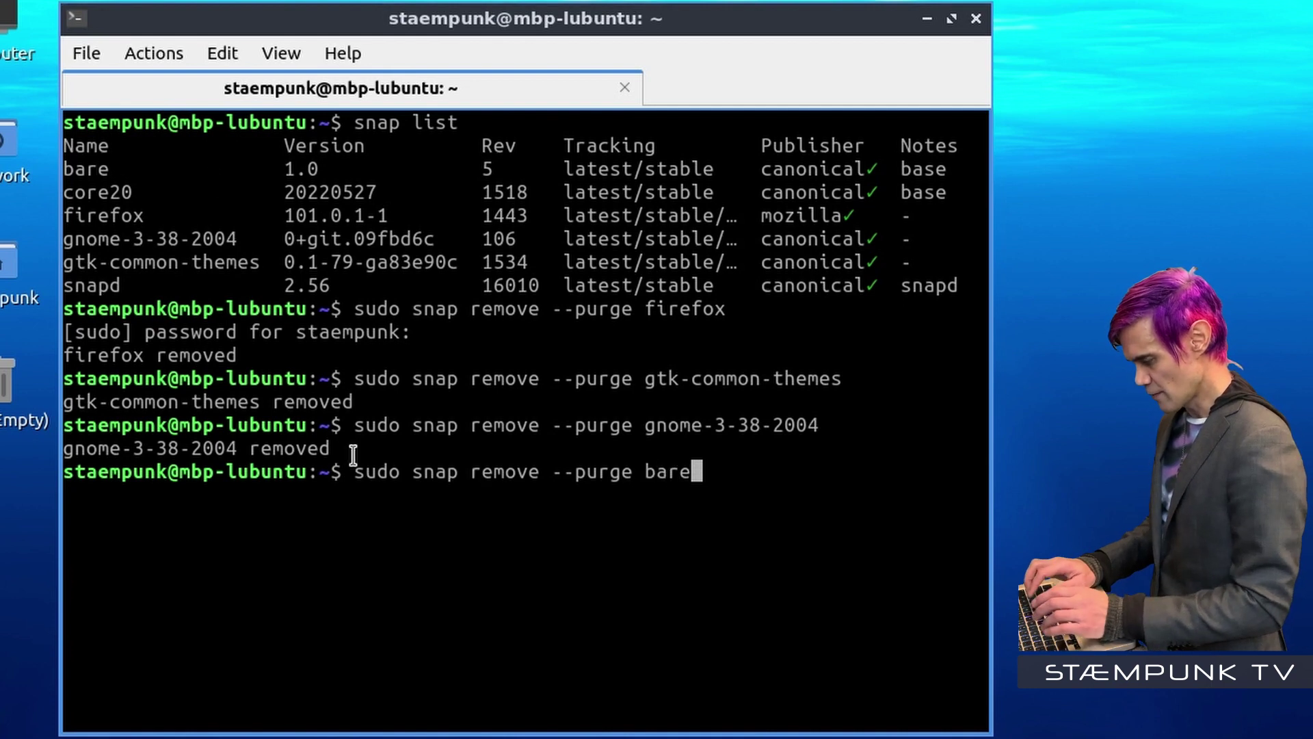
key(Return)
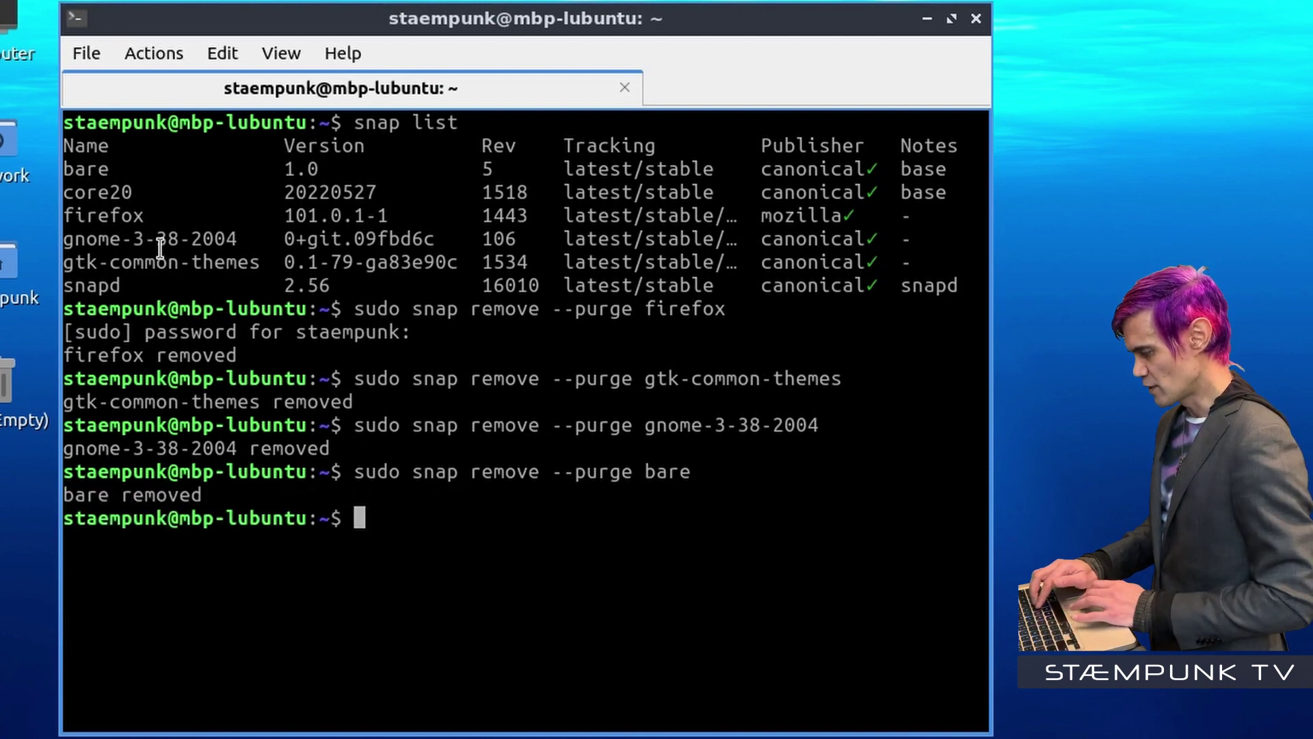
Step: Remove the core20 snap with sudo snap remove --purge, reusing the previous command
key(Up)
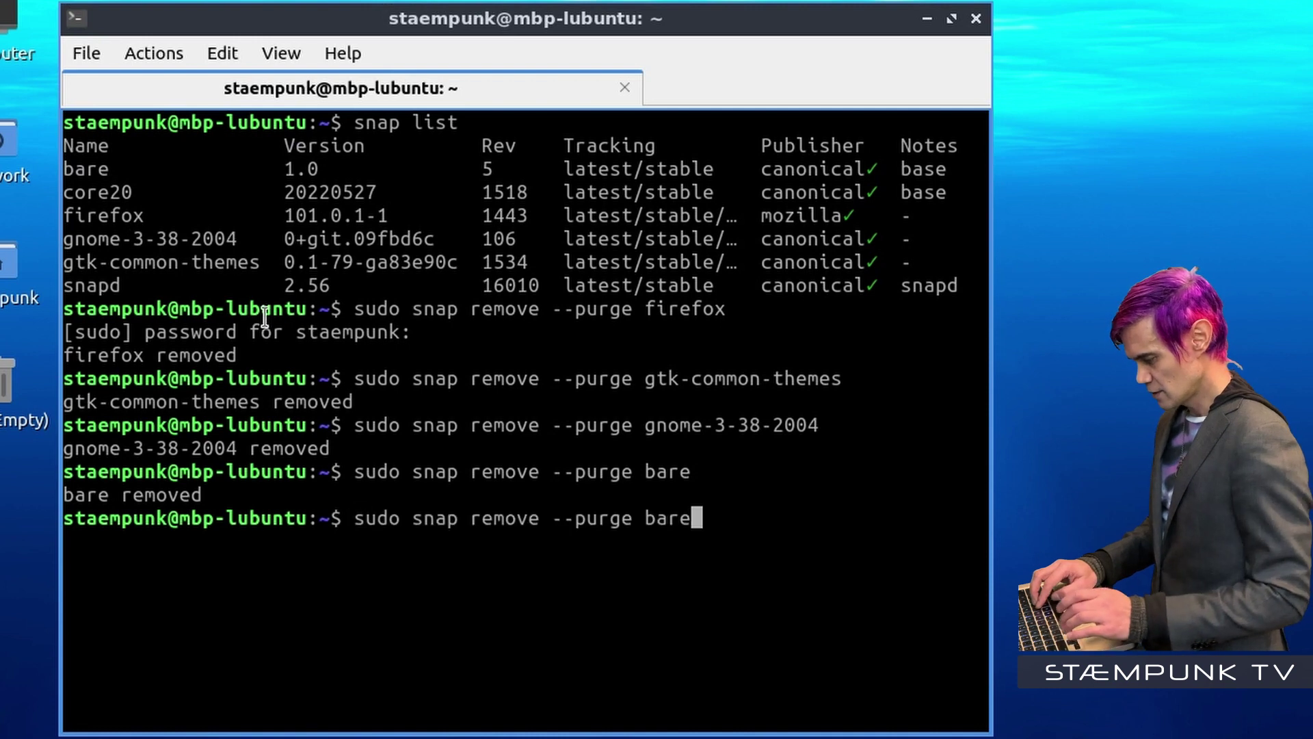
key(BackSpace)
key(BackSpace)
key(BackSpace)
key(BackSpace)
text(core20)
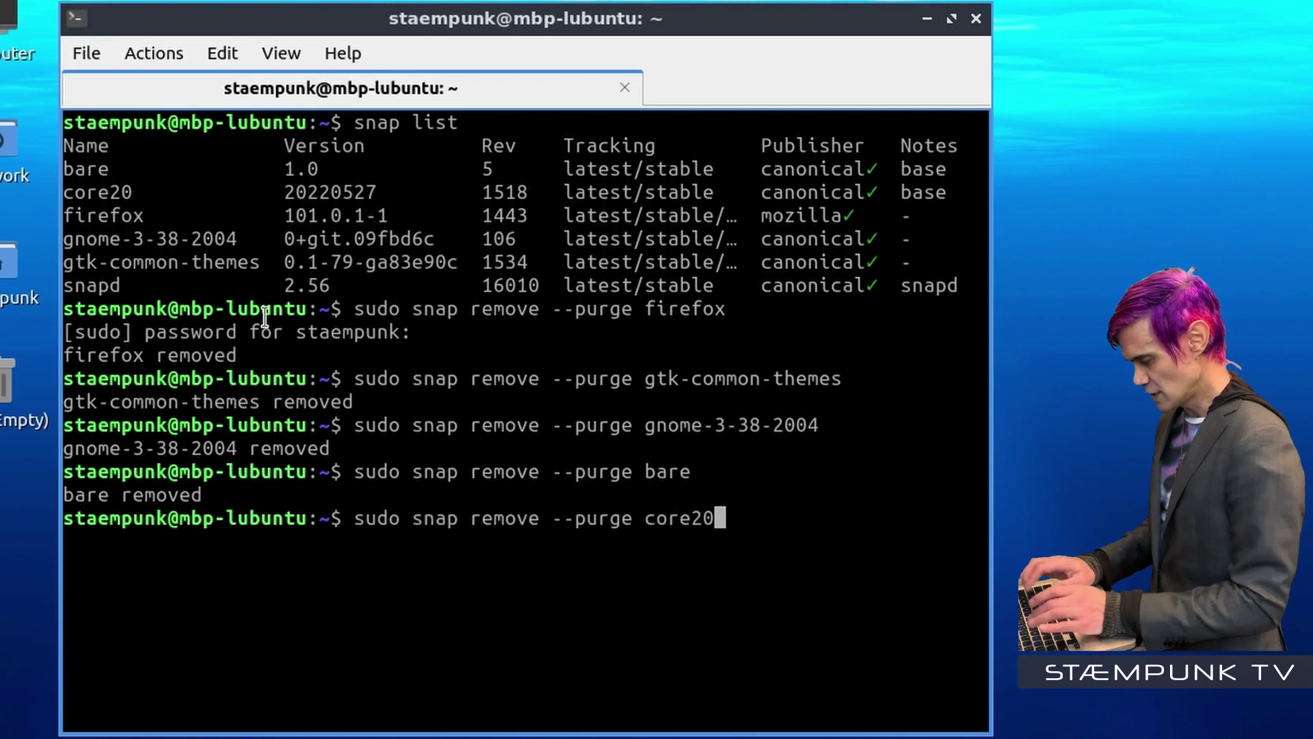
key(Return)
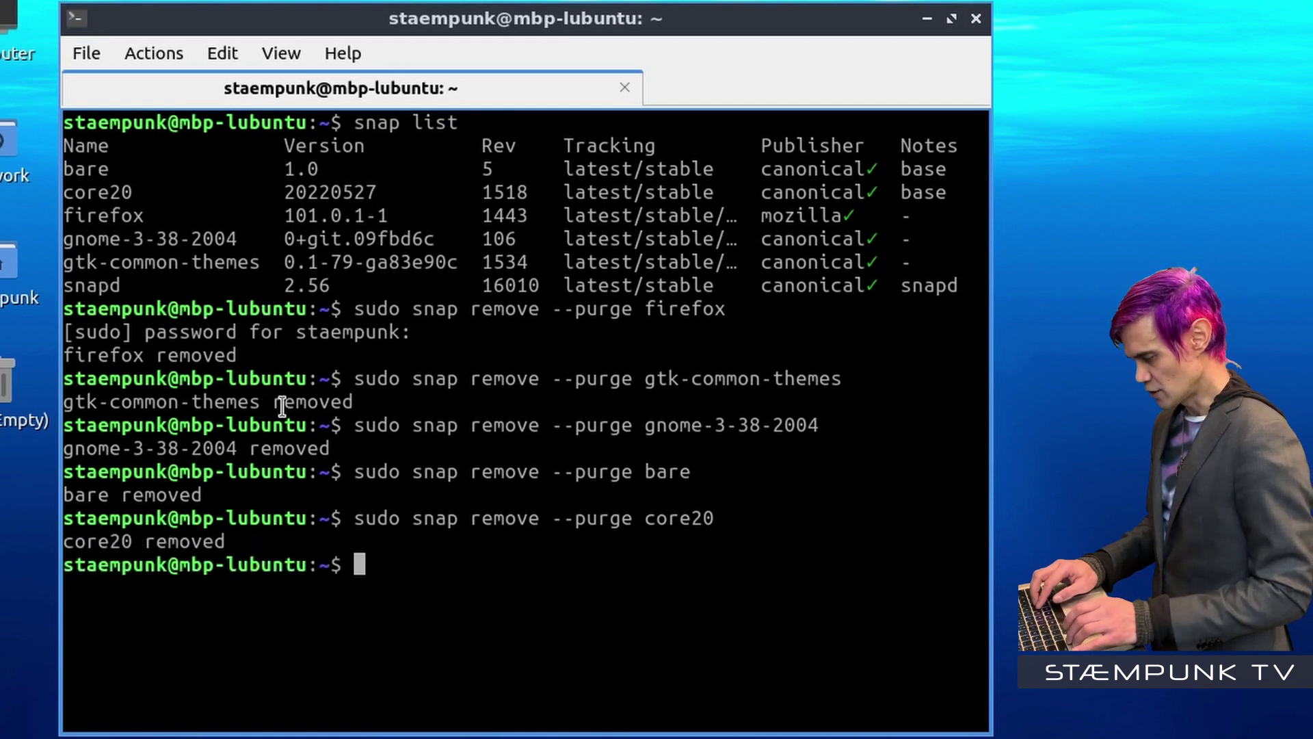
Step: Remove the snapd snap with sudo snap remove --purge, reusing the previous command
key(Up)
key(BackSpace)
key(BackSpace)
key(BackSpace)
key(BackSpace)
key(BackSpace)
key(BackSpace)
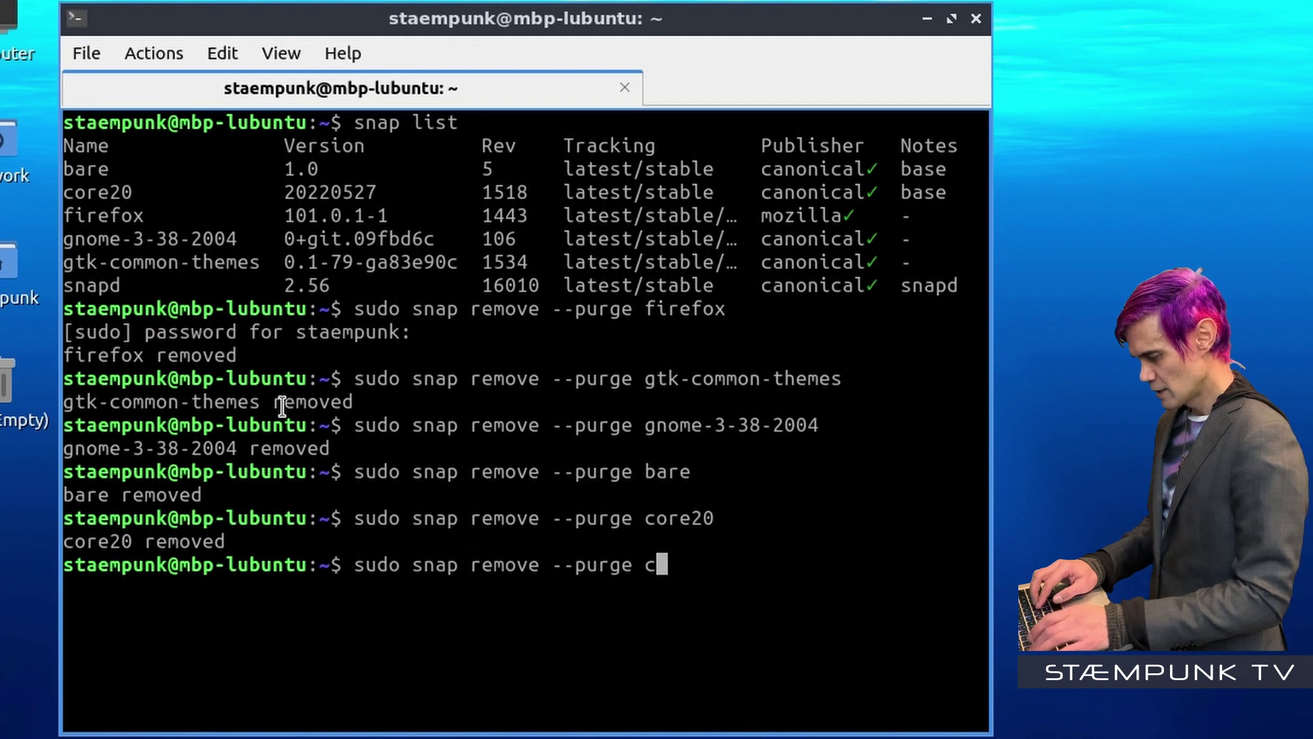
text(snapd)
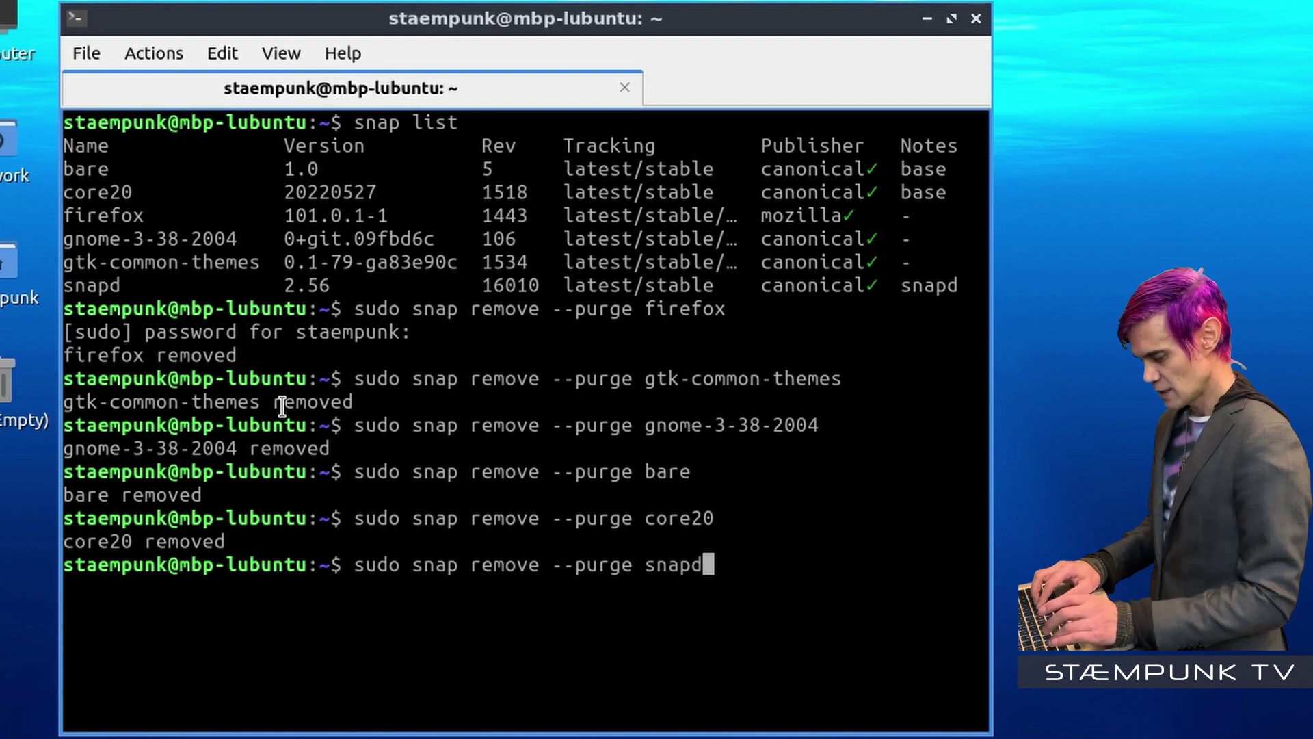
key(Return)
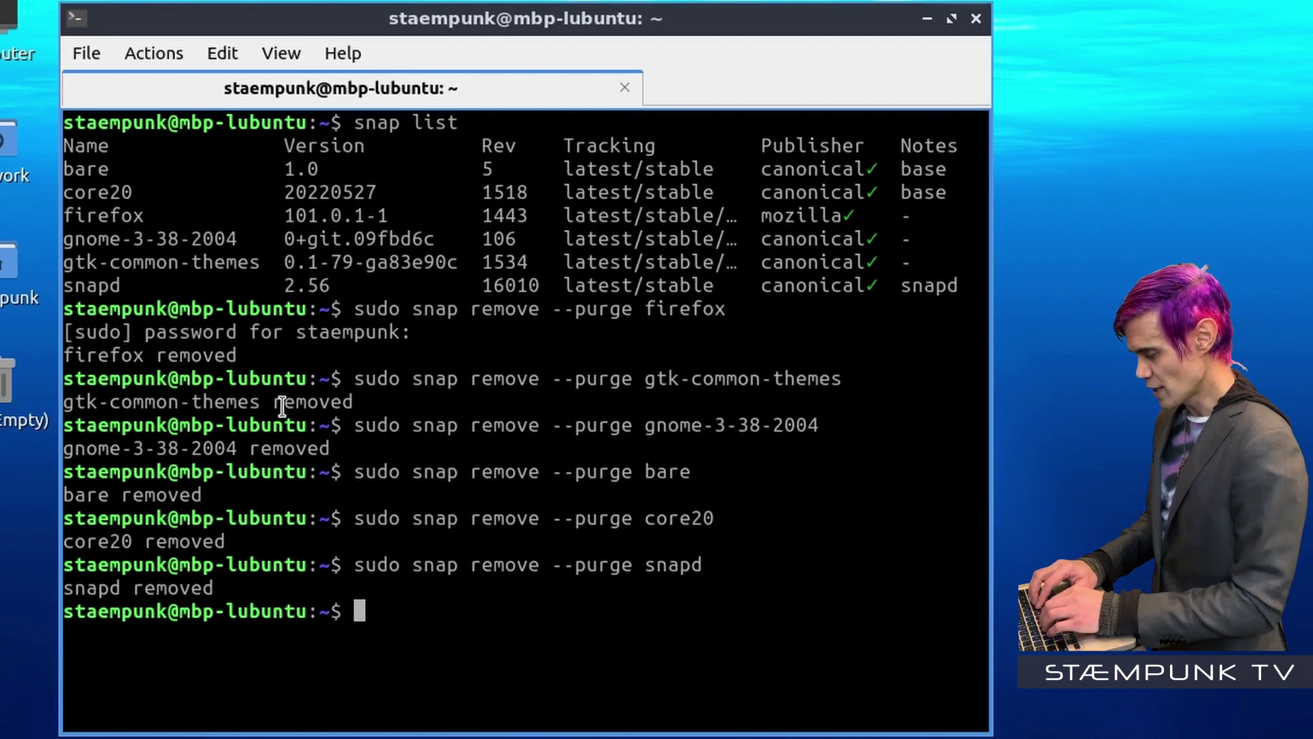
Step: Uninstall the snapd package and its unused dependencies with sudo apt remove --autoremove snapd, adapting the previous command
key(Up)
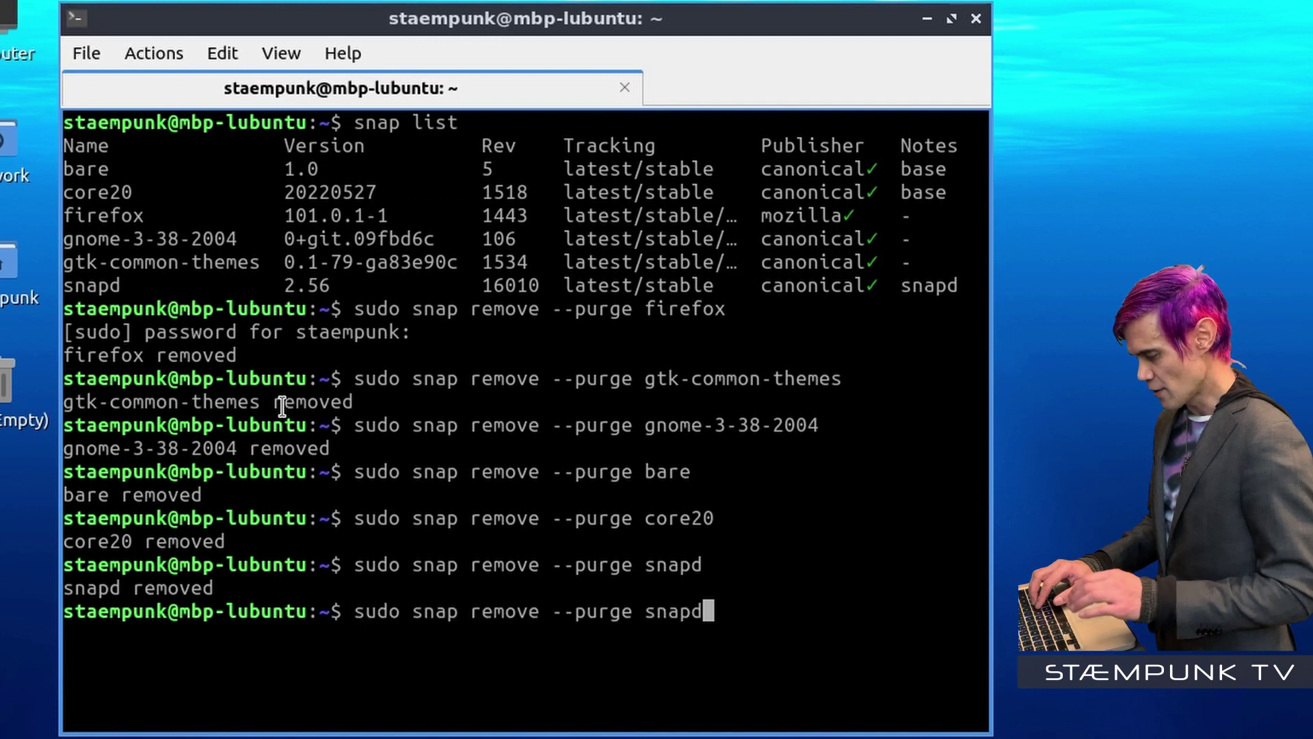
key(BackSpace)
key(BackSpace)
key(BackSpace)
key(BackSpace)
key(BackSpace)
key(BackSpace)
key(BackSpace)
key(BackSpace)
key(BackSpace)
key(BackSpace)
key(BackSpace)
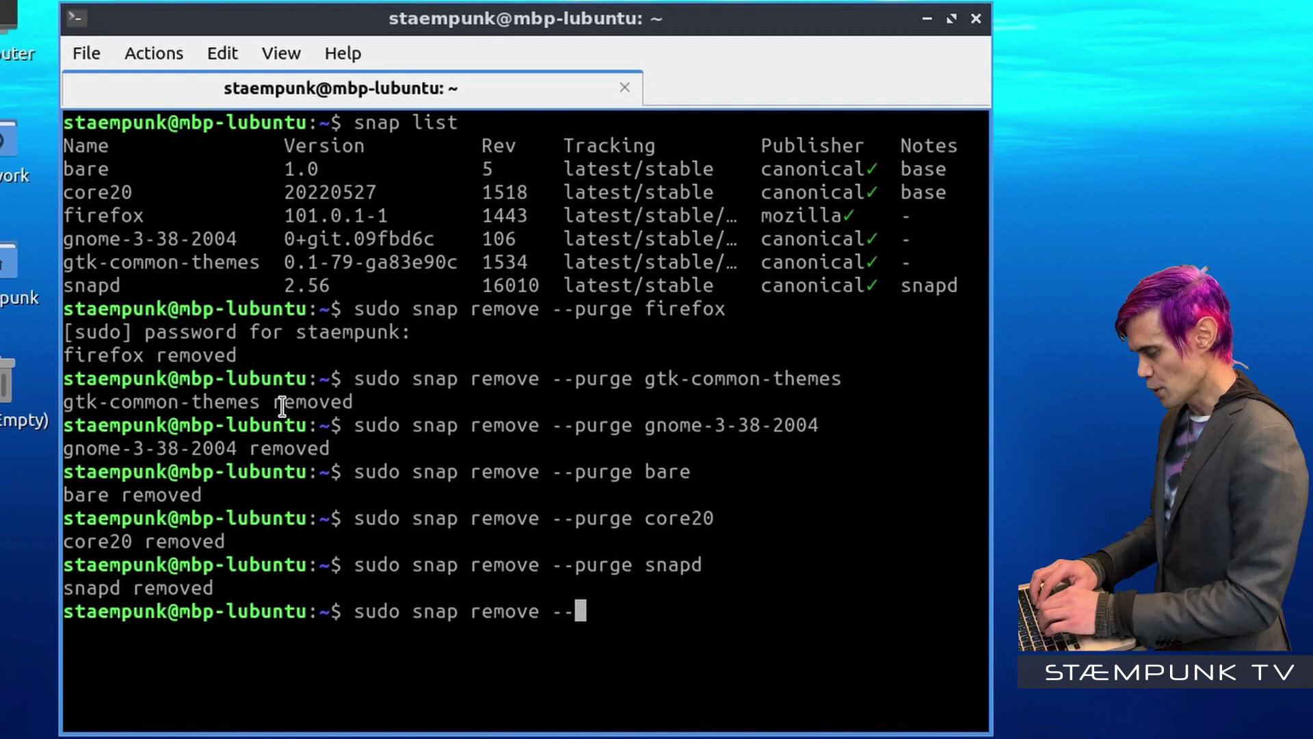
text(autoremove)
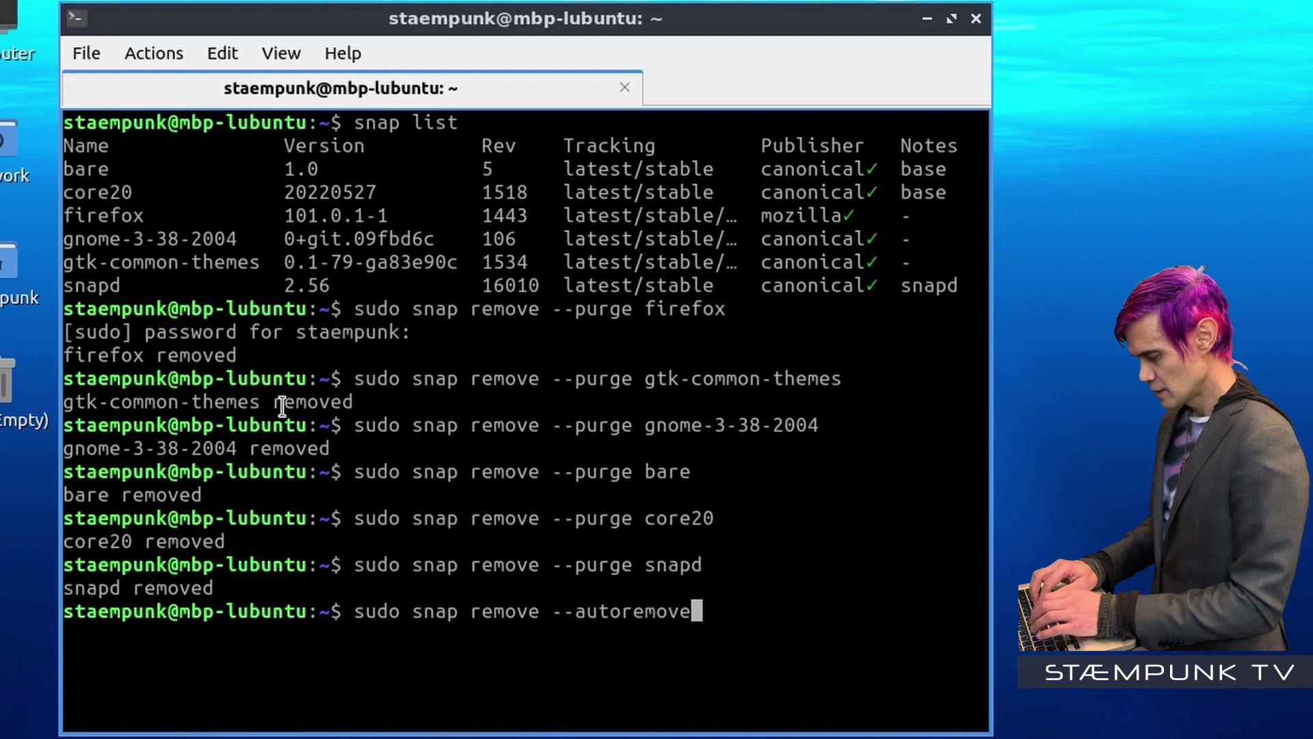
text( snapd)
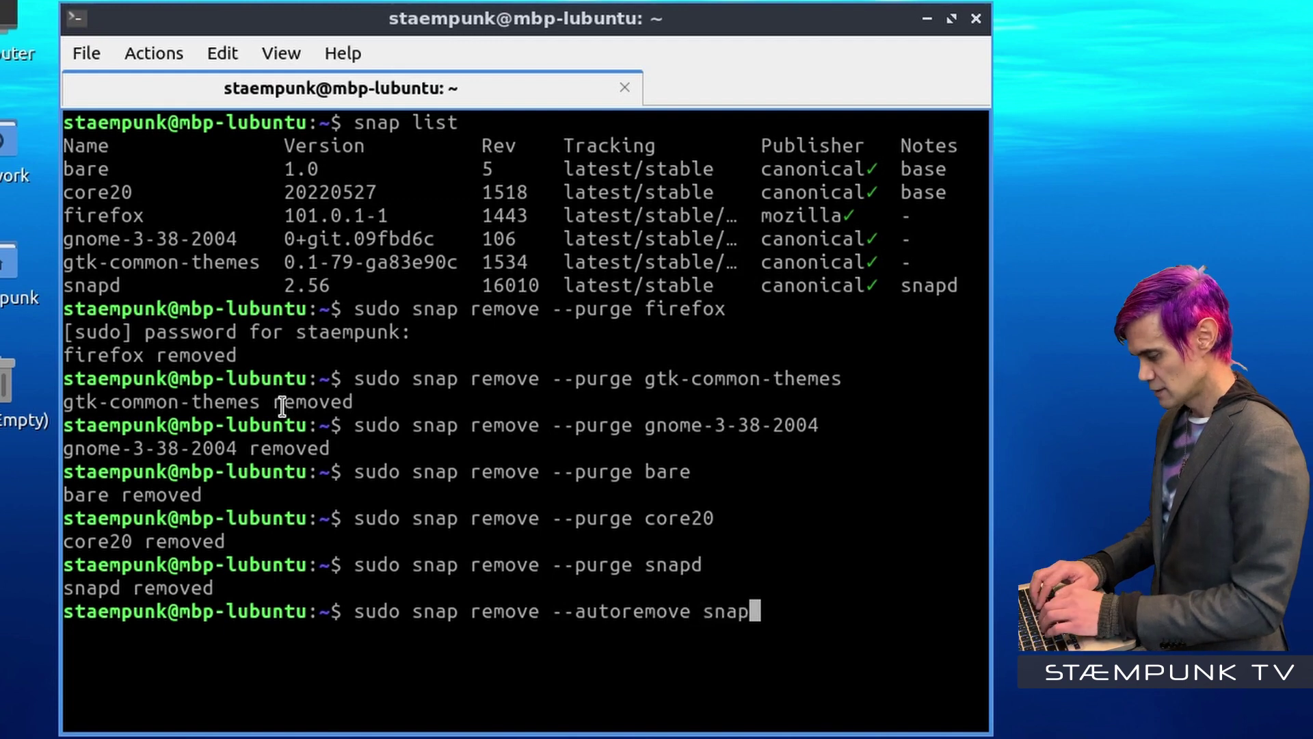
key(Left)
key(Left)
key(Left)
key(Left)
key(Left)
key(Left)
key(Left)
key(Left)
key(Left)
key(Left)
key(Left)
key(Left)
key(Left)
key(Left)
key(Left)
key(Left)
key(Left)
key(Left)
key(Left)
key(Left)
key(Left)
key(Left)
key(Left)
key(Left)
key(Left)
key(Left)
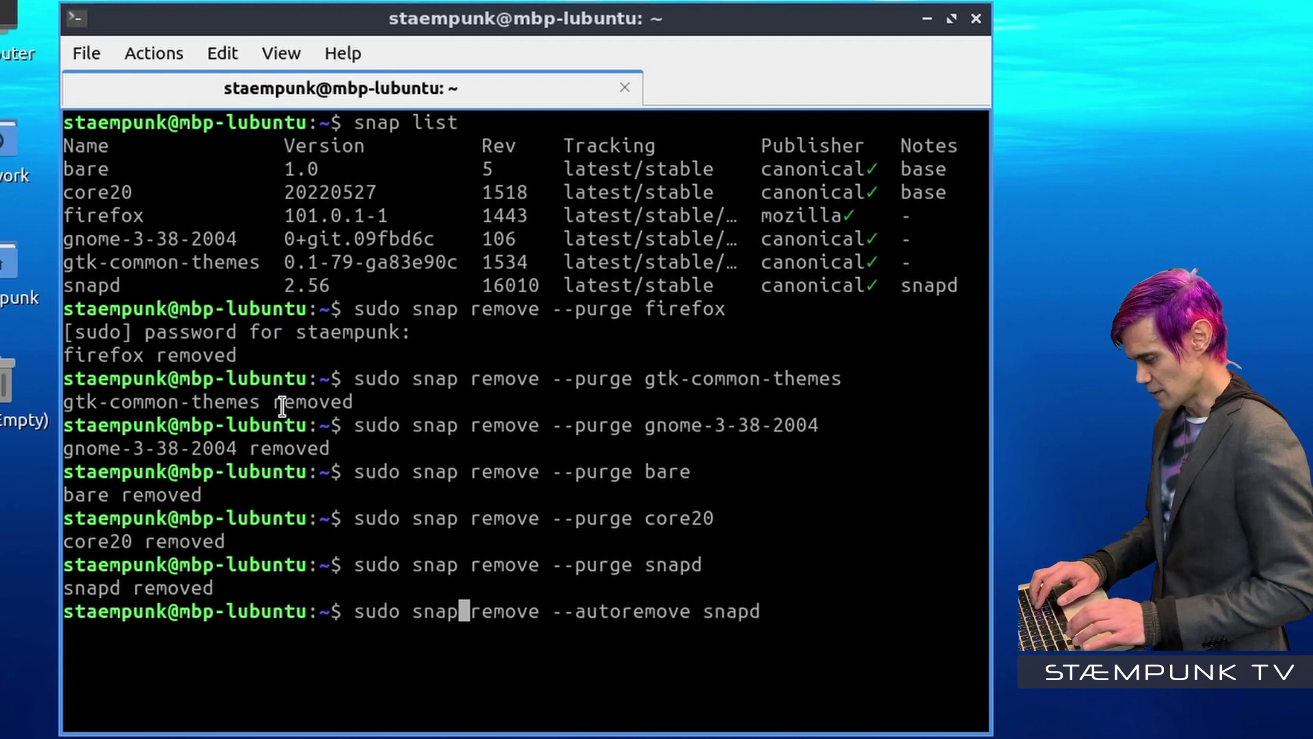
key(BackSpace)
key(BackSpace)
key(BackSpace)
key(BackSpace)
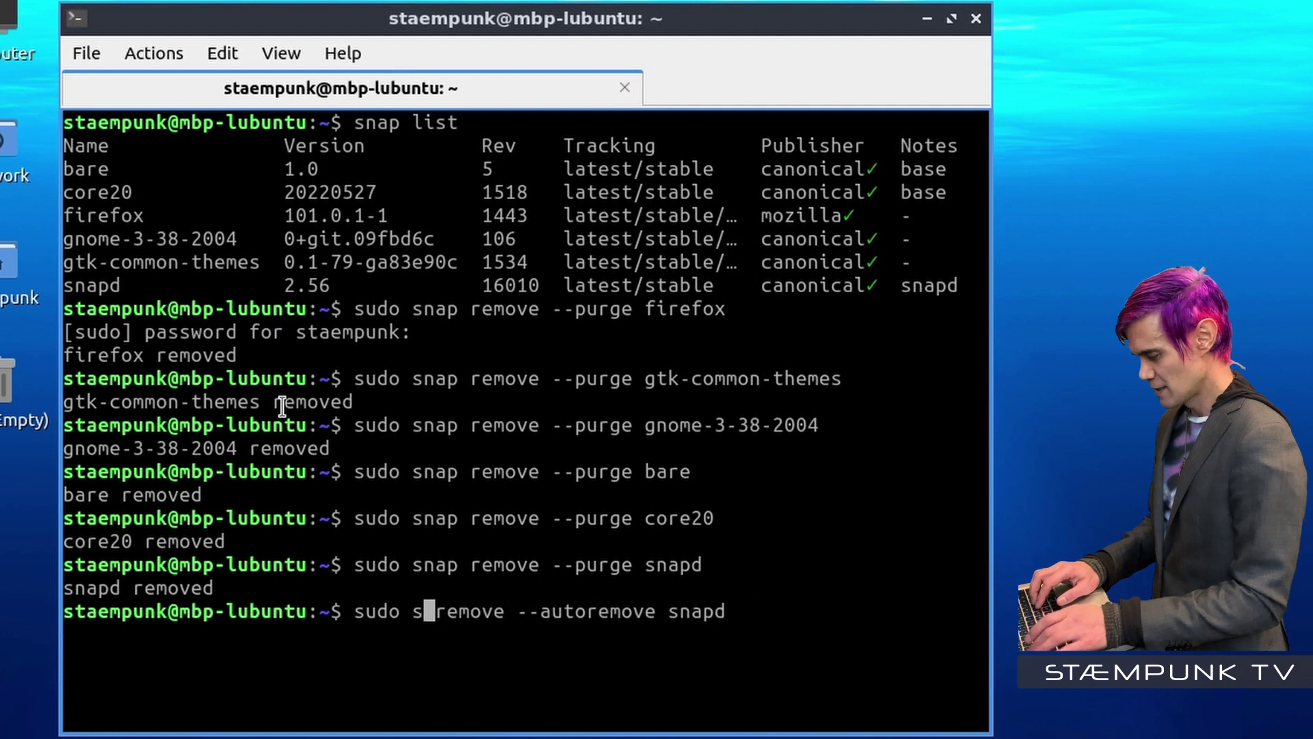
text(apt)
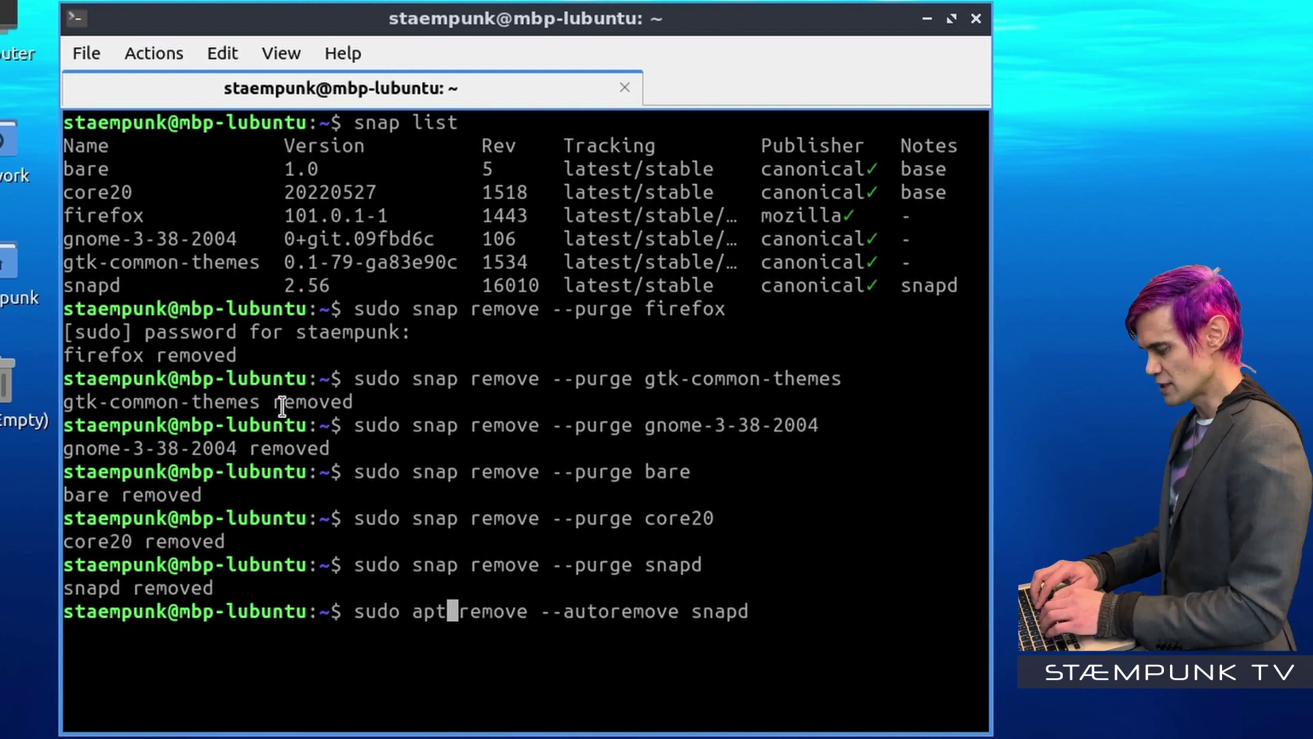
key(Return)
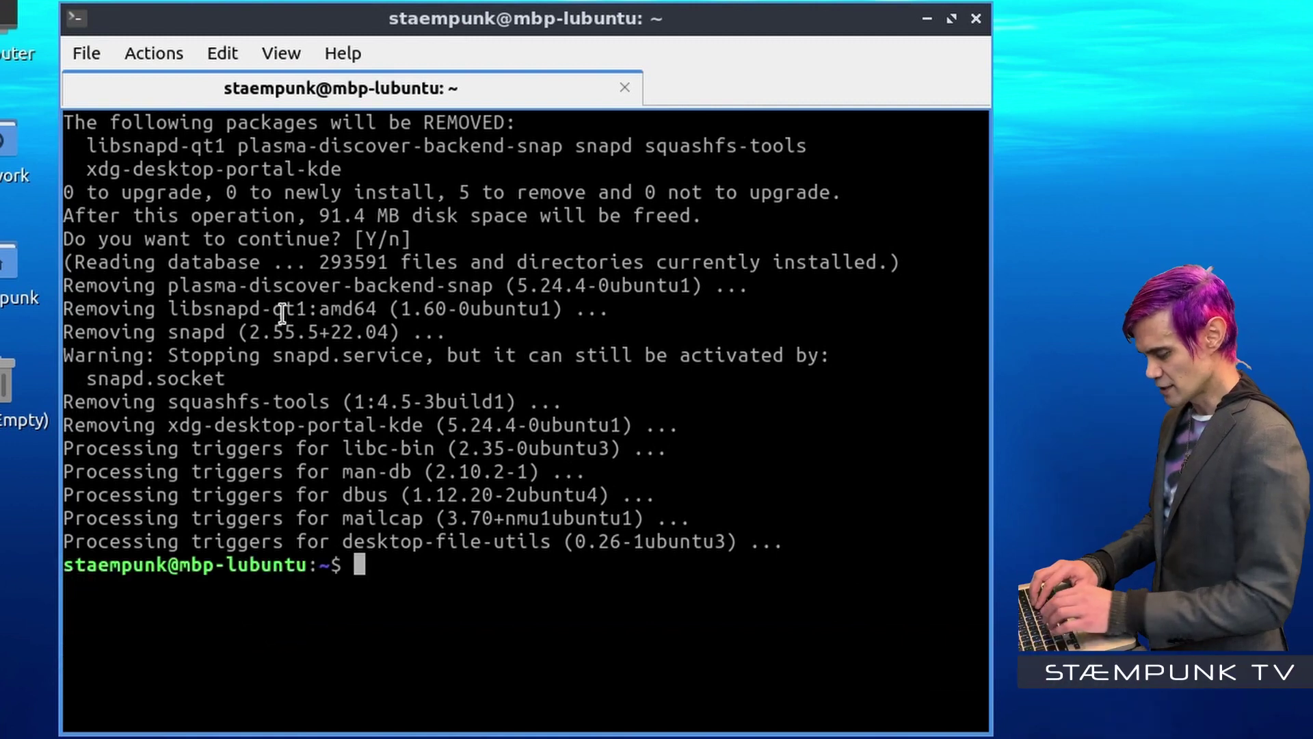
Step: Rerun snap list from the command history to check for remaining snaps
key(Up)
key(Up)
key(Up)
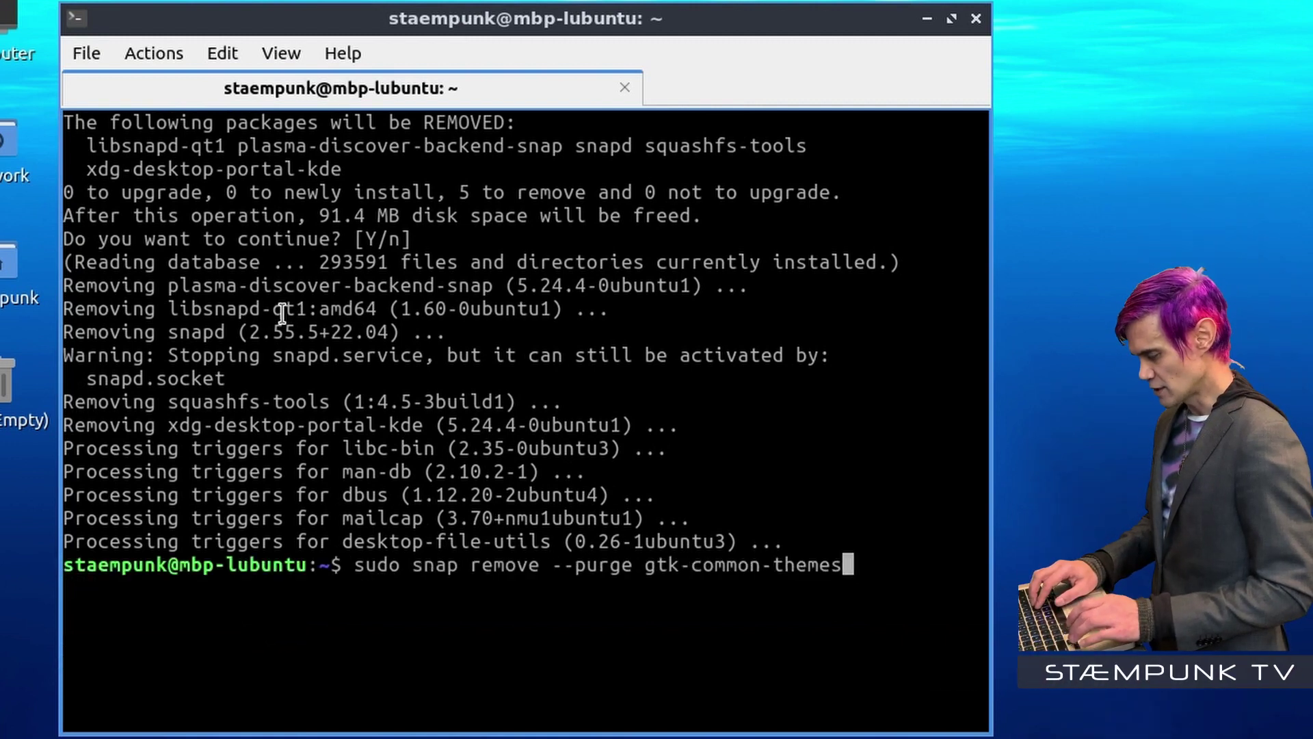
key(Up)
key(Up)
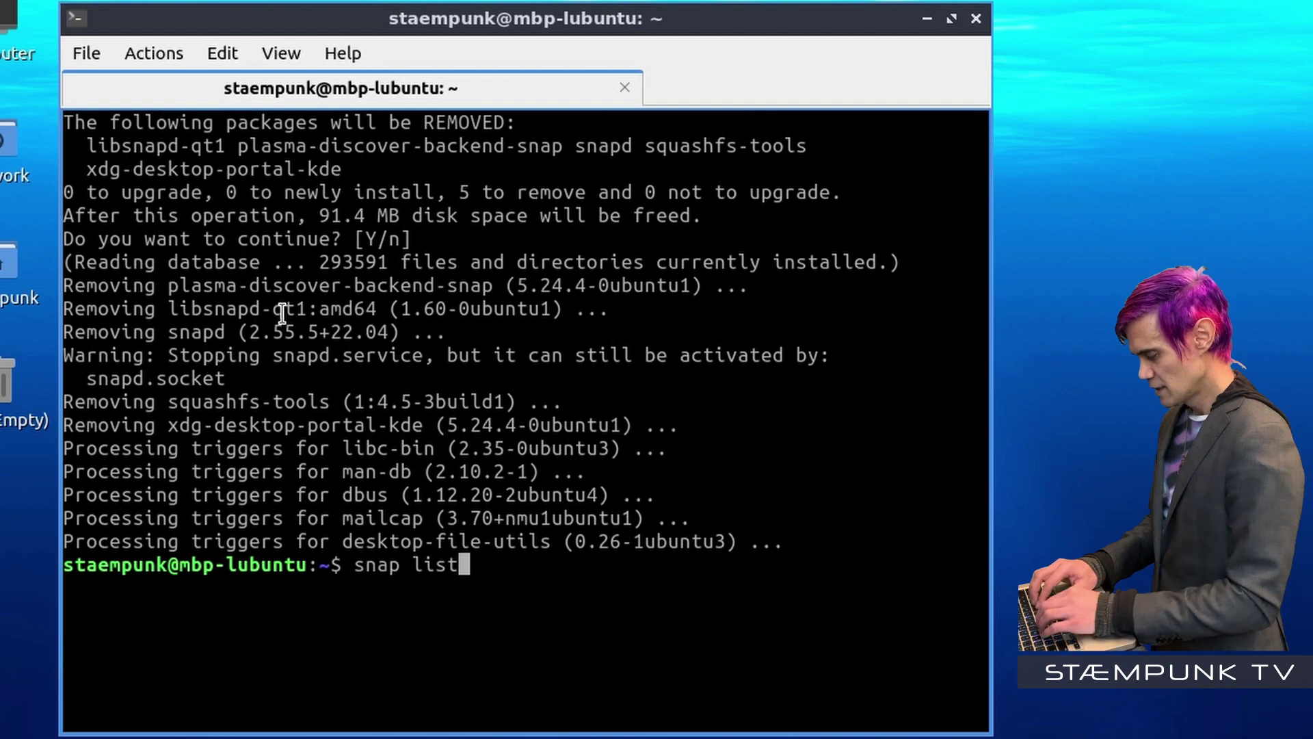
key(Return)
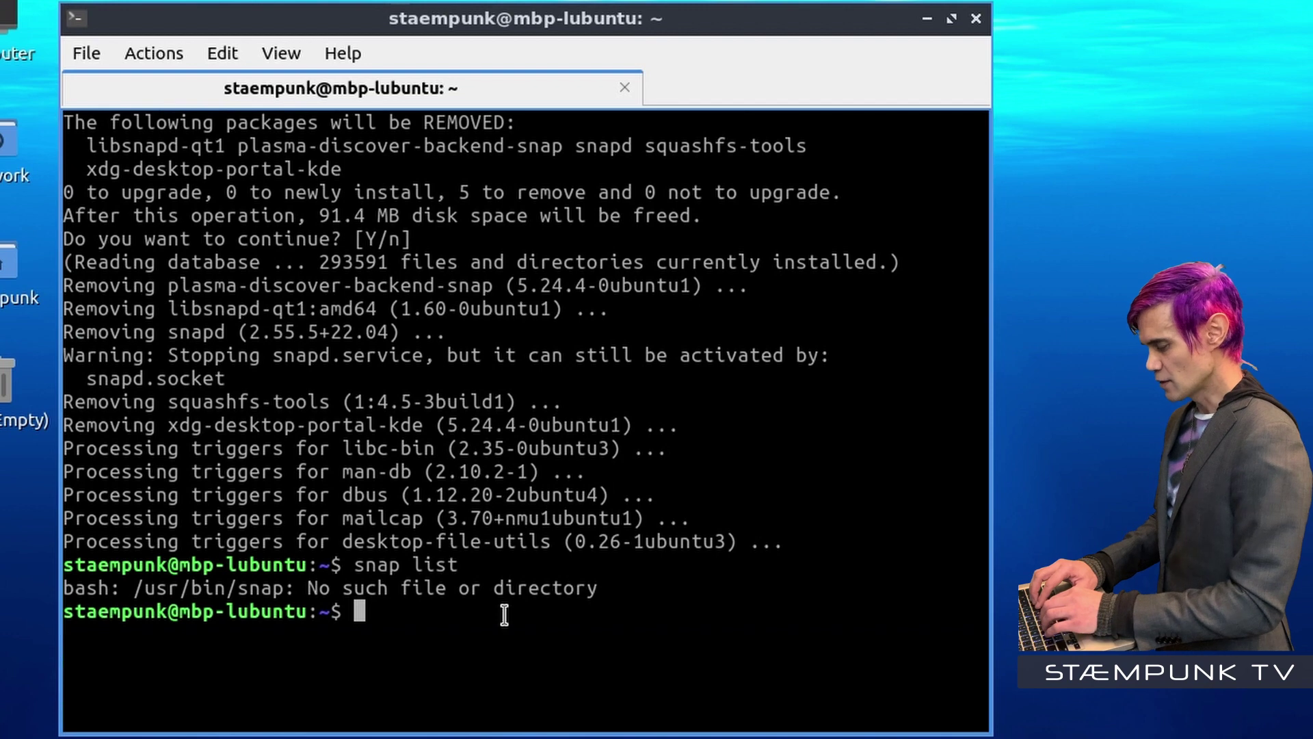
Step: Open a new file /etc/apt/preferences.d/nosnap.pref in nano with sudo
text(sudo nano)
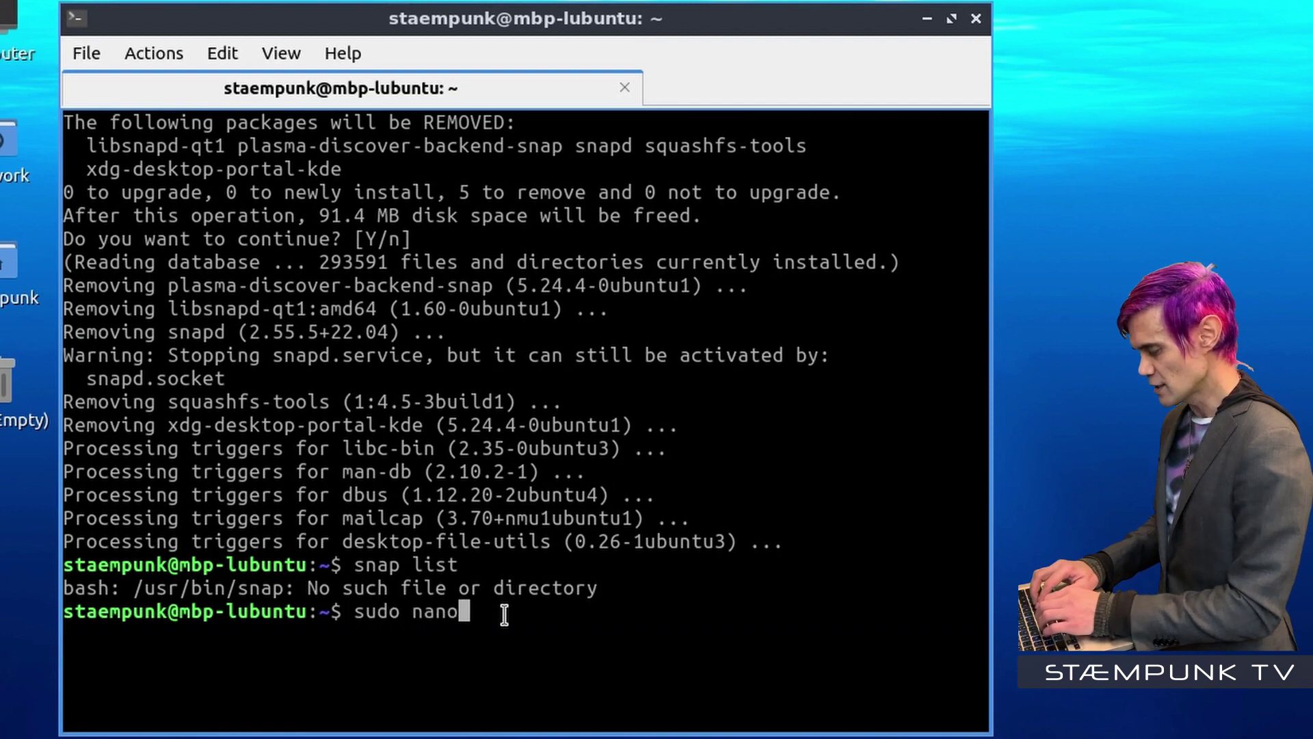
text( /e)
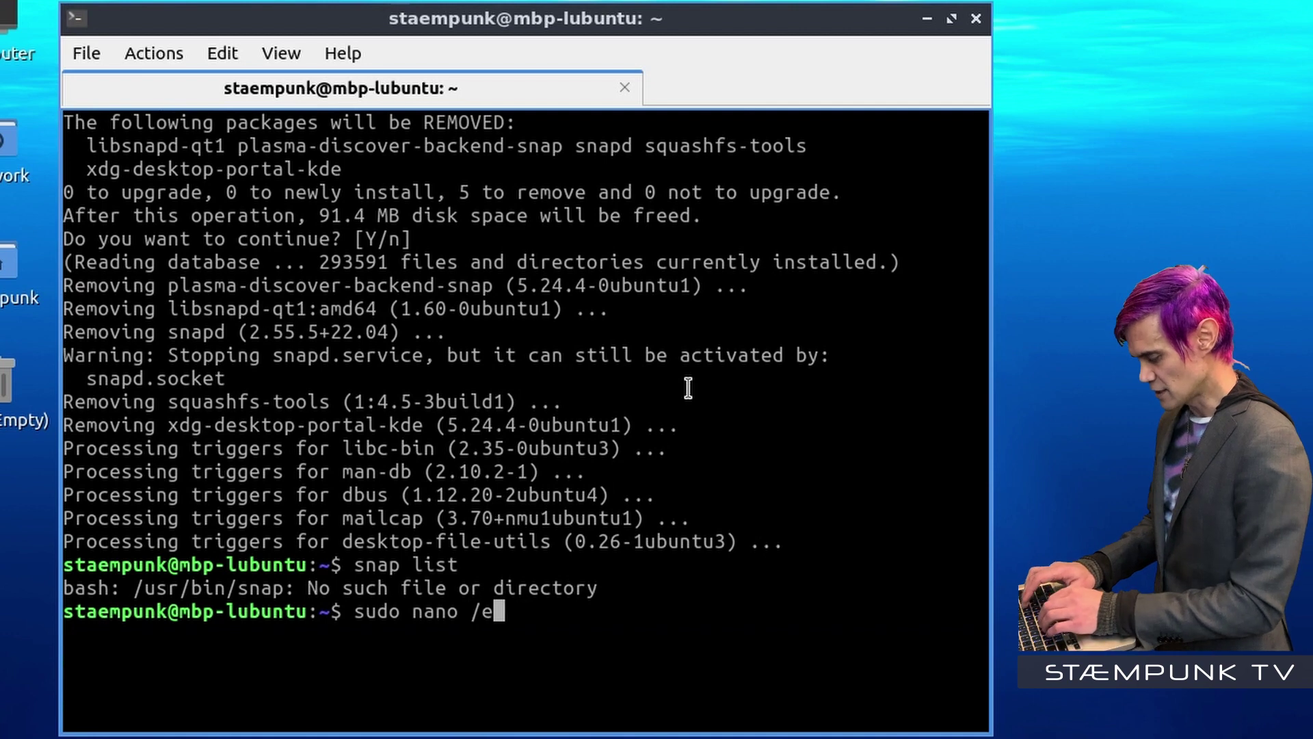
text(tc/)
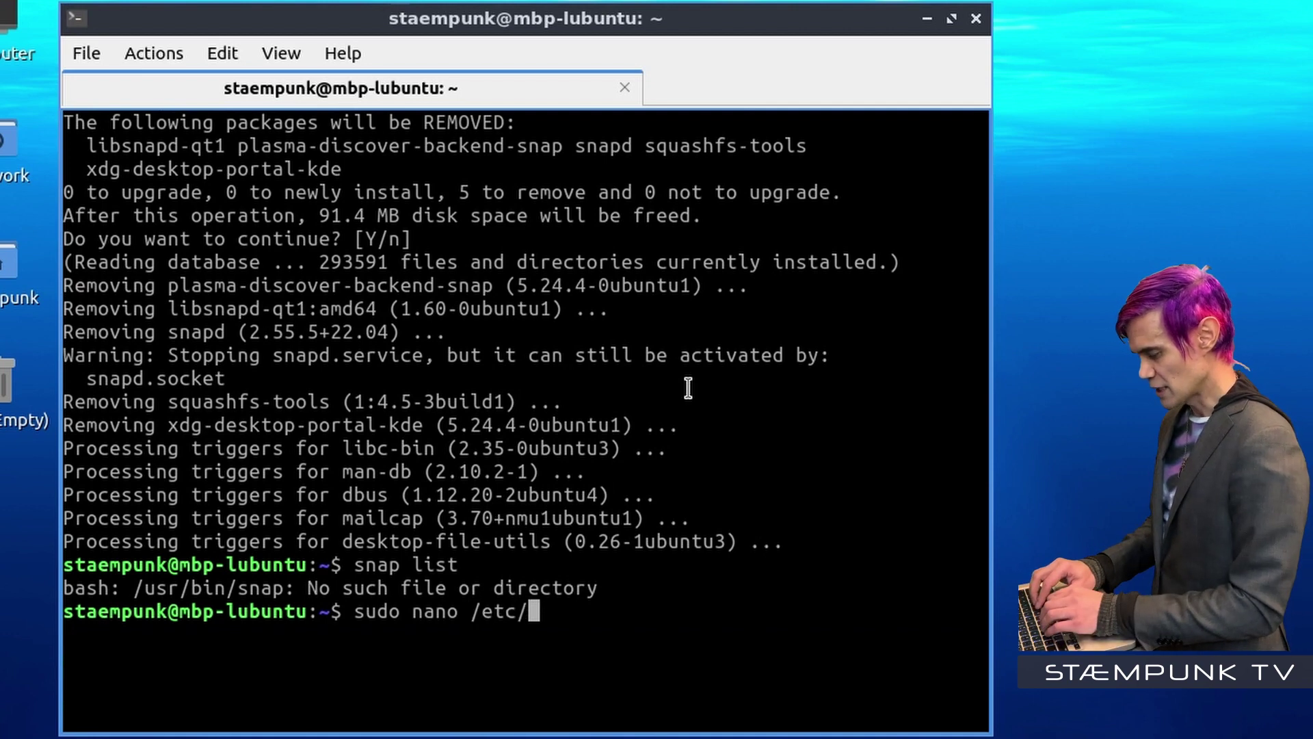
text(apt/)
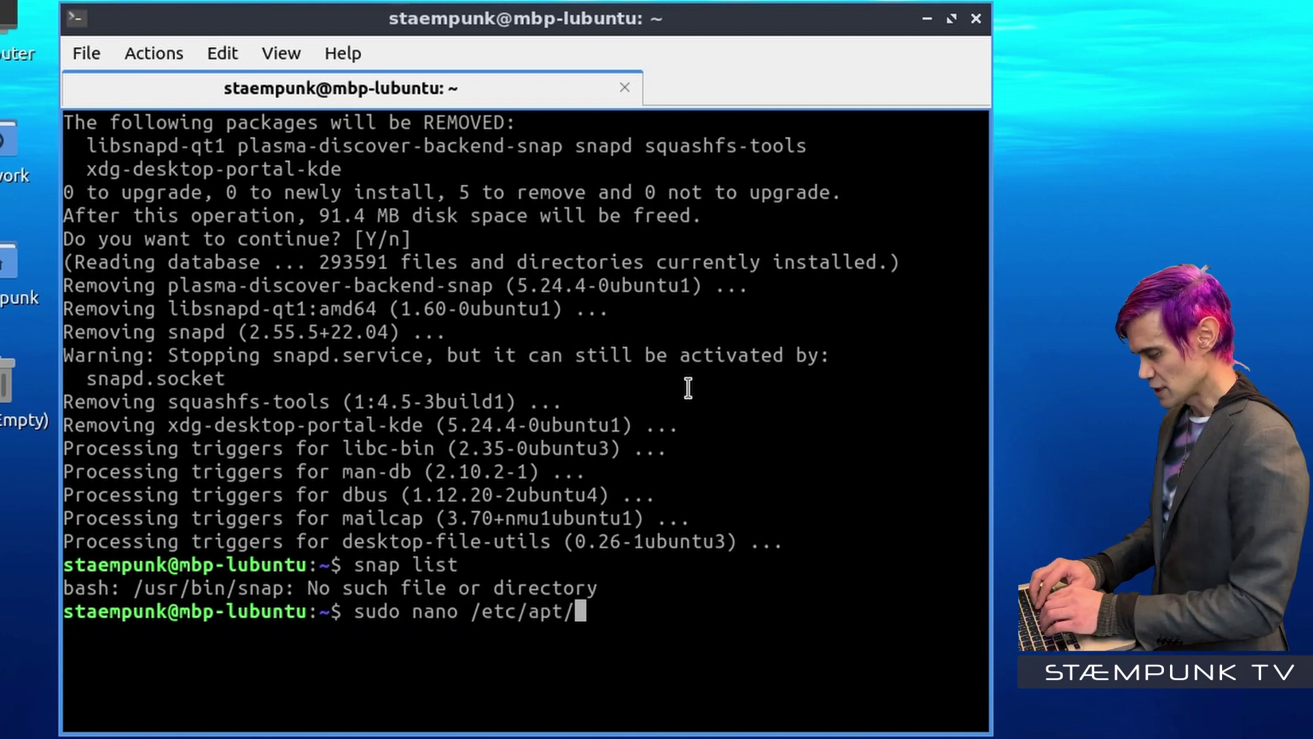
text(preferences.d/)
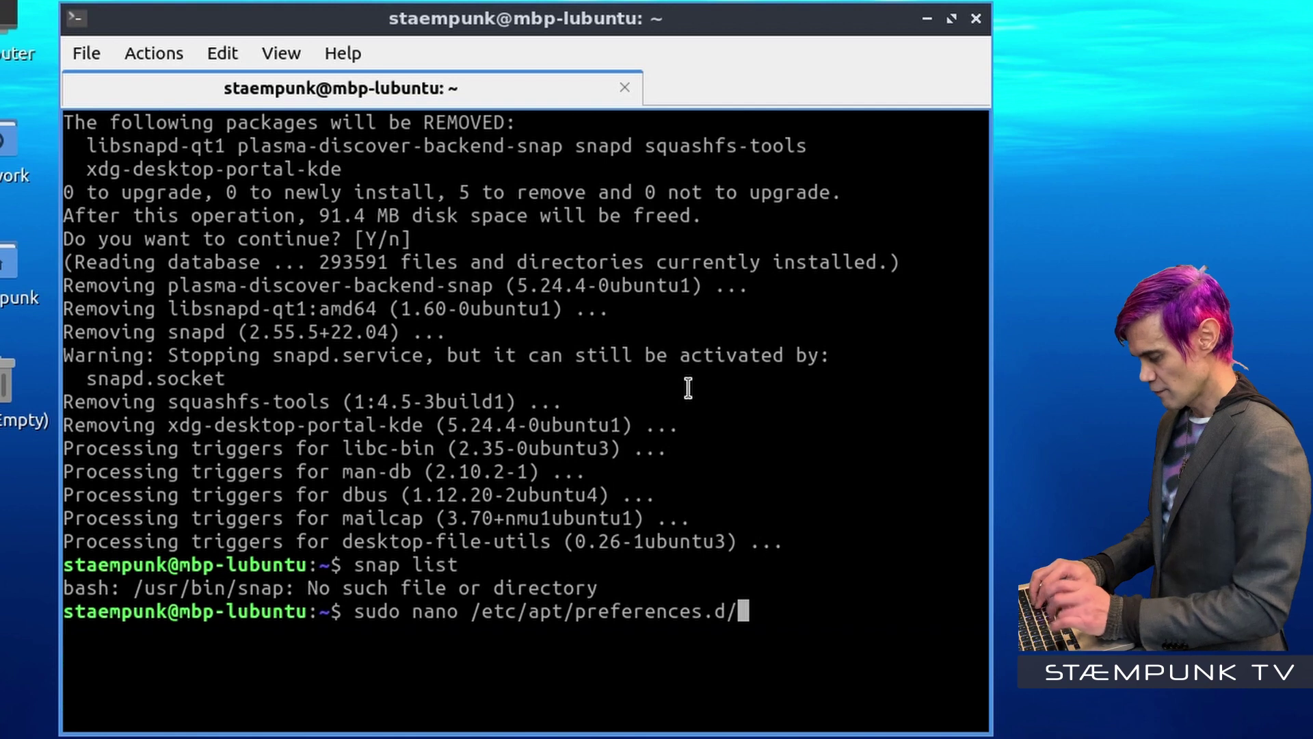
text(no)
text(sn)
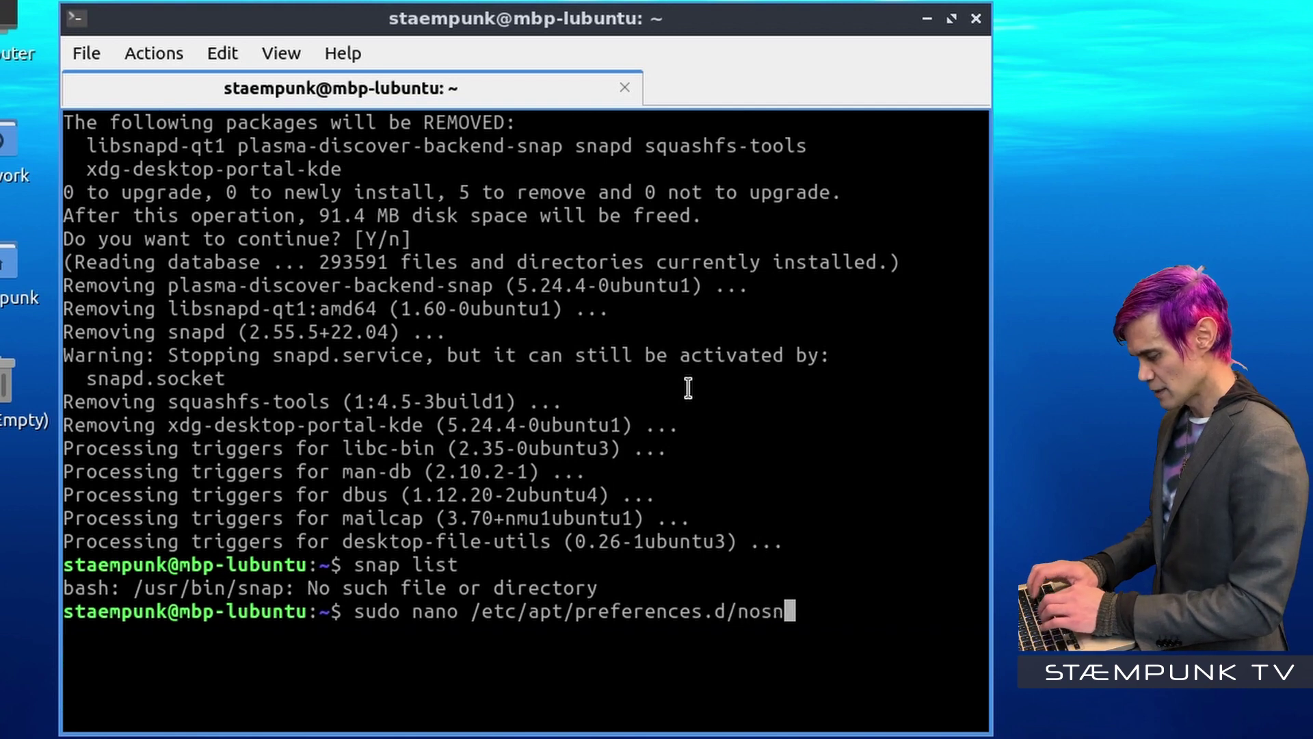
text(ap.pref)
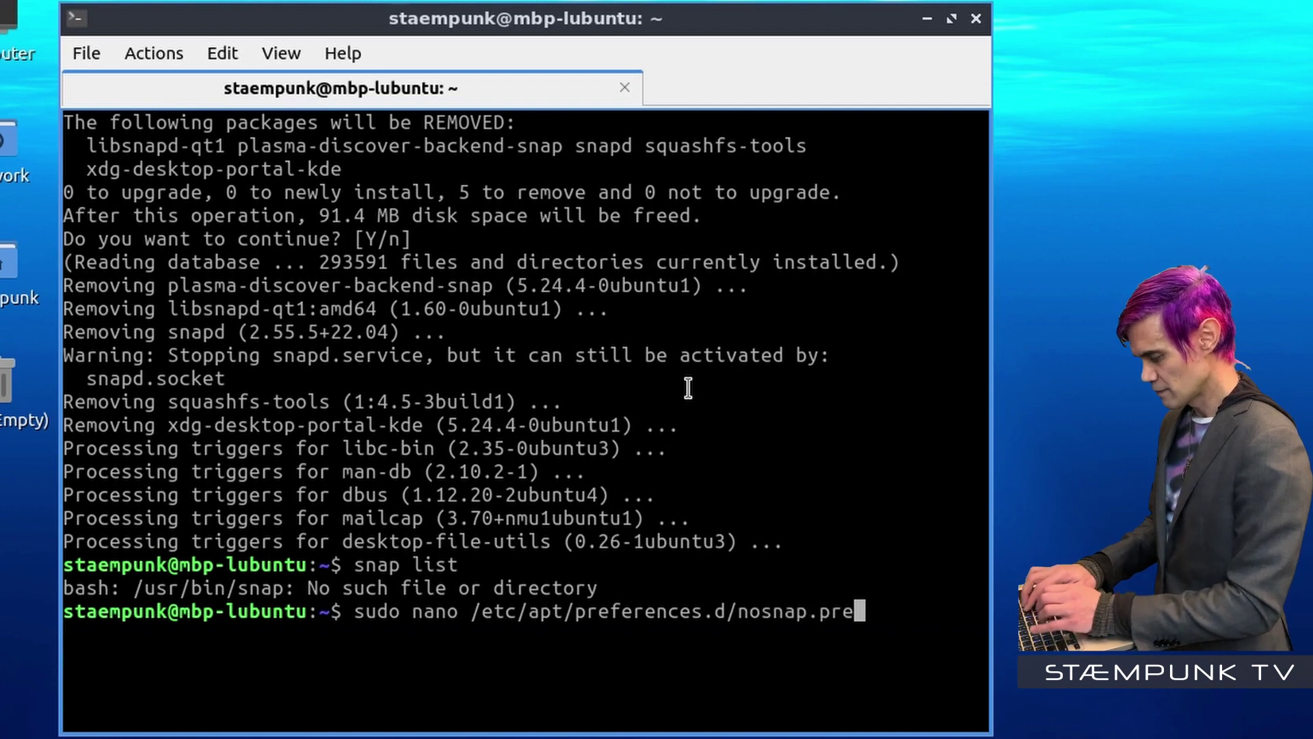
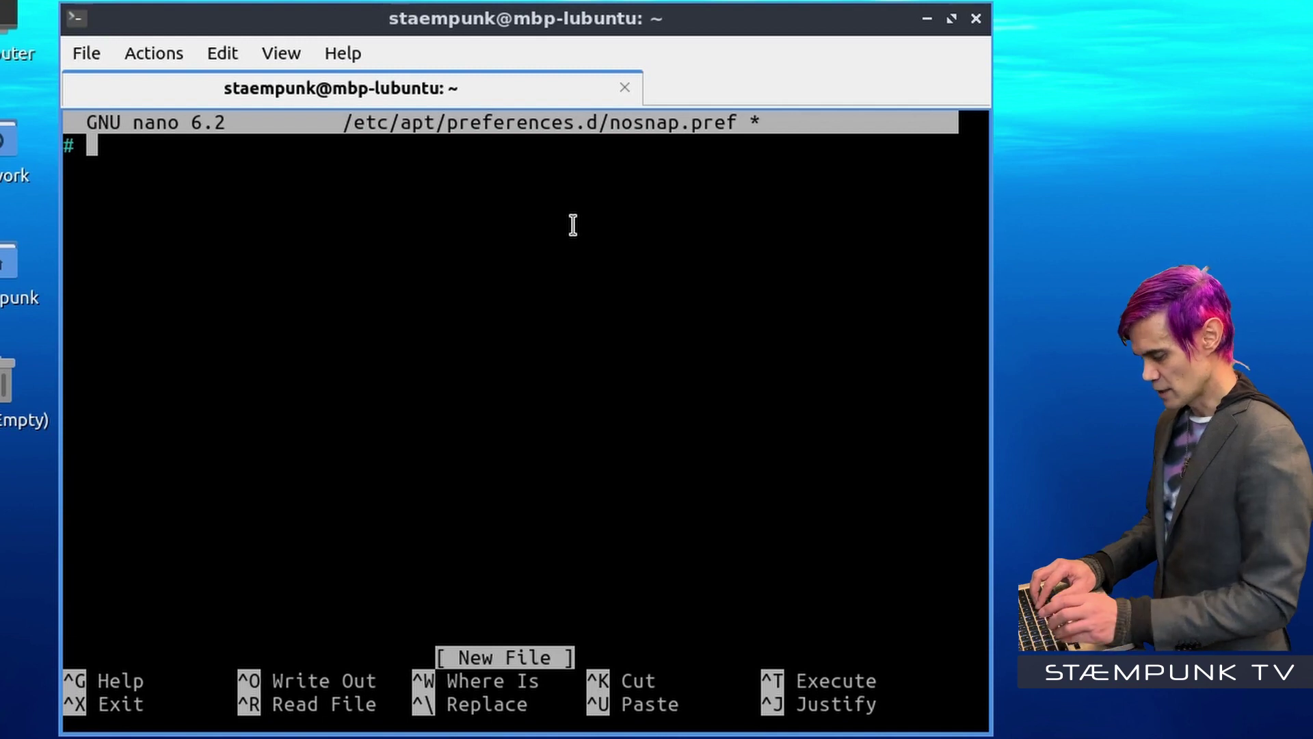
Step: Write the first comment line in nosnap.pref: "# To prevent repository packages from triggering the installation of snap,"
text(To prefe)
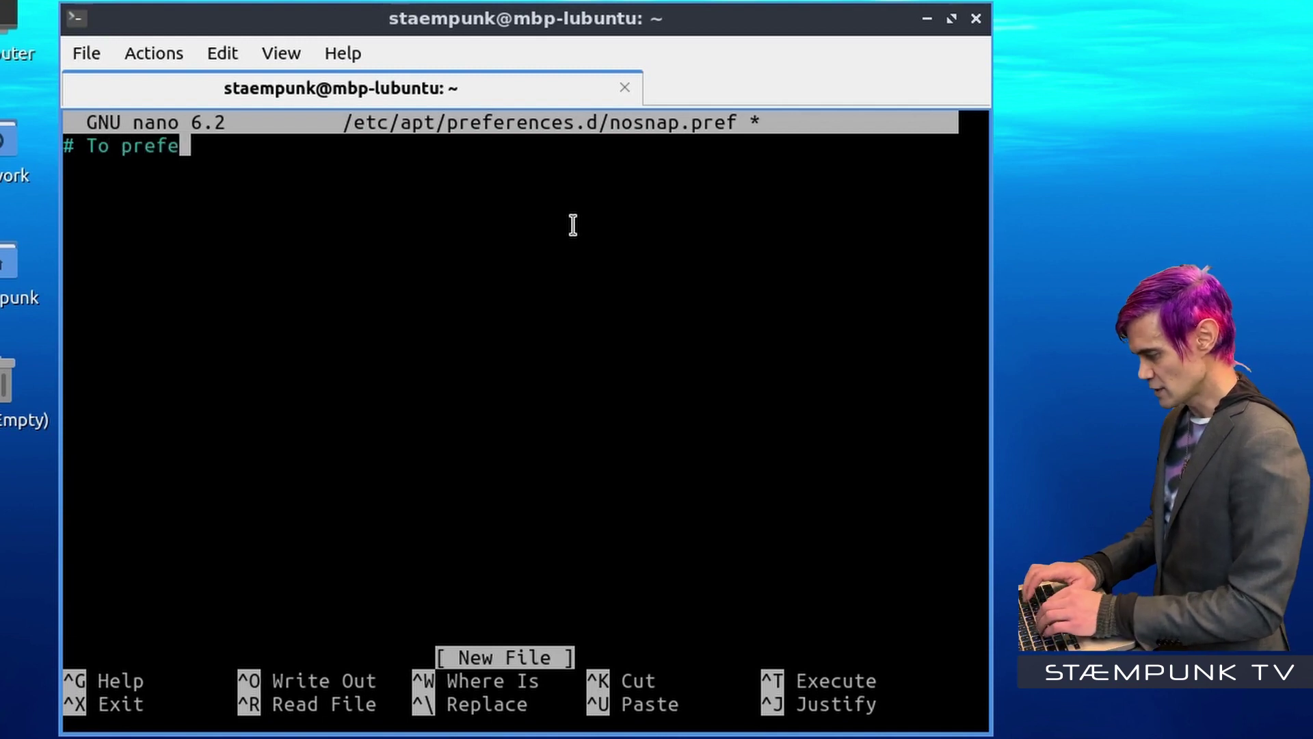
key(BackSpace)
key(BackSpace)
text(vent repo)
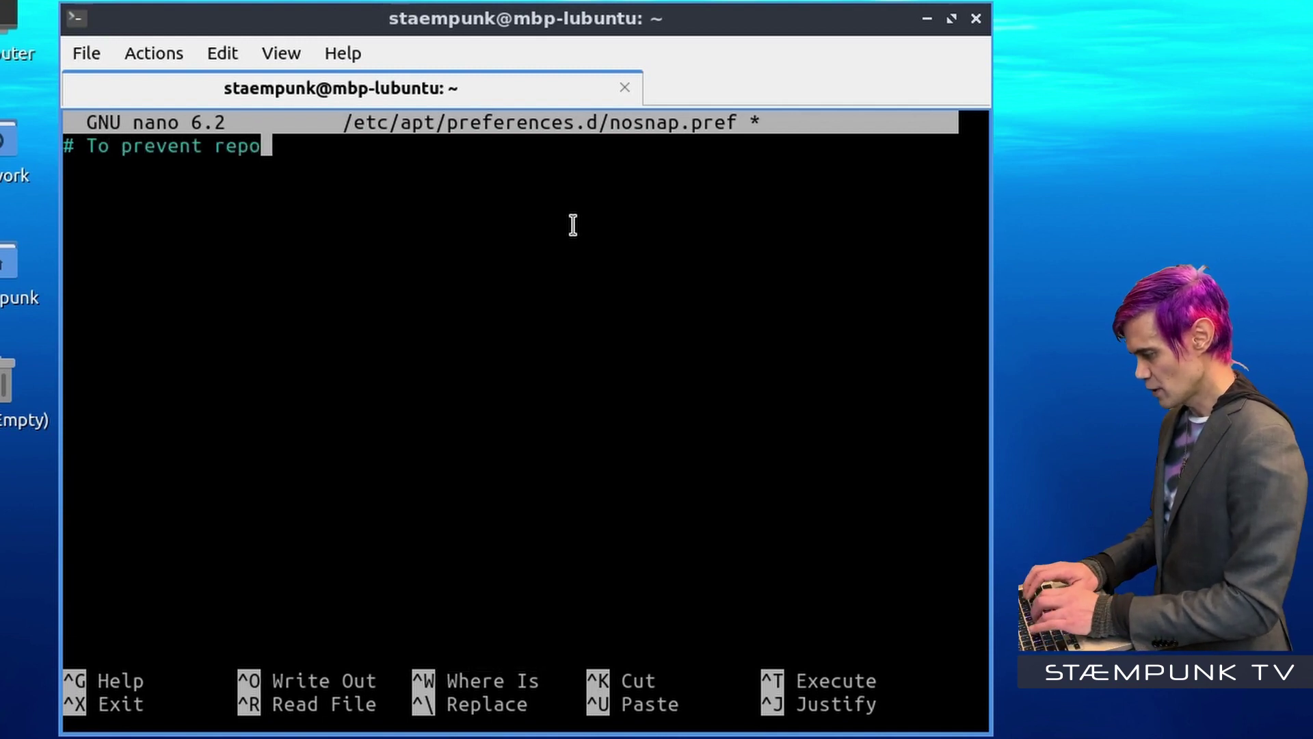
text(sitory pack)
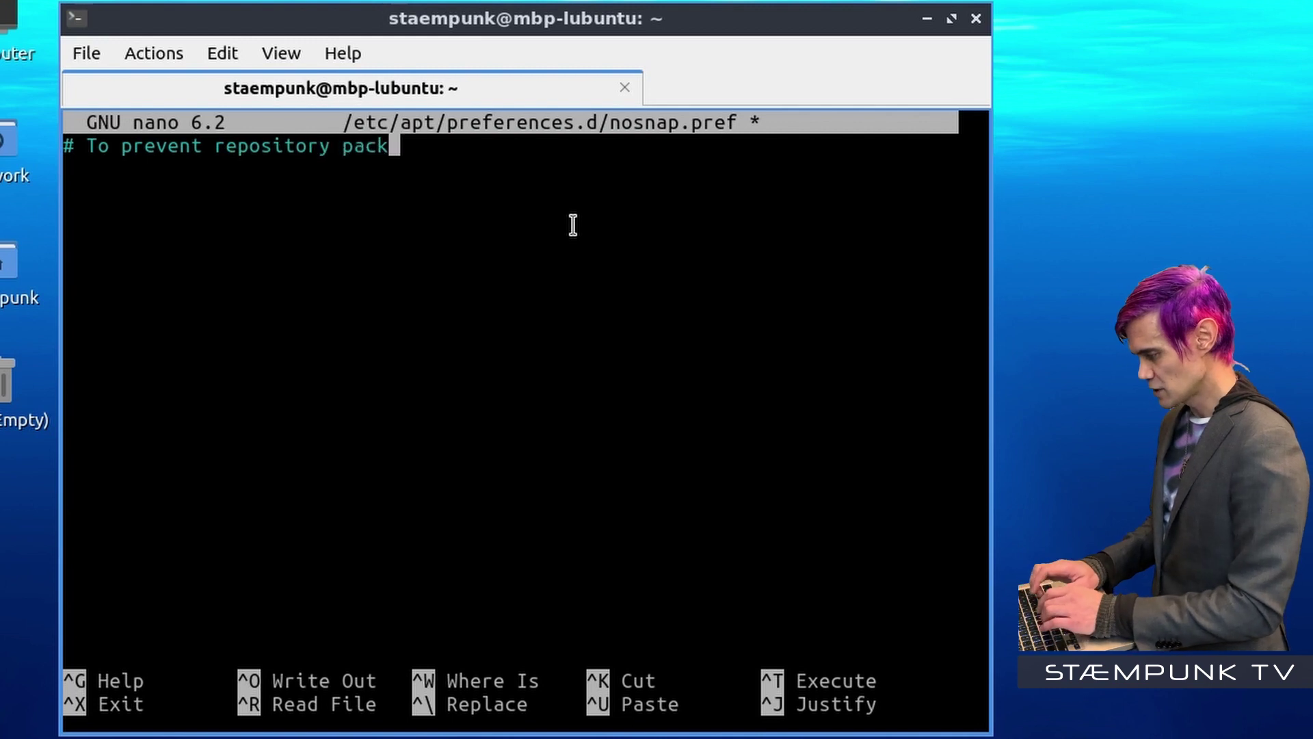
text(ages fro)
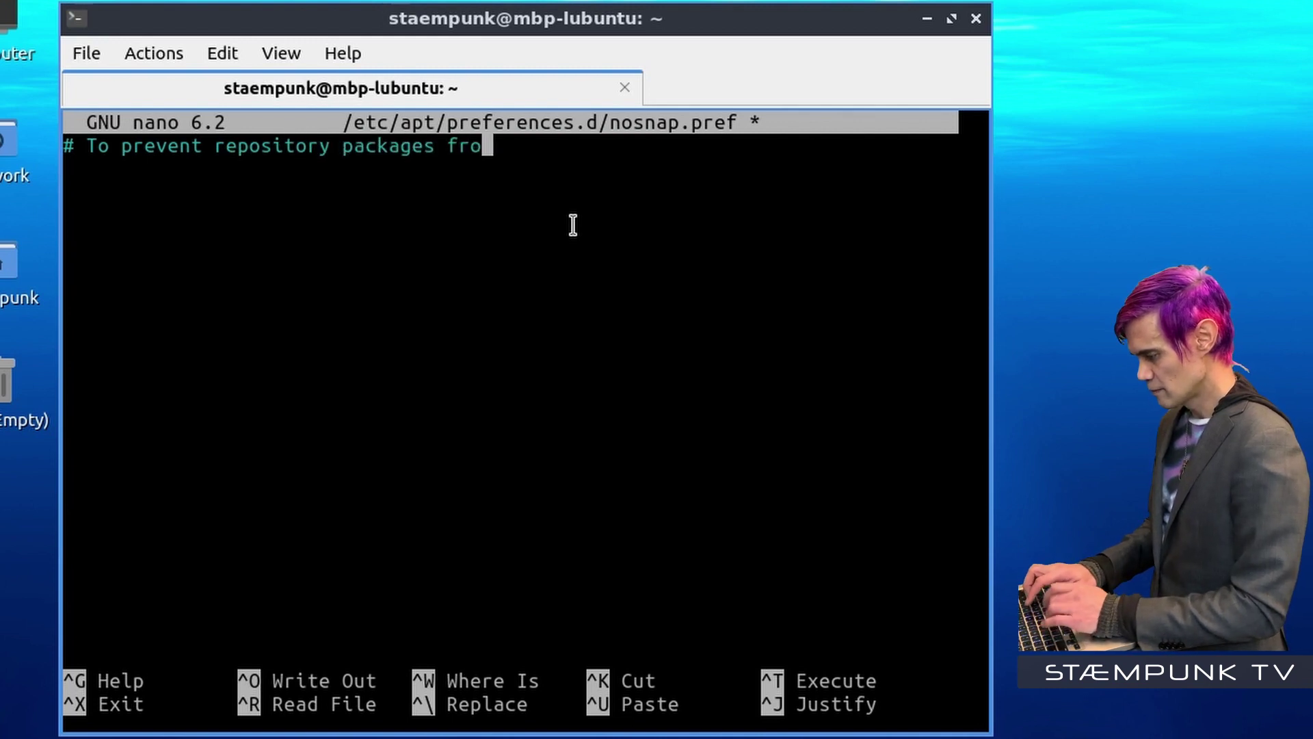
text(m trigger)
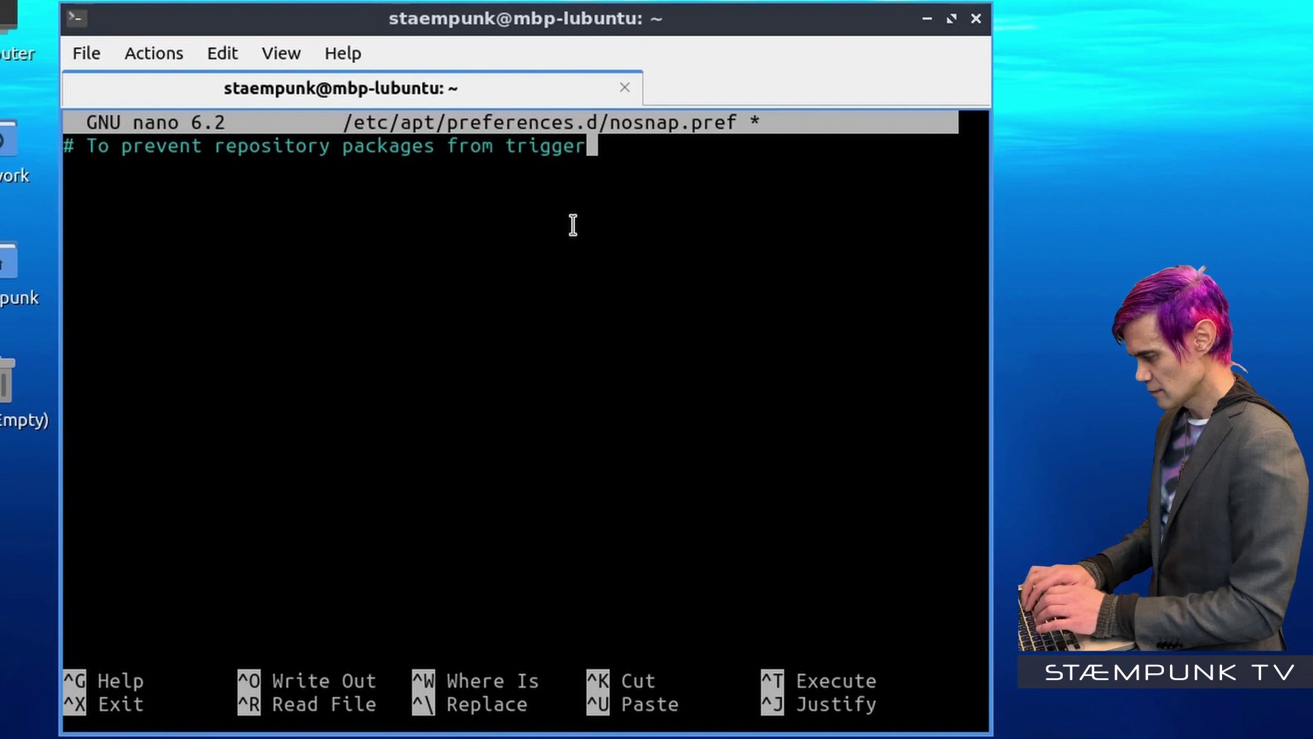
text(ing the)
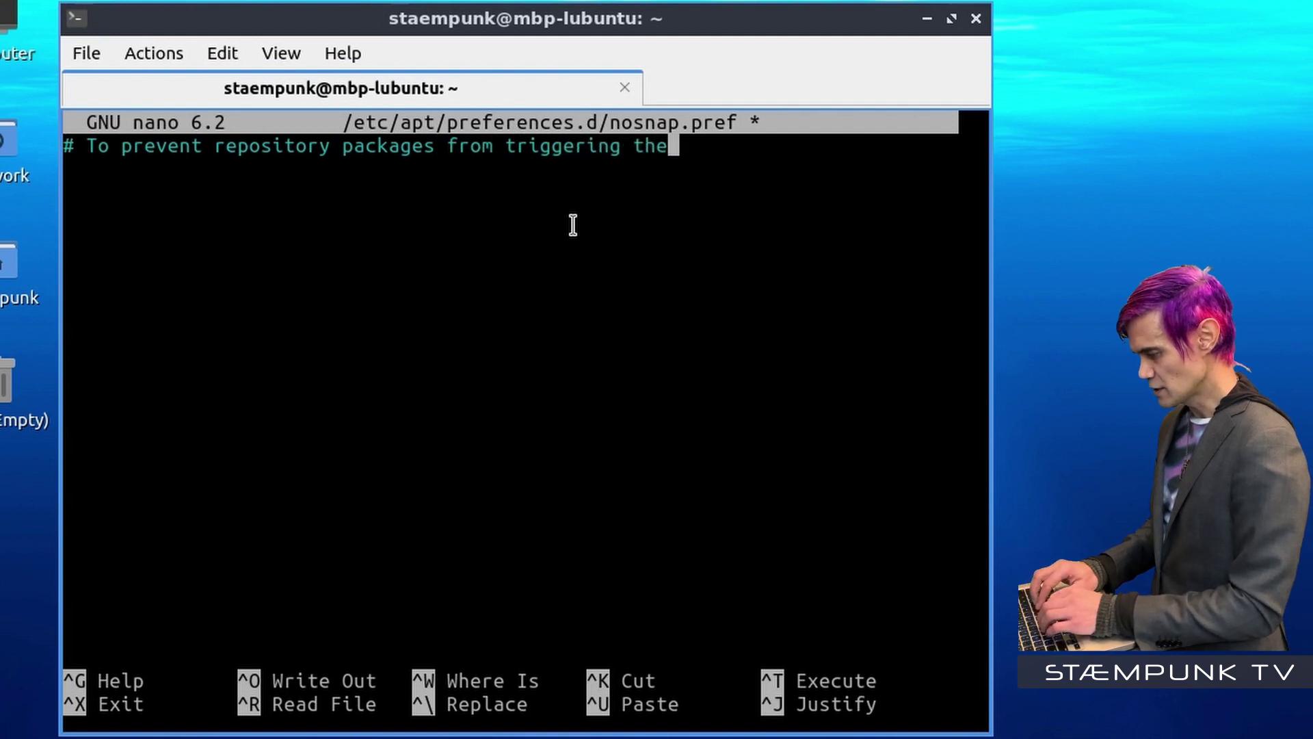
text( installa)
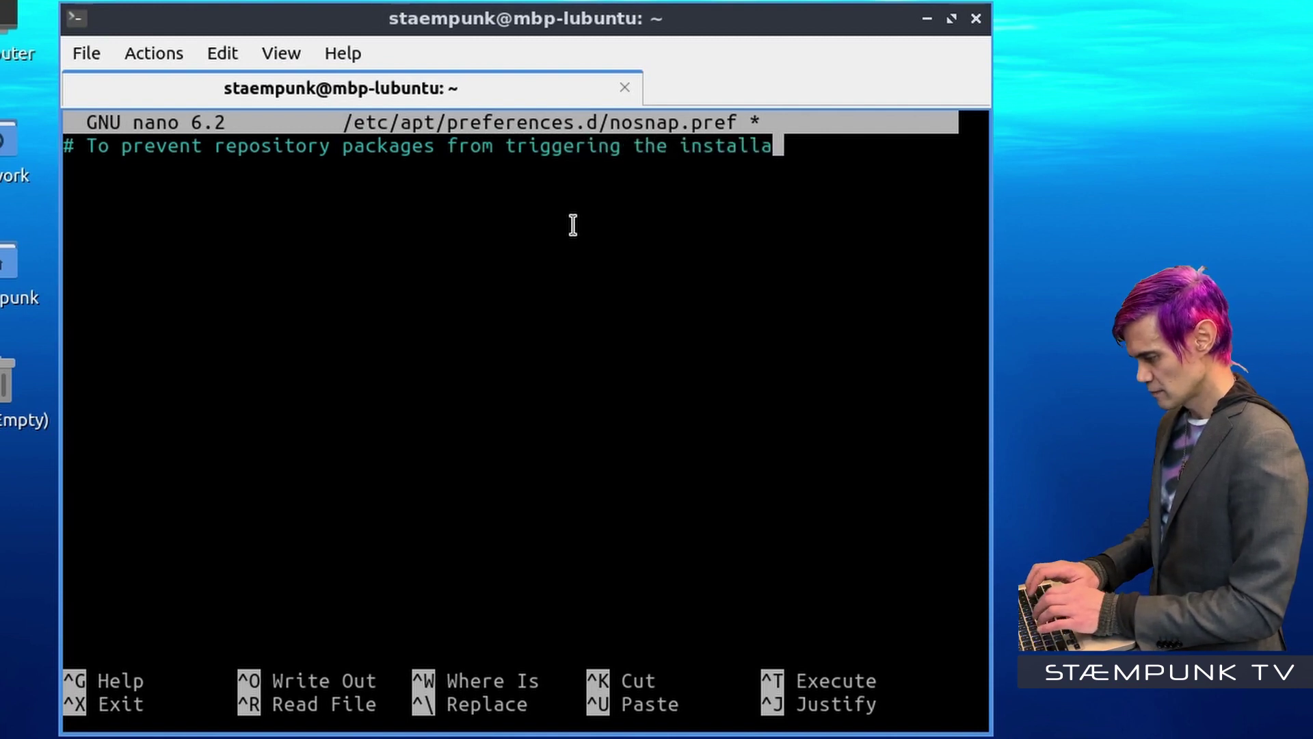
text(tion of )
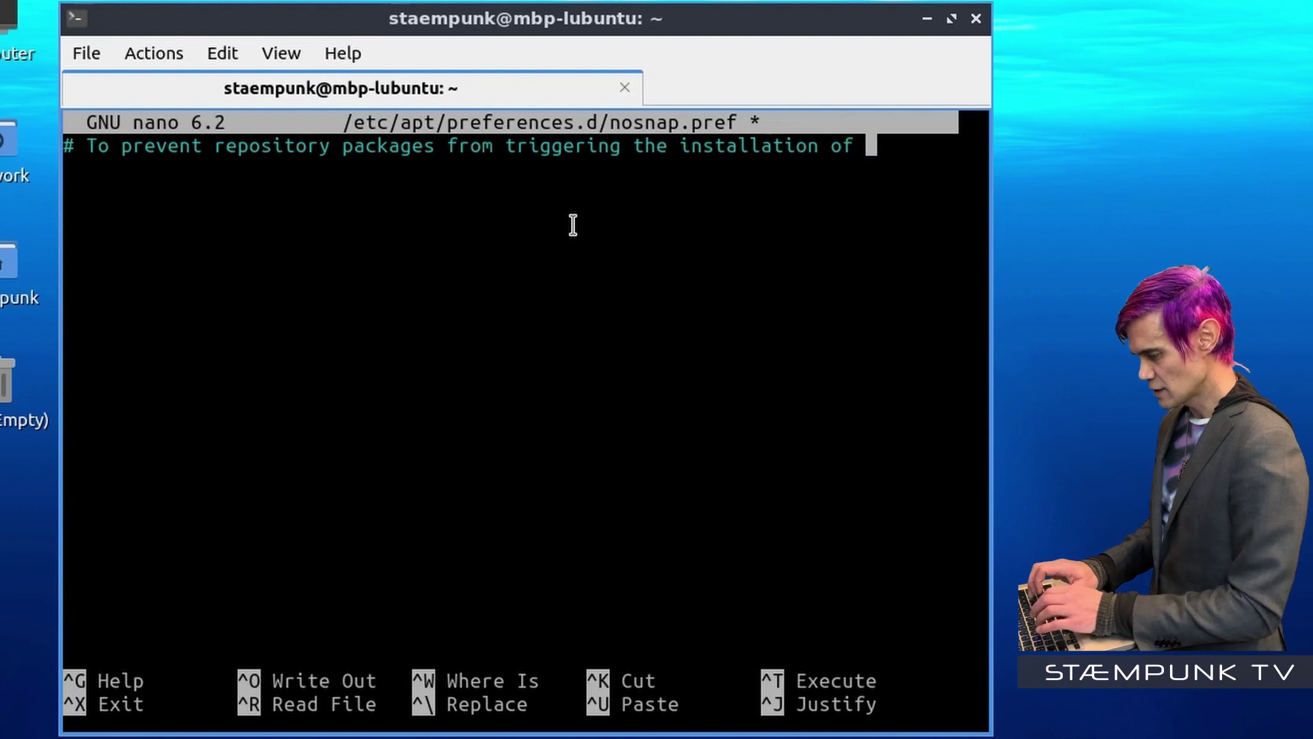
text(snap,)
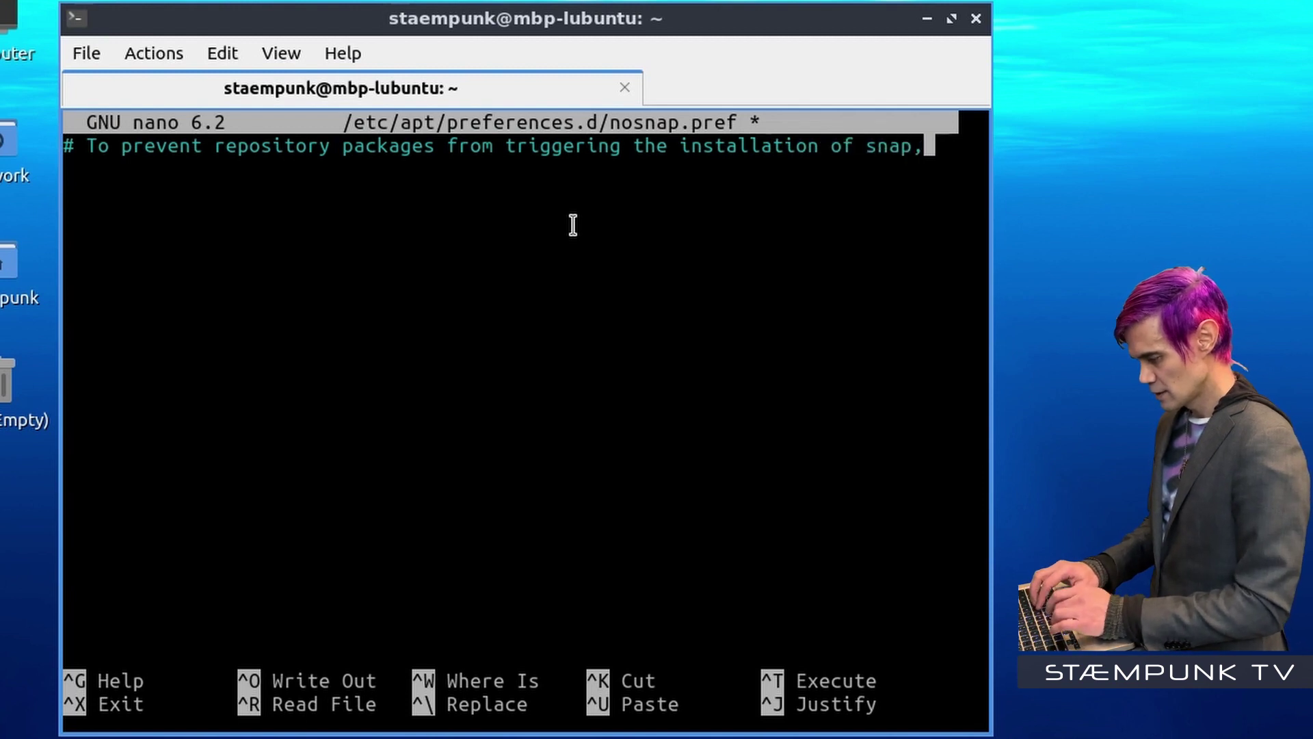
Step: Add a second comment line to nosnap.pref: "# this file forbids snapd from being installed by apt."
key(Return)
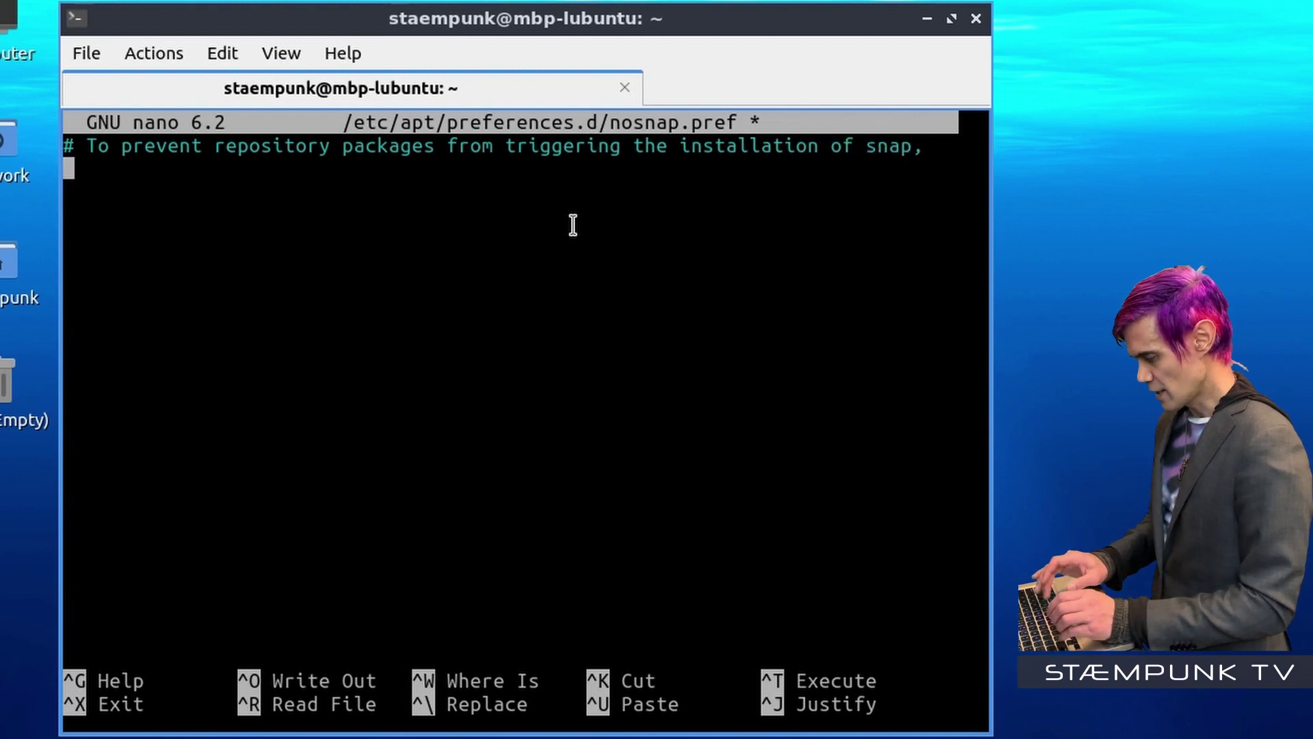
text(#)
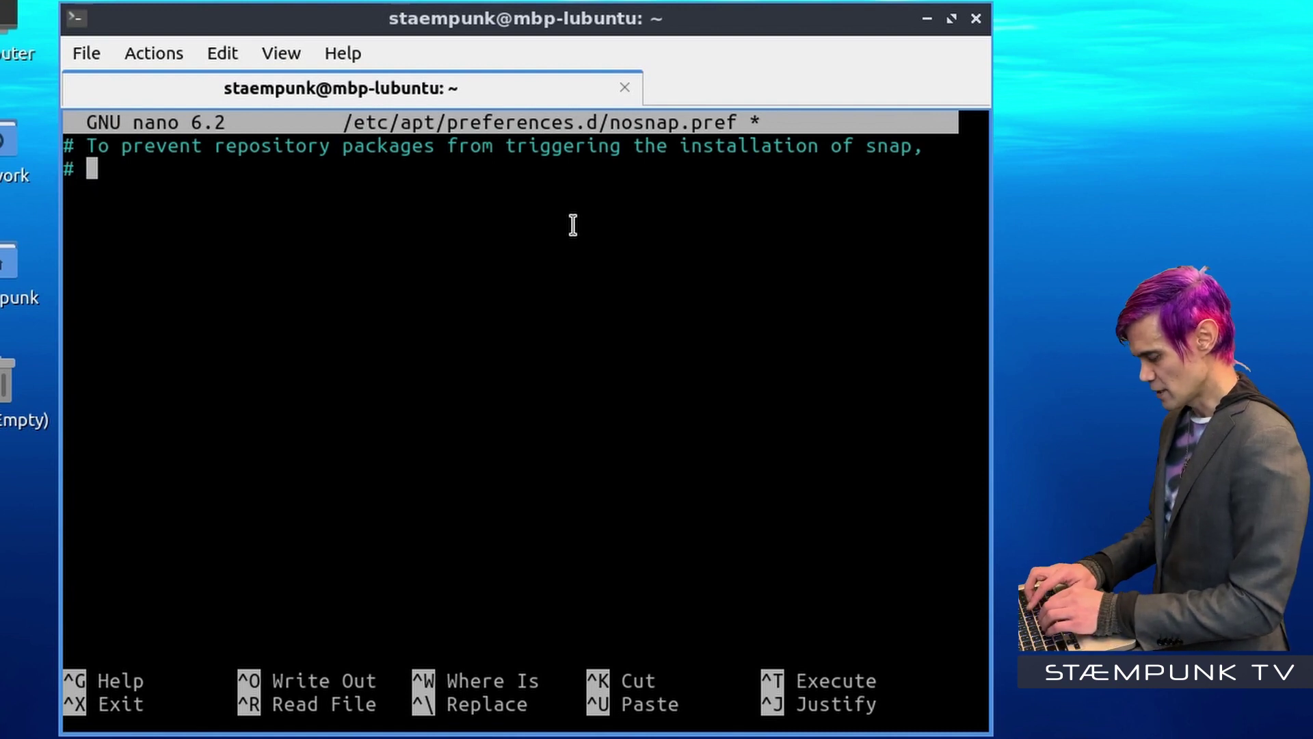
text( this file )
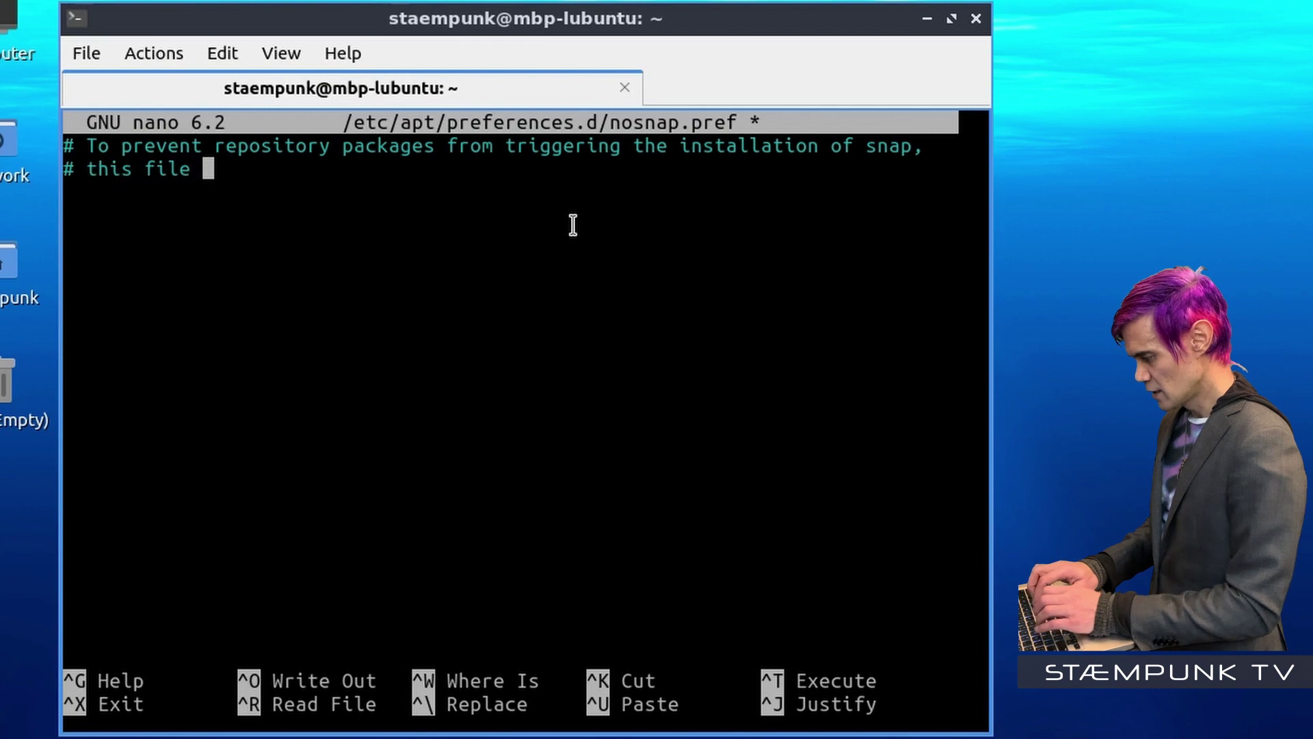
text(forbids )
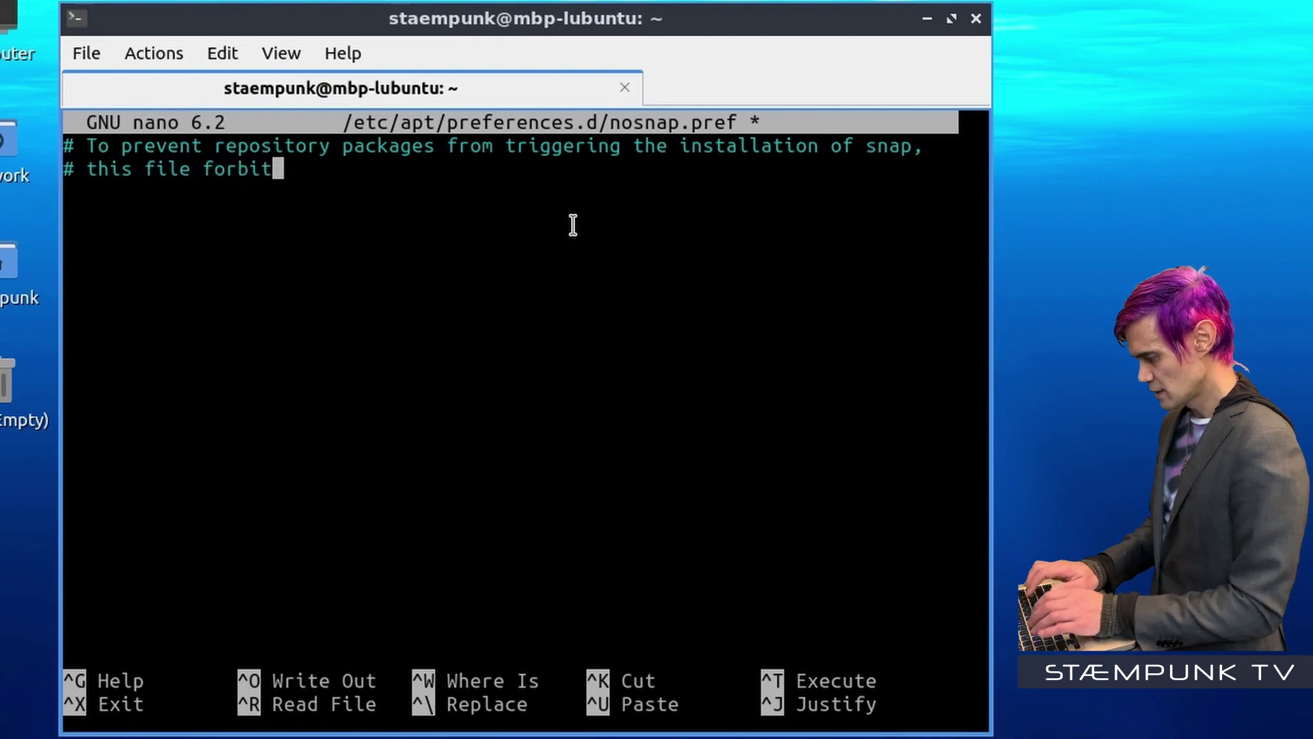
text(snapd)
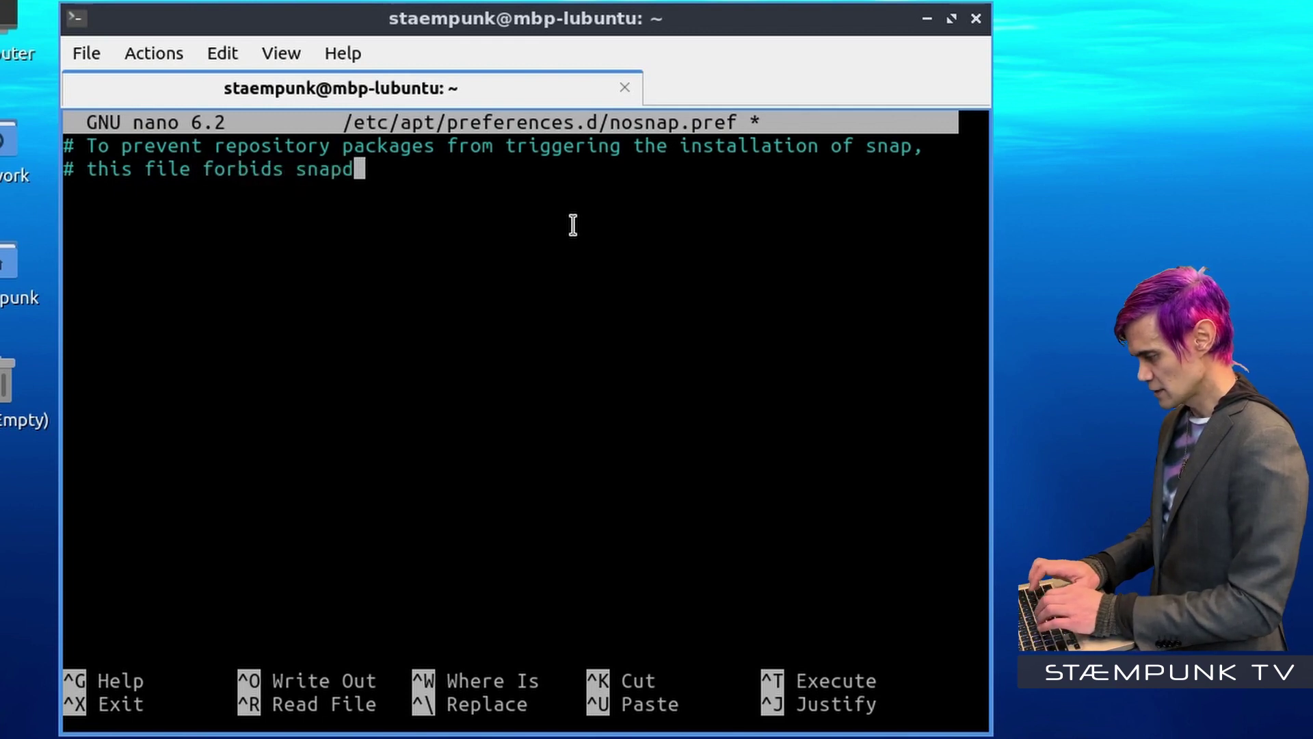
text( from being)
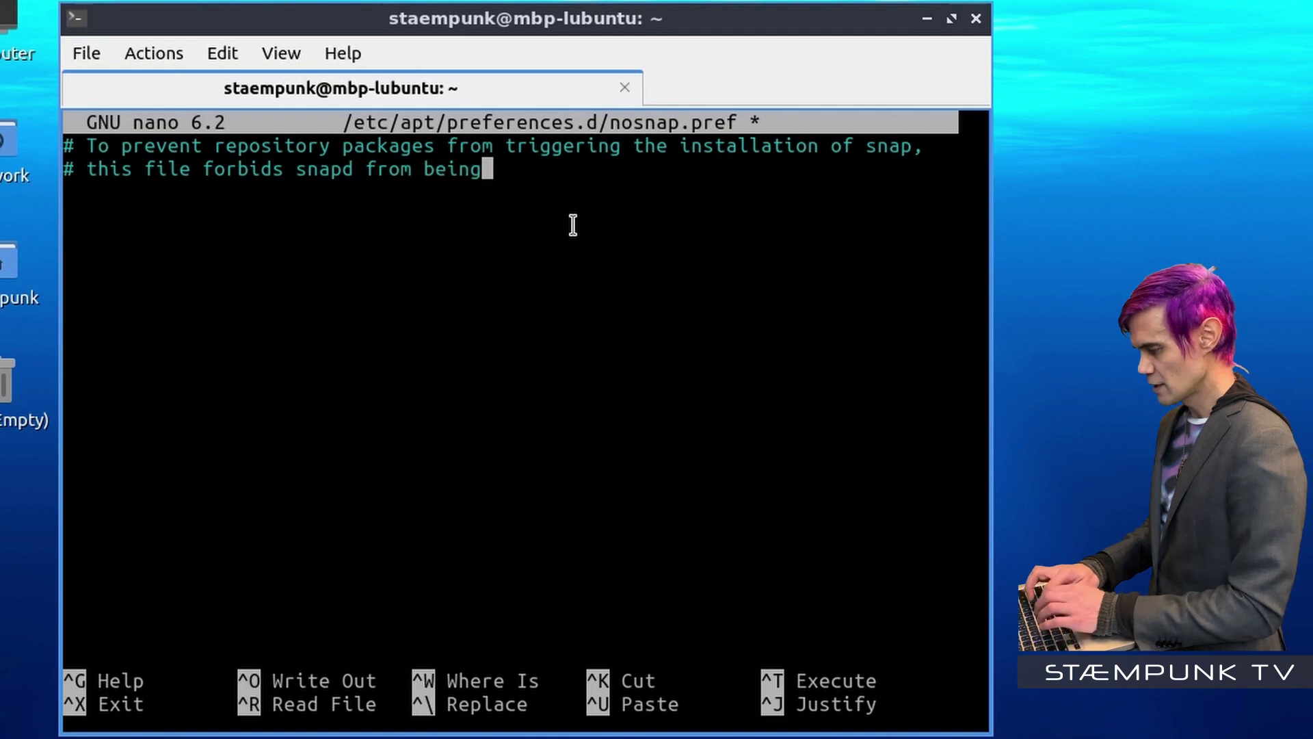
text( installed )
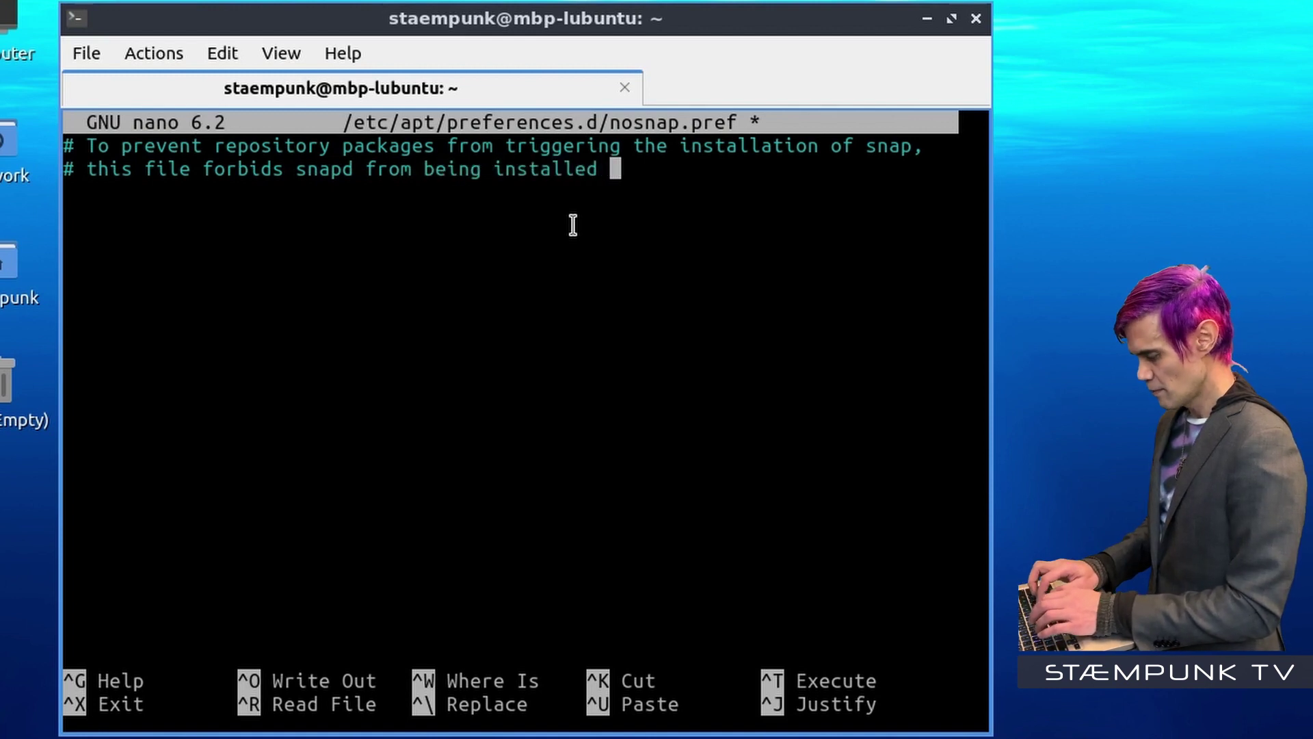
text(by apt.)
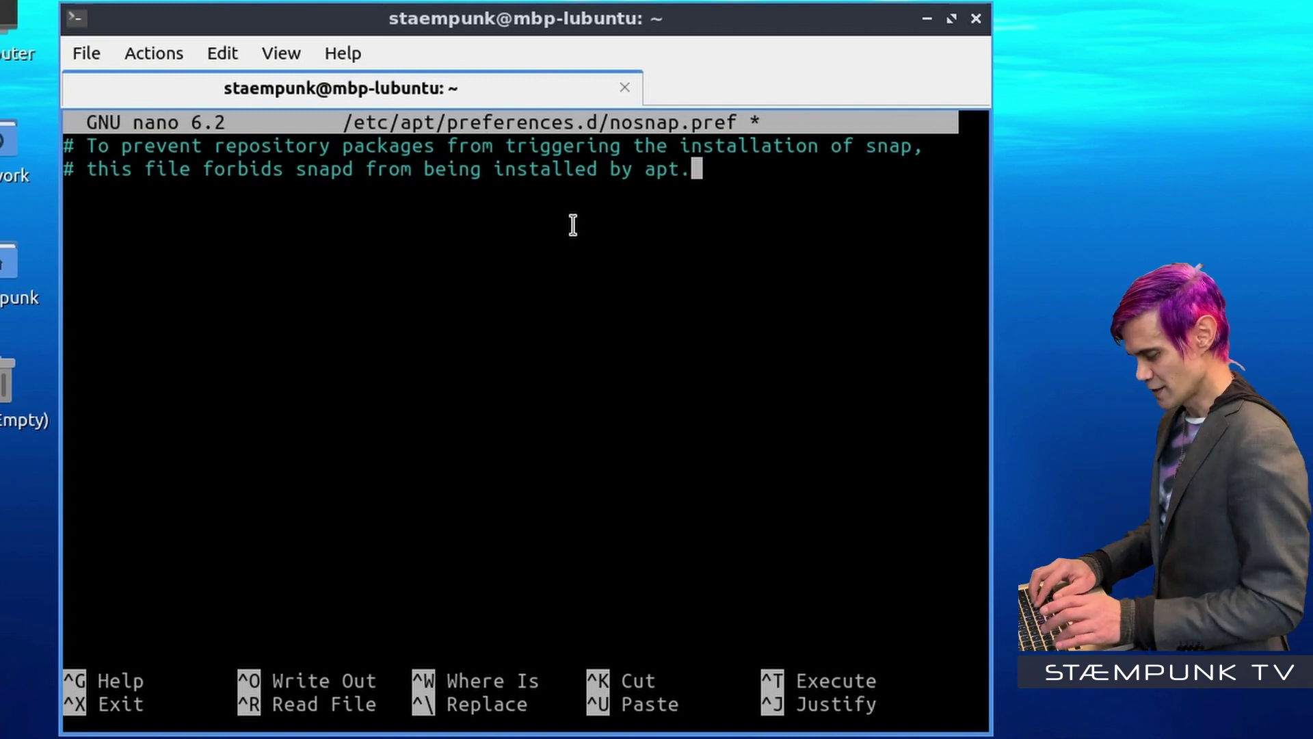
Step: Leave a blank line below the comments and add the lines "Package: snapd" and "Pin: release a=*"
key(Return)
key(Return)
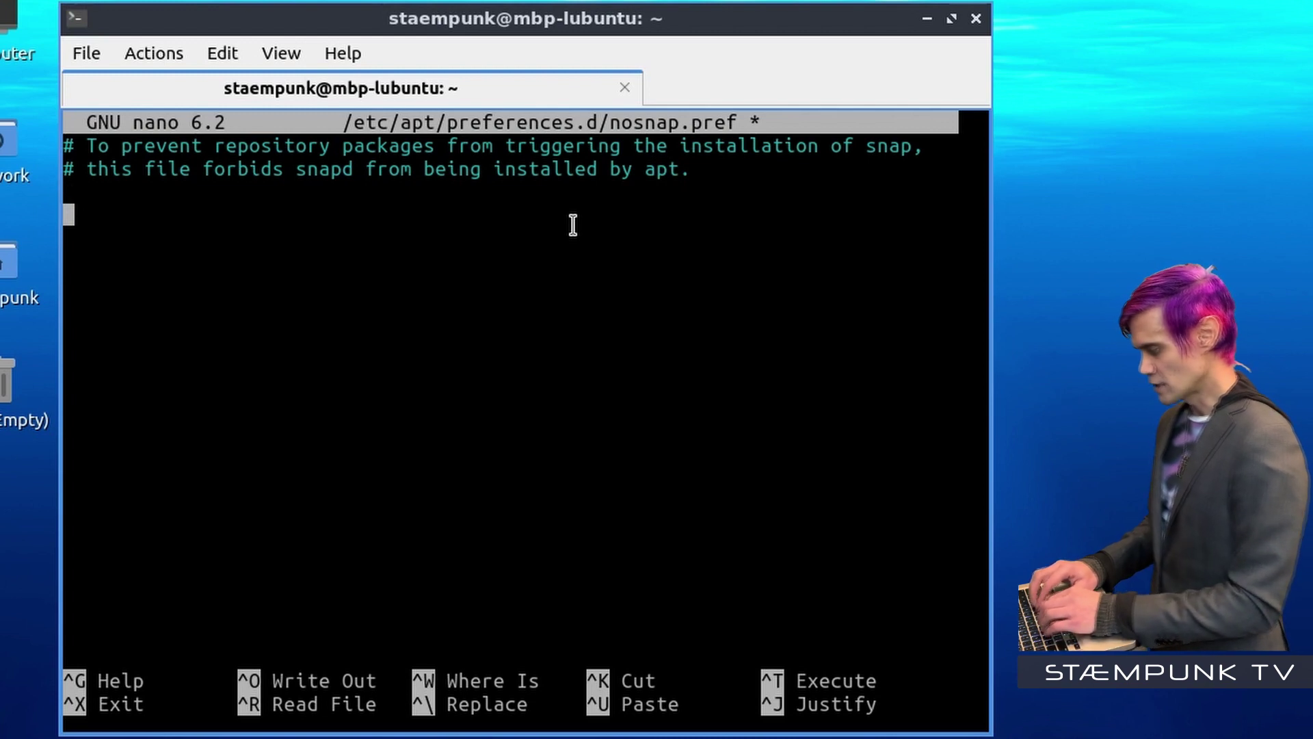
text(Pa)
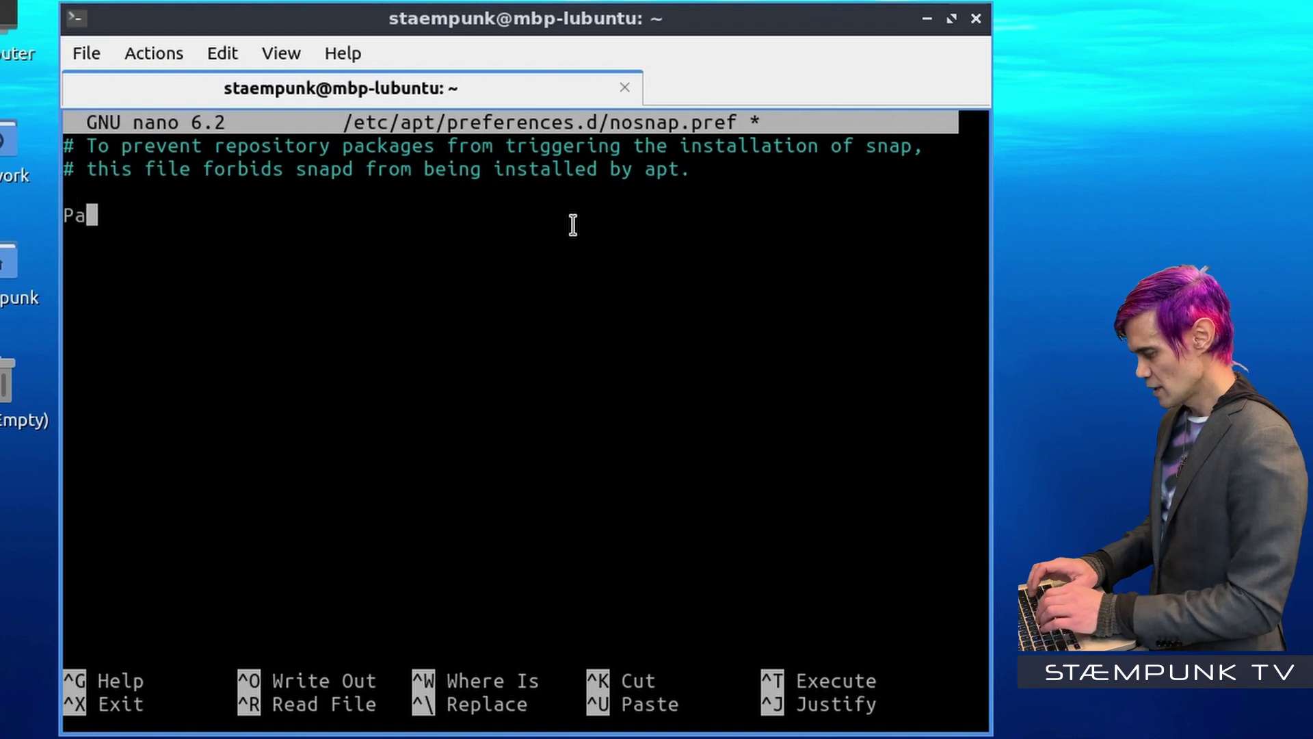
text(ckage: snapd)
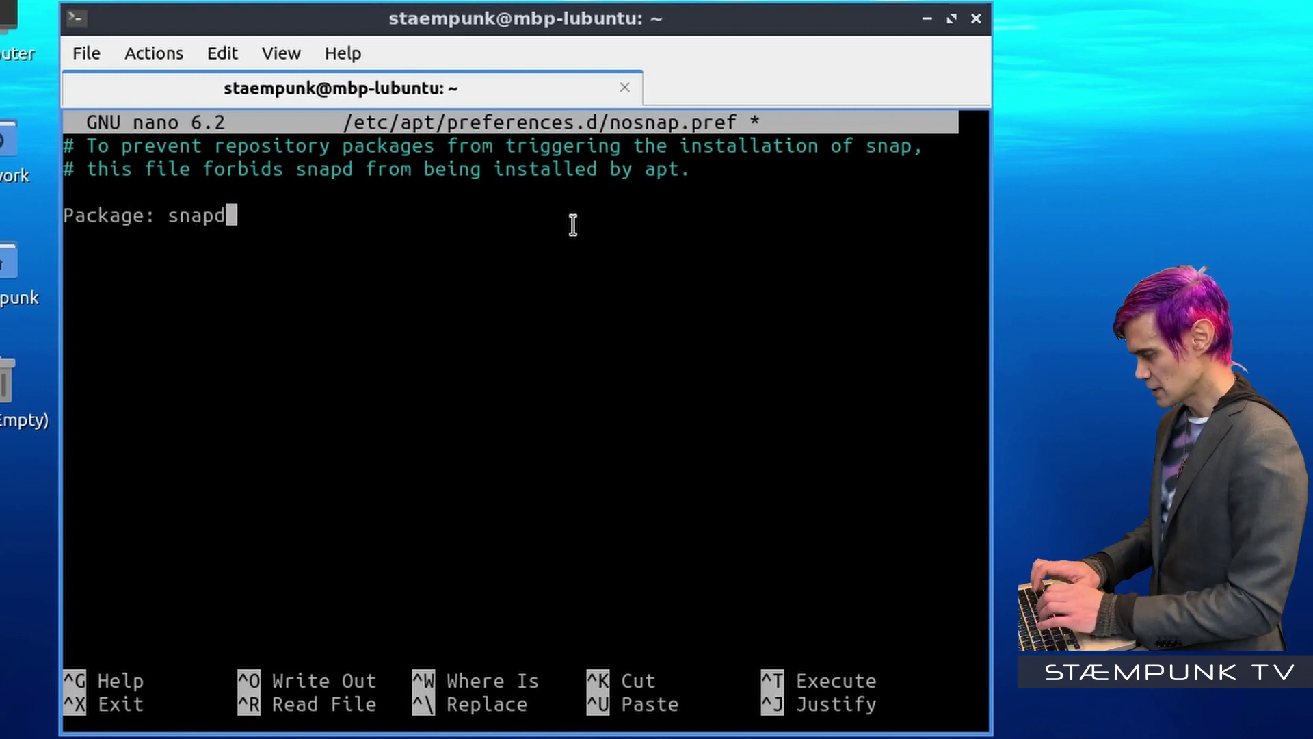
key(Return)
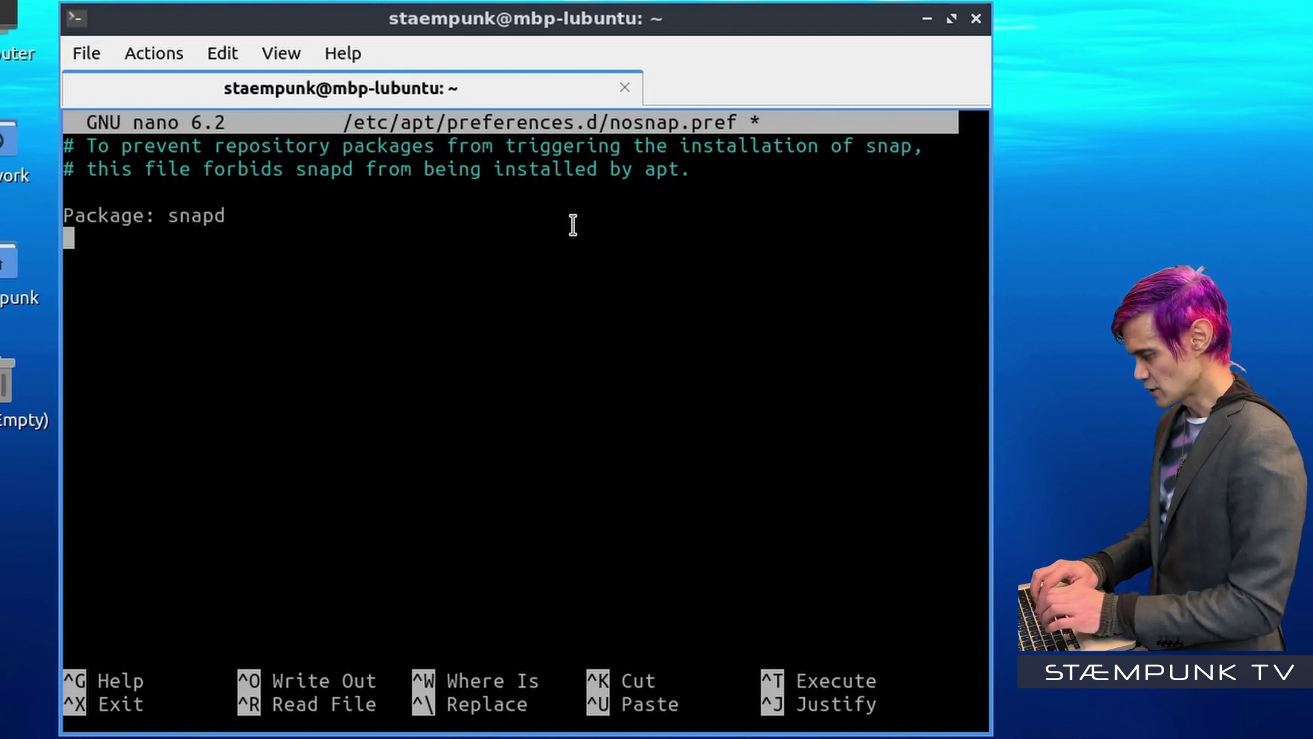
text(Pi)
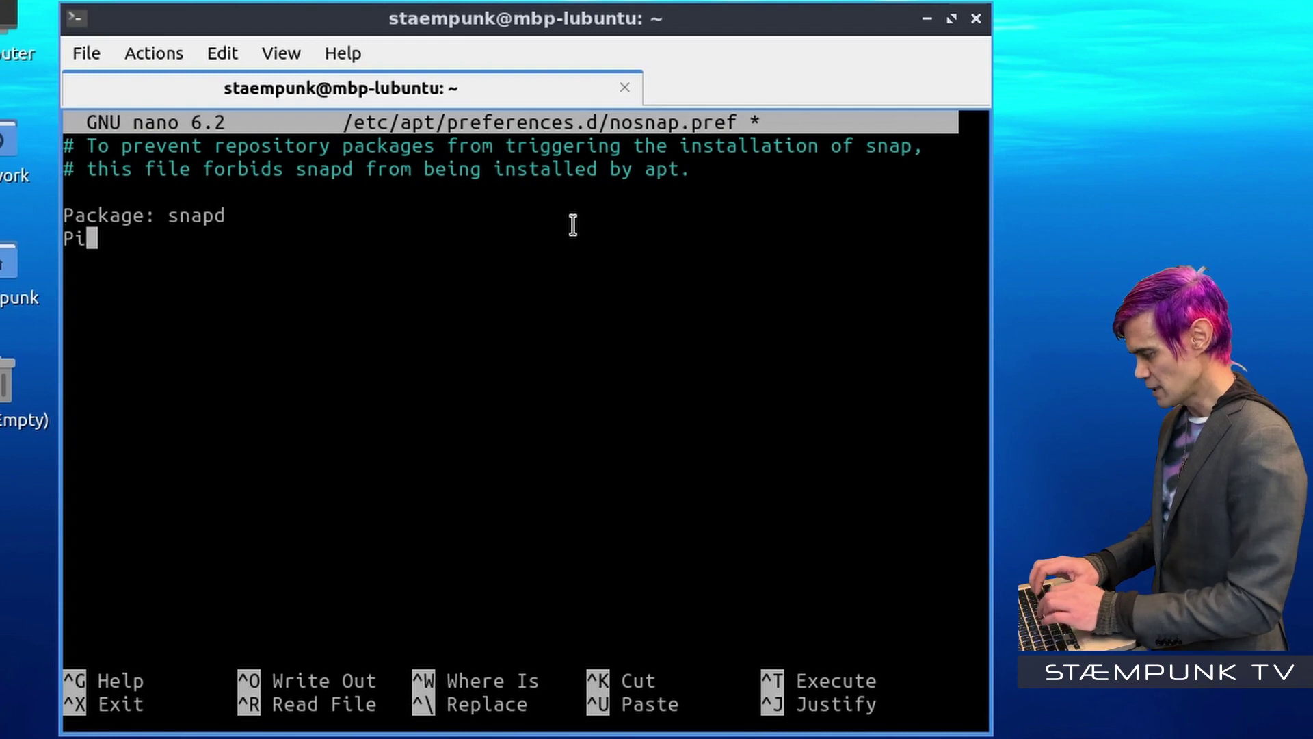
text(n: re)
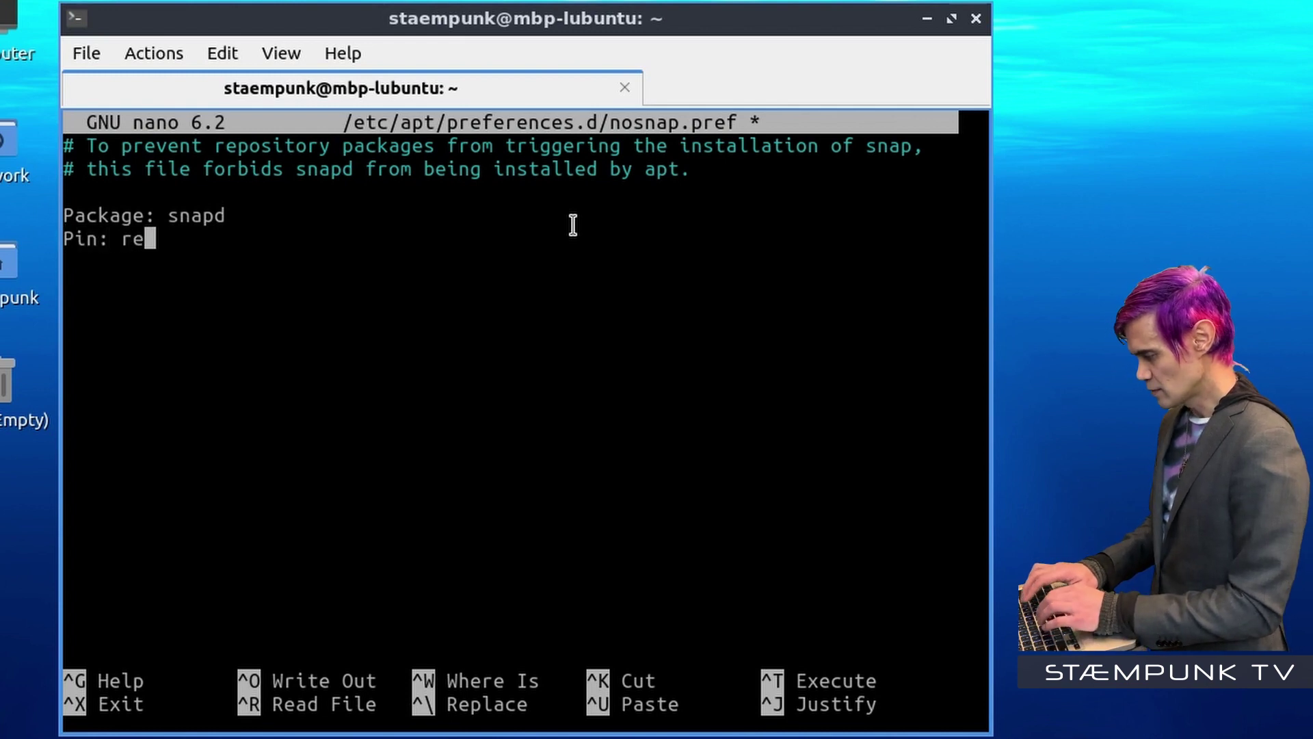
text(lease a=)
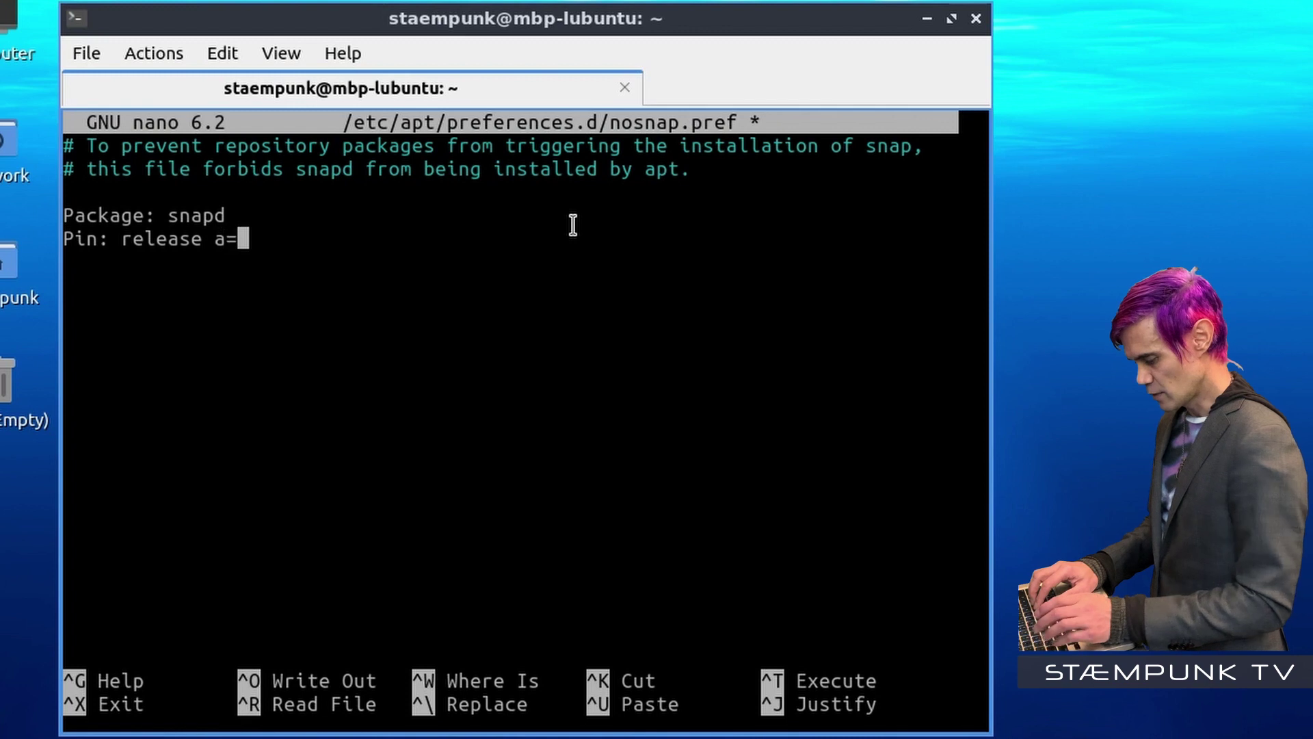
text(*)
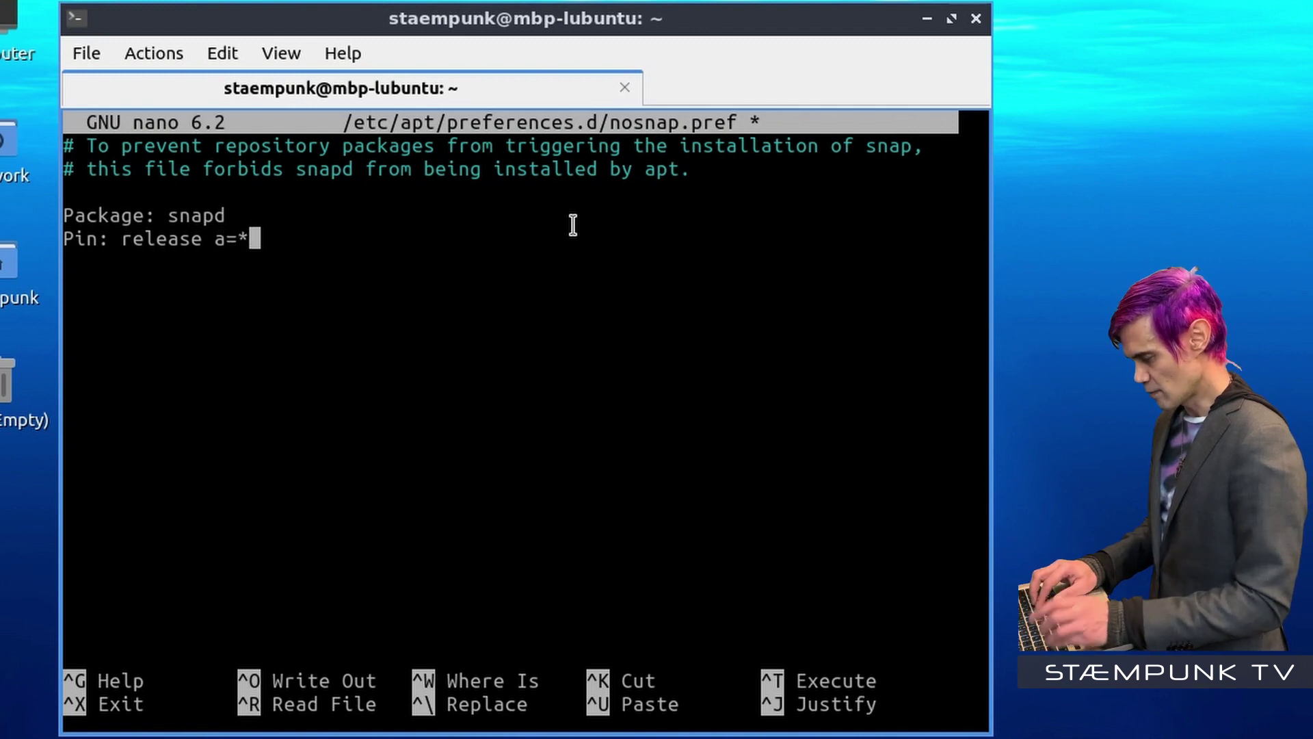
Step: Add the line "Pin-Priority: -10" below the Pin line in nosnap.pref
key(Return)
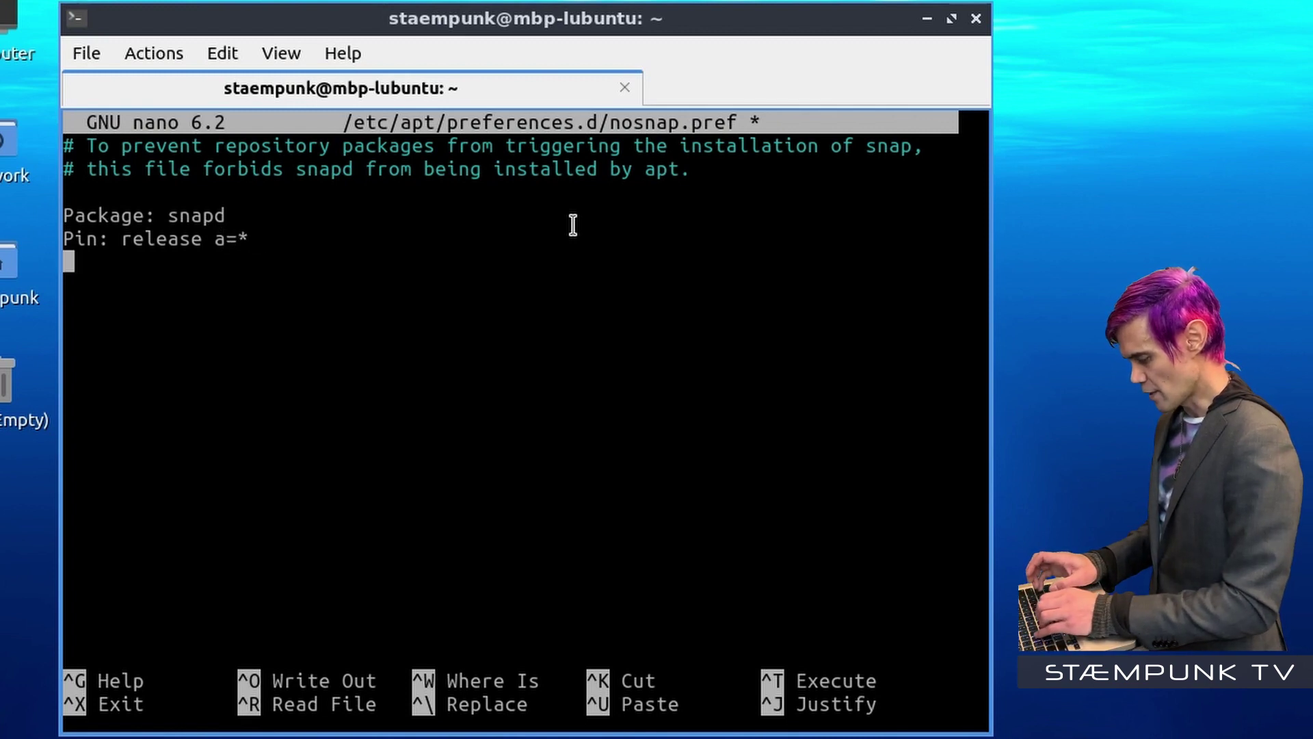
text(Pin)
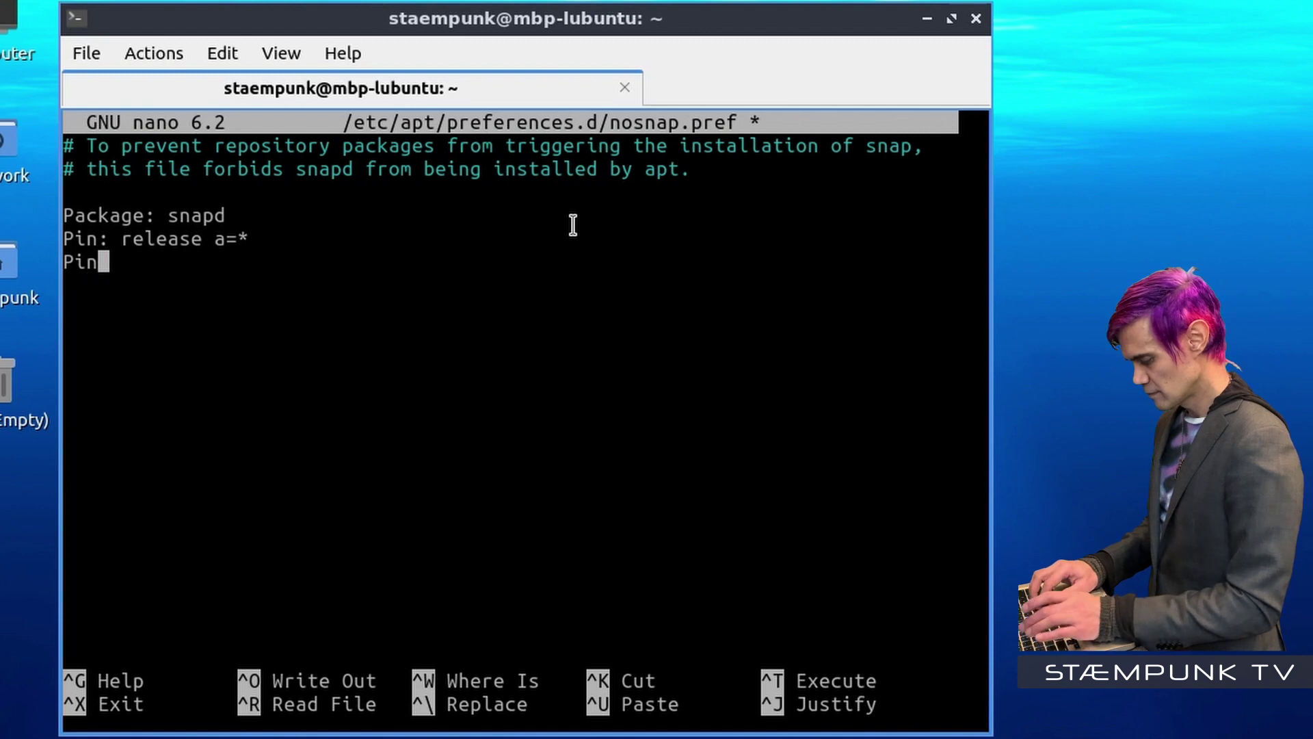
text(-Prior)
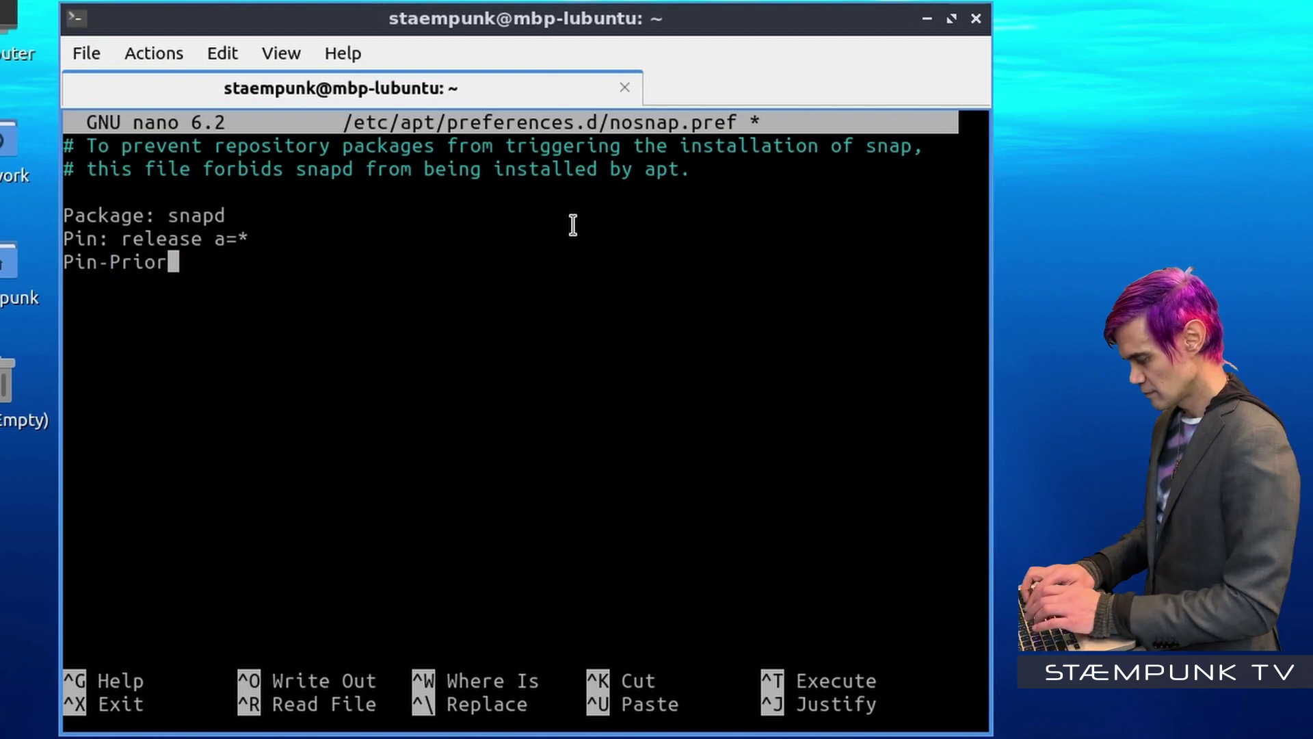
text(ity: )
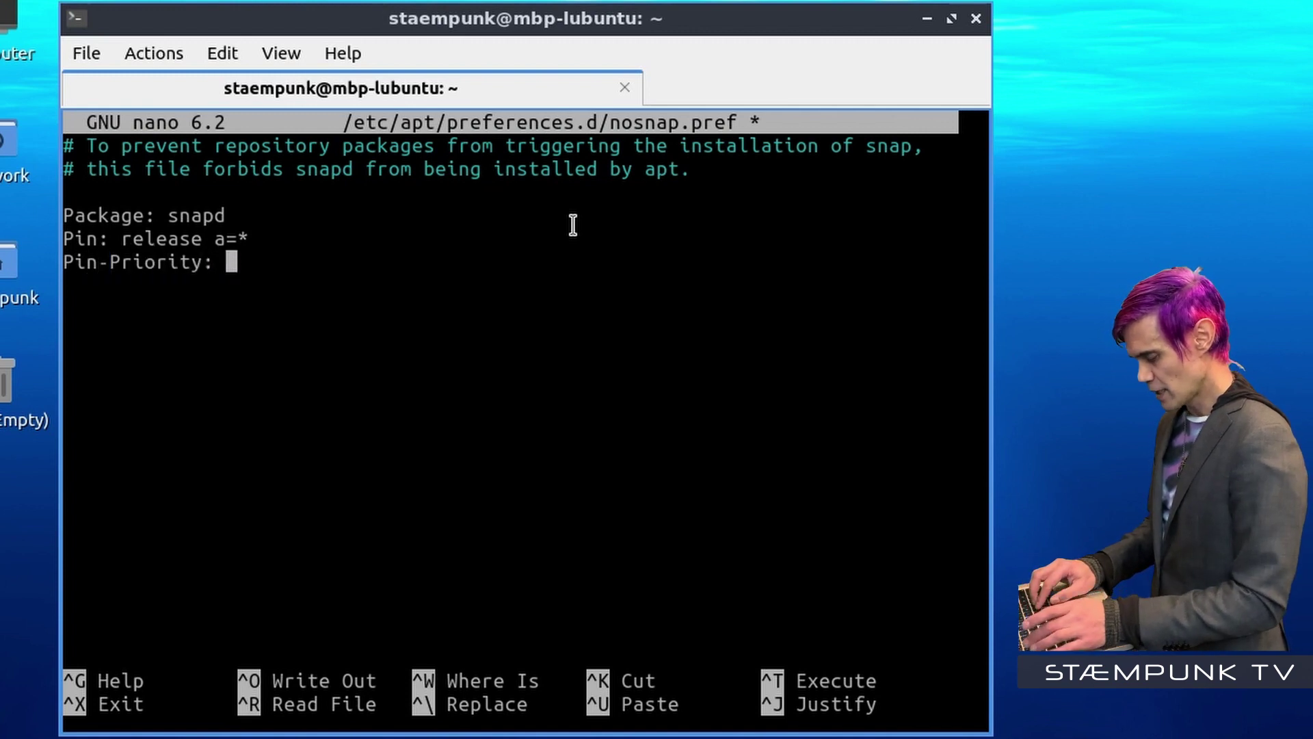
text(-10)
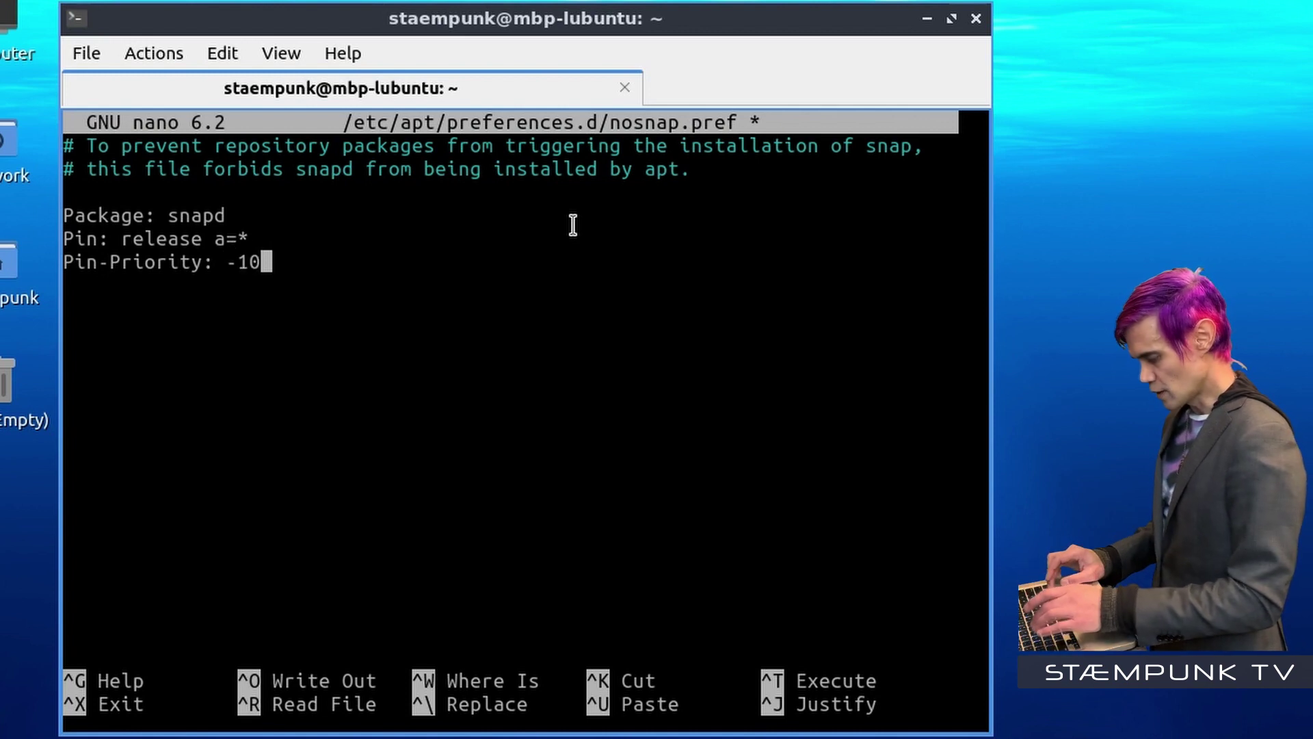
Step: Save nosnap.pref under its existing name and exit nano
key(ctrl+o)
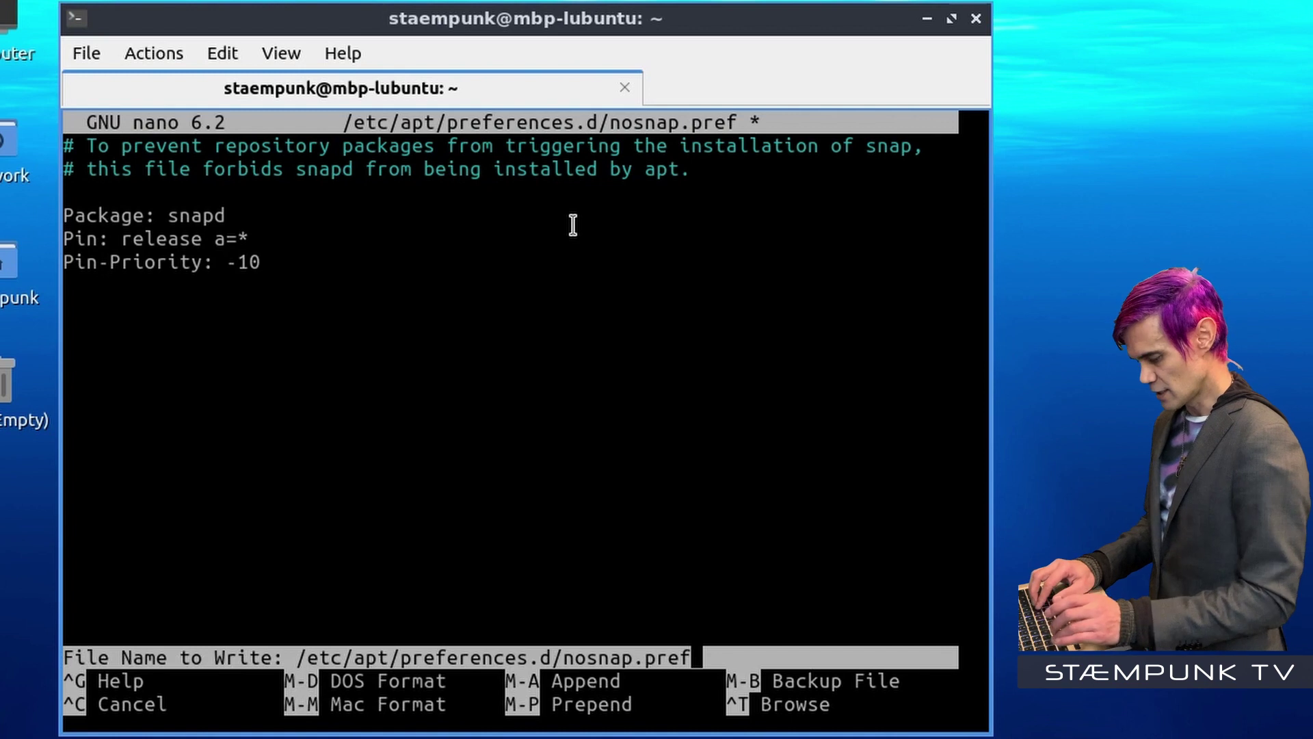
key(Return)
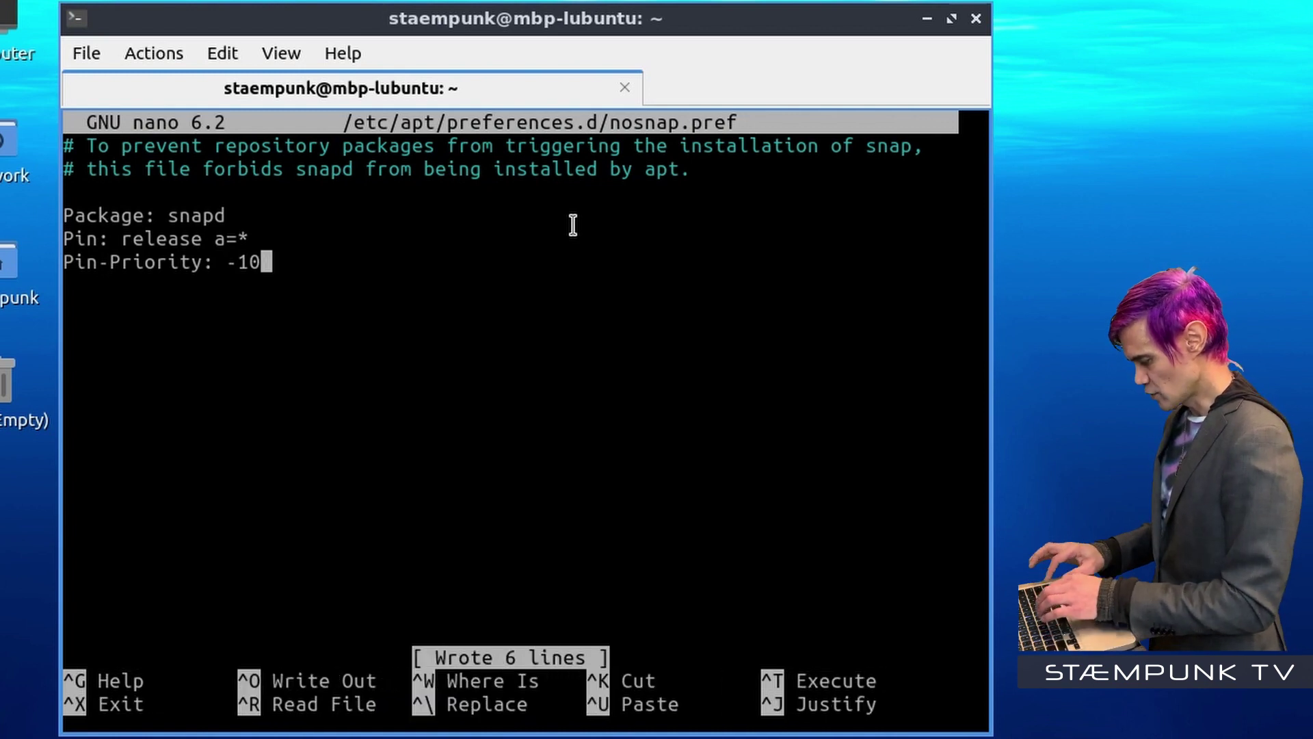
key(ctrl+x)
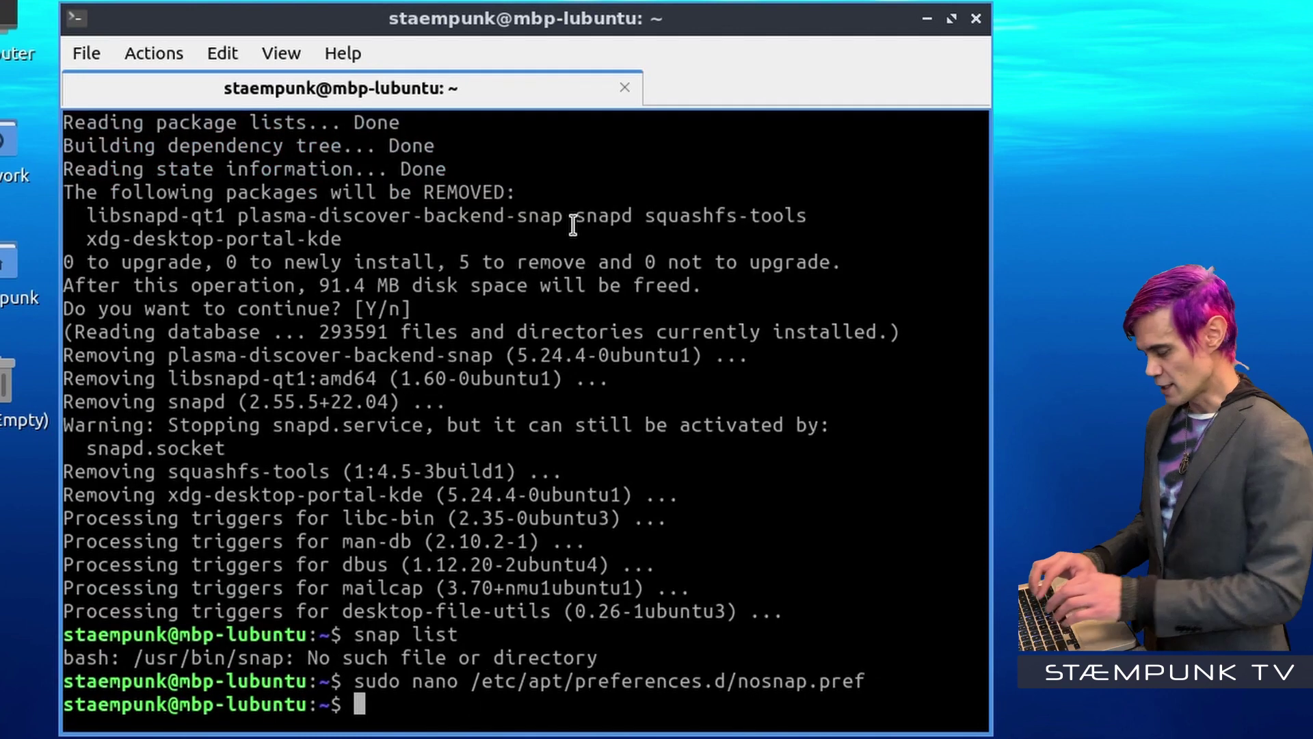
Step: Refresh the package lists with sudo apt update -y
text(sudo apt )
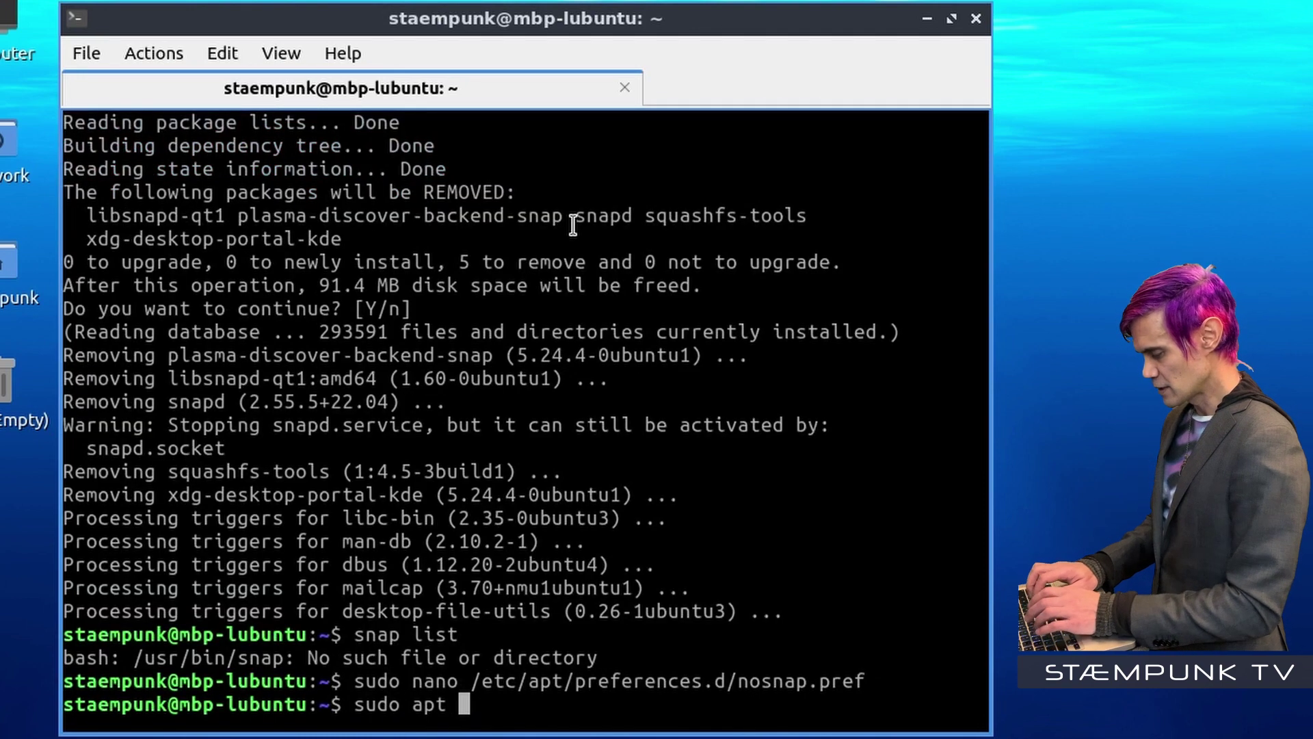
text(update )
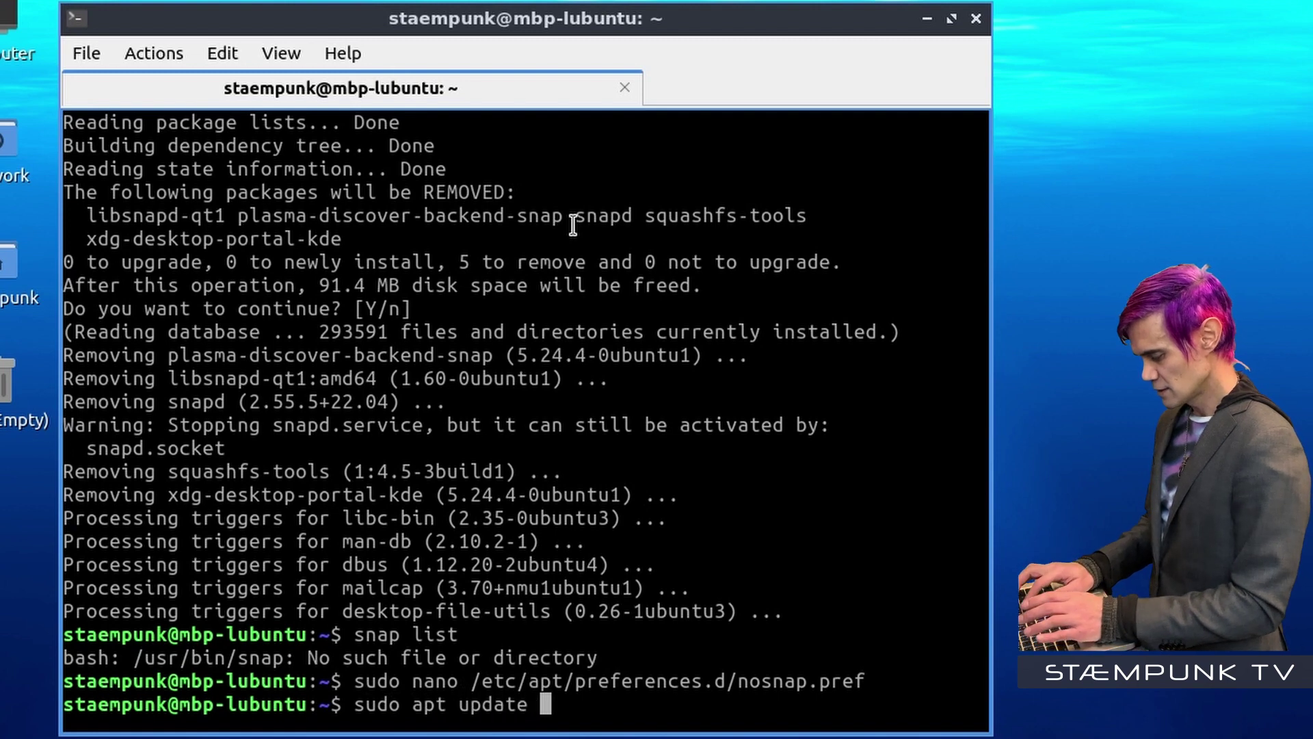
text(-y)
key(Return)
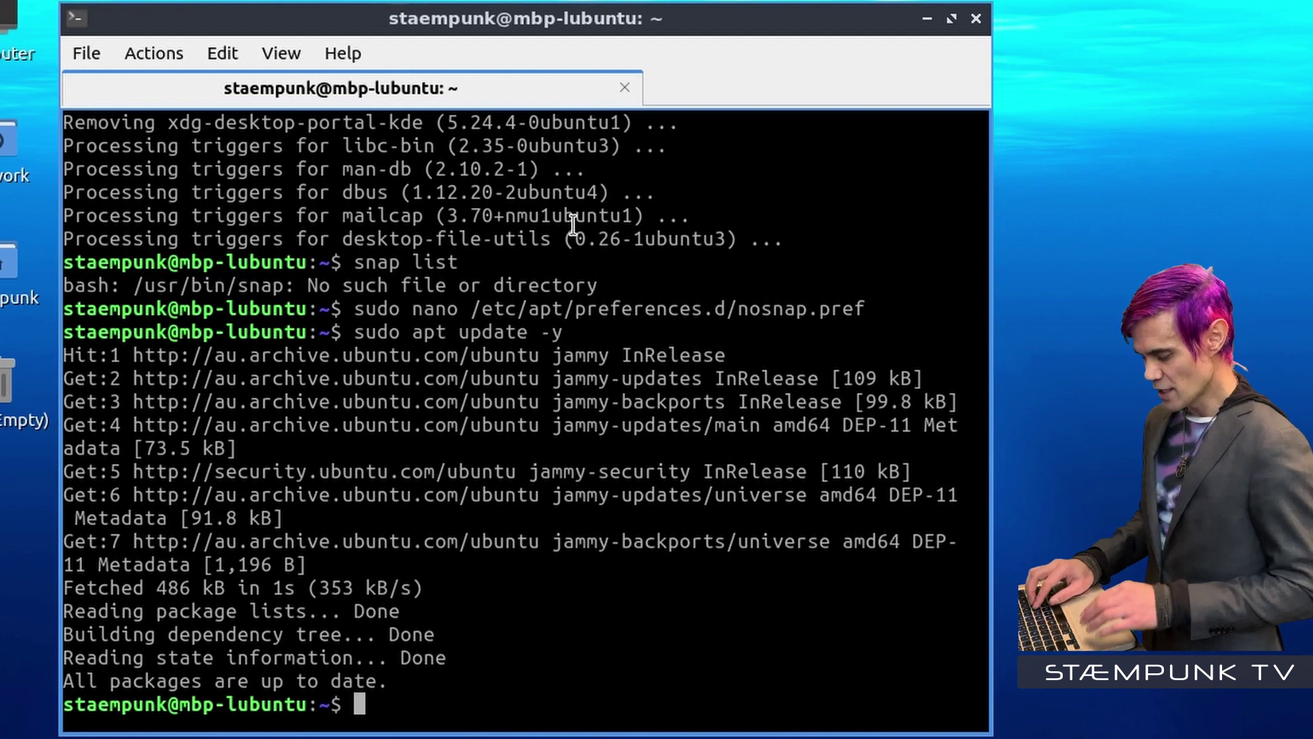
Step: Recall the nano command from the history and change it to sudo rm /etc/apt/preferences.d/nosnap.pref, leaving it at the prompt without running it
key(Up)
key(Up)
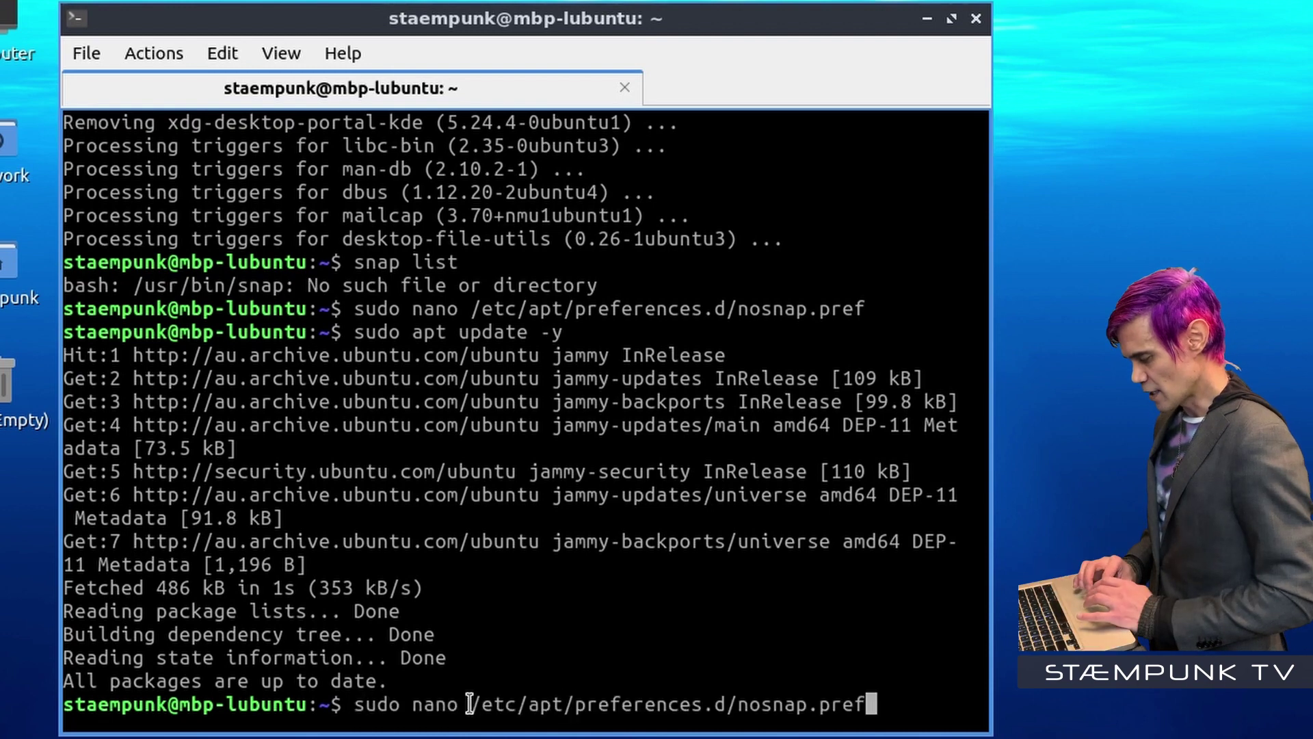
drag(470, 704, 865, 701)
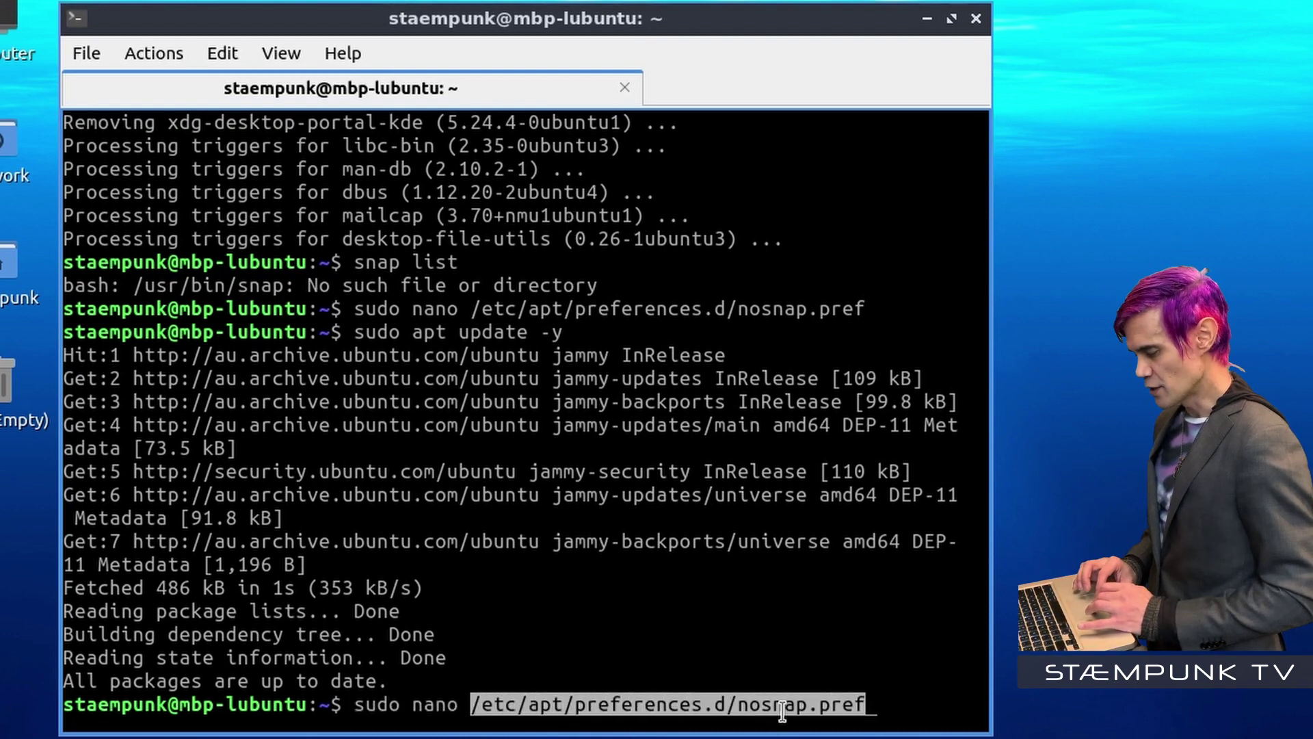
click(887, 703)
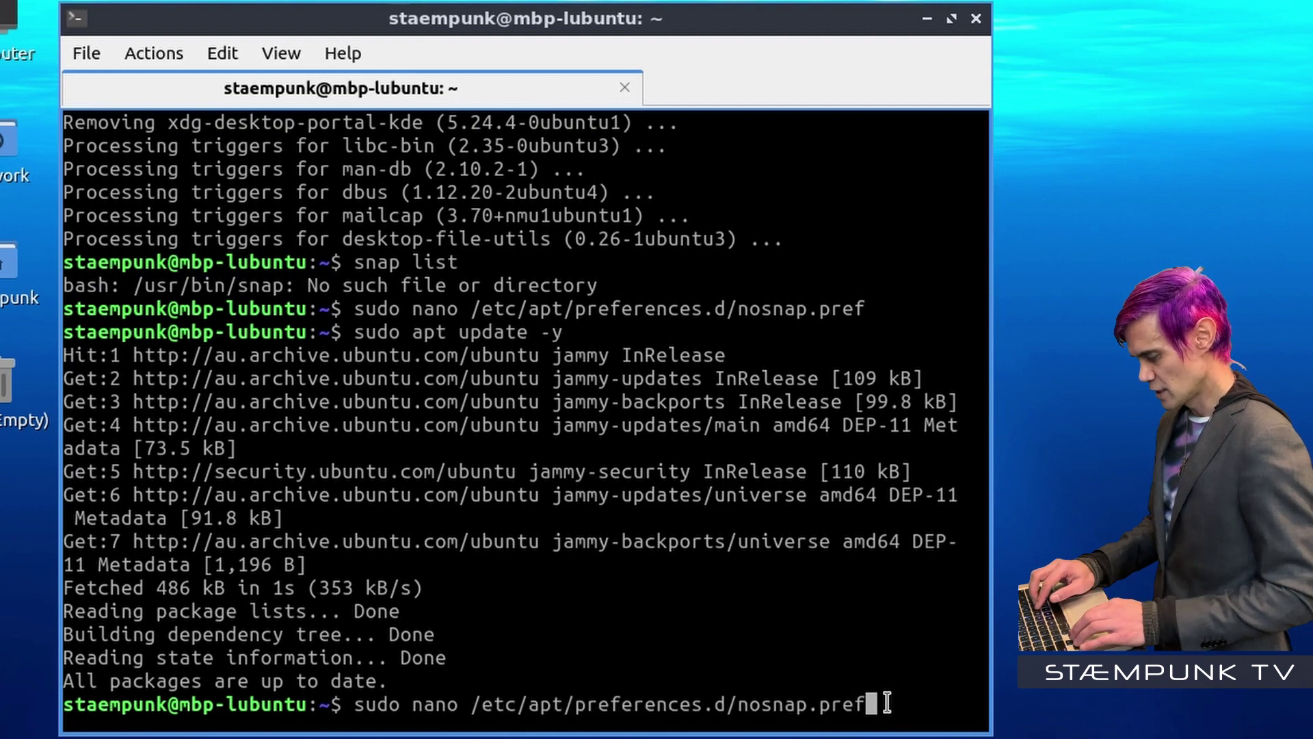
key(Left)
key(Left)
key(Left)
key(Left)
key(Left)
key(Left)
key(Left)
key(Left)
key(Left)
key(Left)
key(Left)
key(Left)
key(Left)
key(Left)
key(Left)
key(Left)
key(Left)
key(Left)
key(Left)
key(Left)
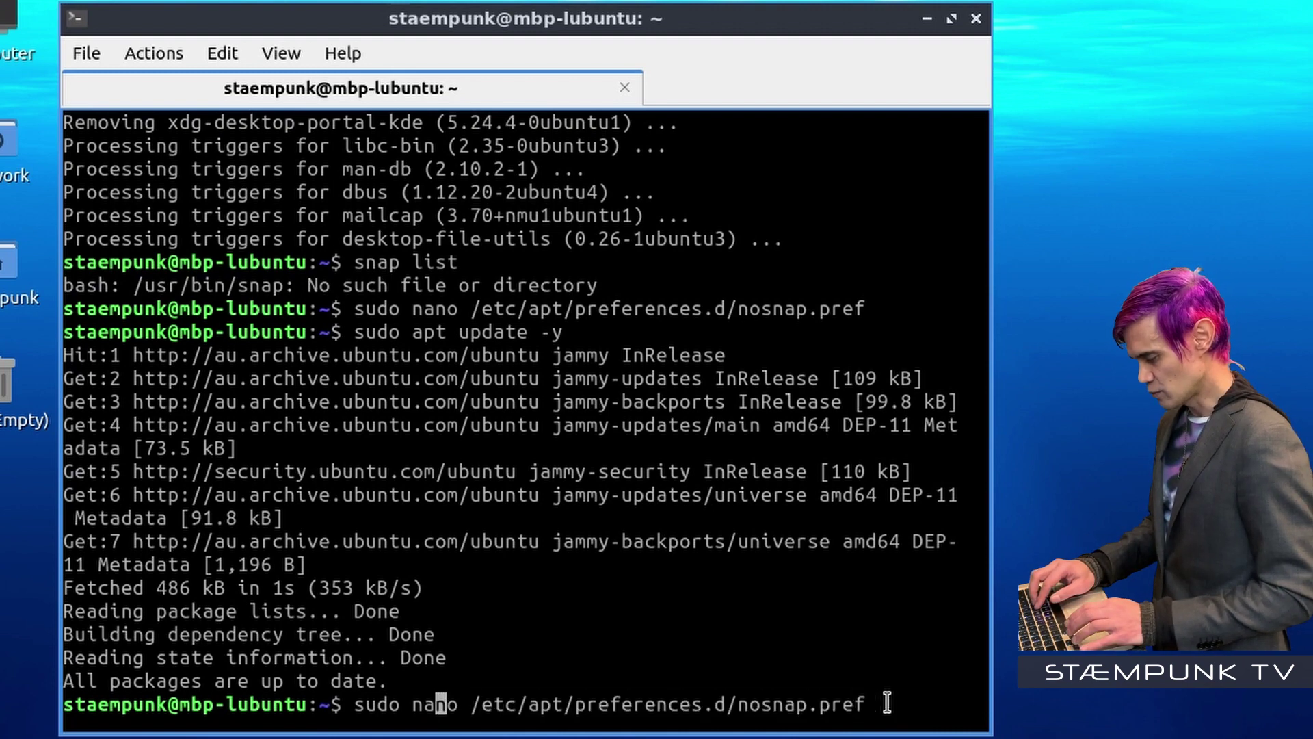
key(Right)
key(Right)
key(BackSpace)
key(BackSpace)
key(BackSpace)
key(BackSpace)
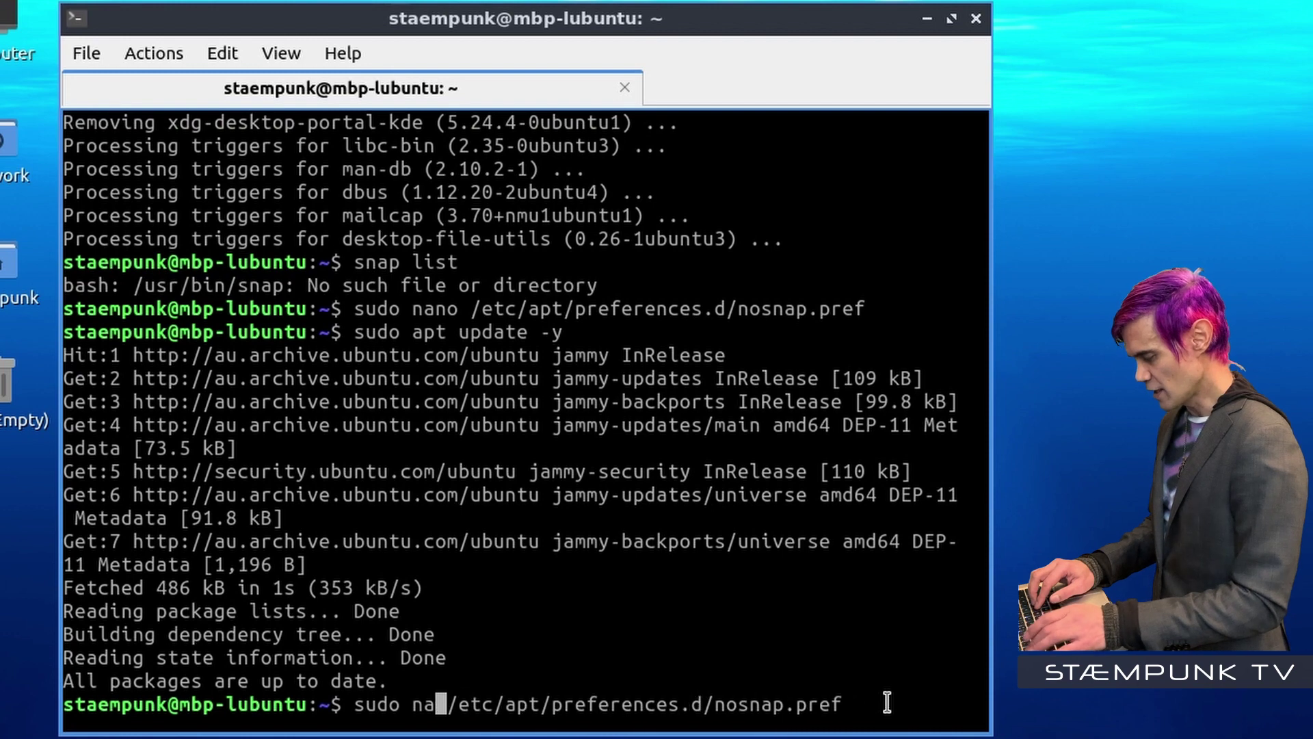
text(rm)
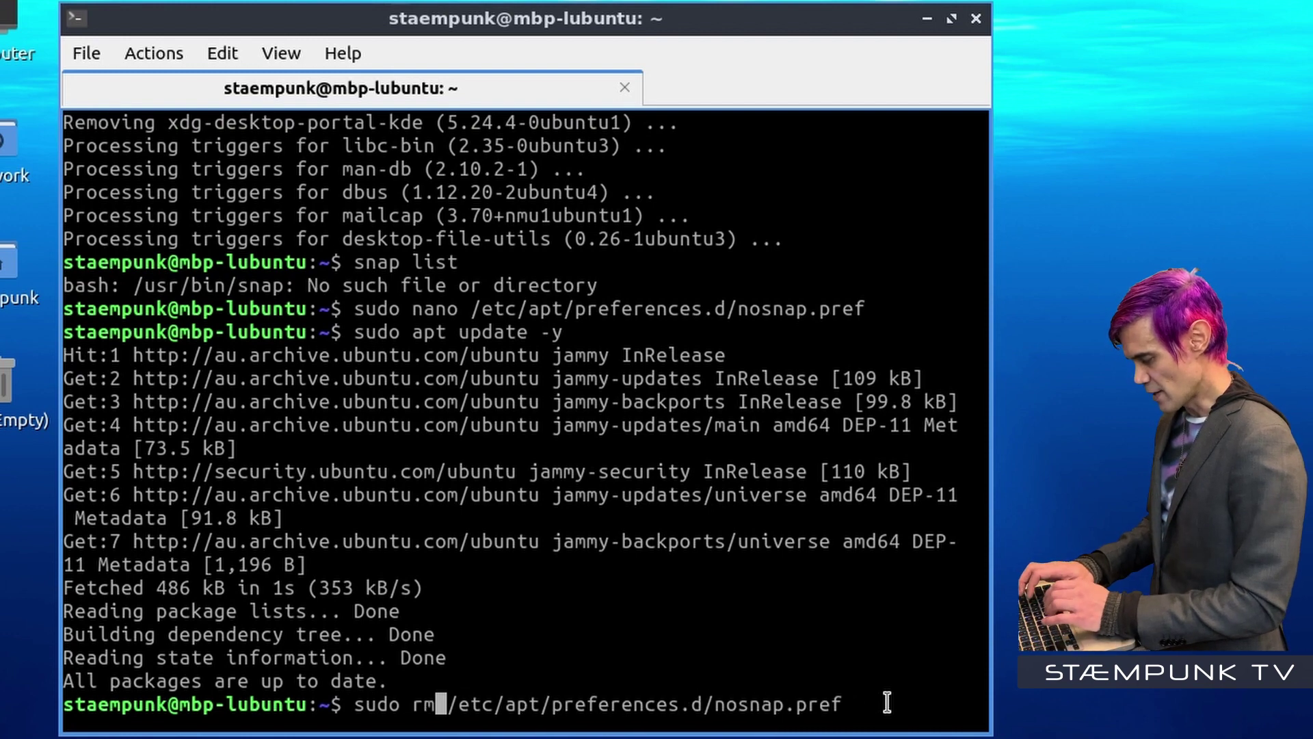
key(Right)
key(Right)
key(Right)
key(Right)
key(Right)
key(Right)
key(Right)
key(Right)
key(Right)
key(Right)
key(Right)
key(Right)
key(Right)
key(Right)
key(Right)
key(Right)
key(Right)
key(Right)
key(Right)
key(Right)
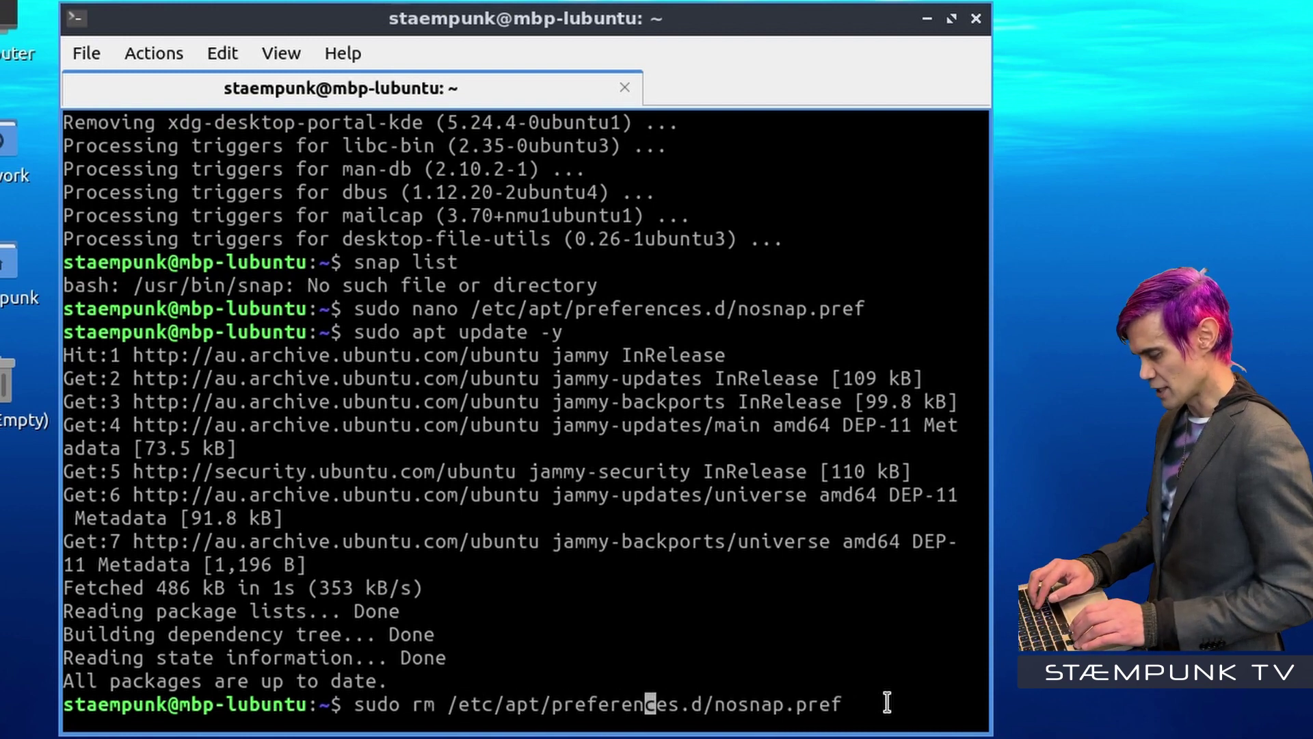
key(Right)
key(Right)
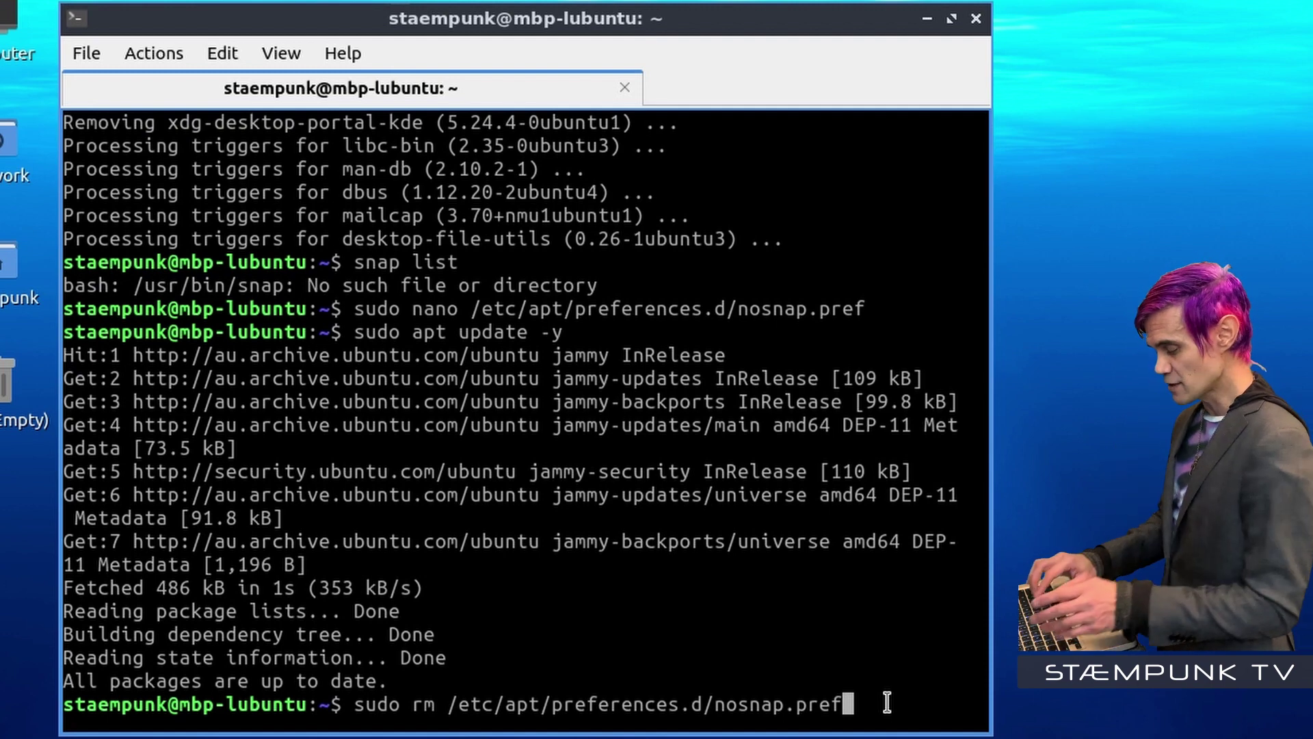
Step: Clear the unexecuted rm command from the prompt and close the terminal session with exit
key(BackSpace)
key(BackSpace)
key(BackSpace)
key(BackSpace)
key(BackSpace)
key(BackSpace)
key(BackSpace)
key(BackSpace)
key(BackSpace)
key(BackSpace)
key(BackSpace)
key(BackSpace)
key(BackSpace)
key(BackSpace)
key(BackSpace)
key(BackSpace)
key(BackSpace)
key(BackSpace)
key(BackSpace)
key(BackSpace)
key(BackSpace)
key(BackSpace)
key(BackSpace)
key(BackSpace)
key(BackSpace)
key(BackSpace)
key(BackSpace)
key(BackSpace)
key(BackSpace)
key(BackSpace)
key(BackSpace)
key(BackSpace)
key(BackSpace)
key(BackSpace)
key(BackSpace)
key(BackSpace)
key(BackSpace)
key(BackSpace)
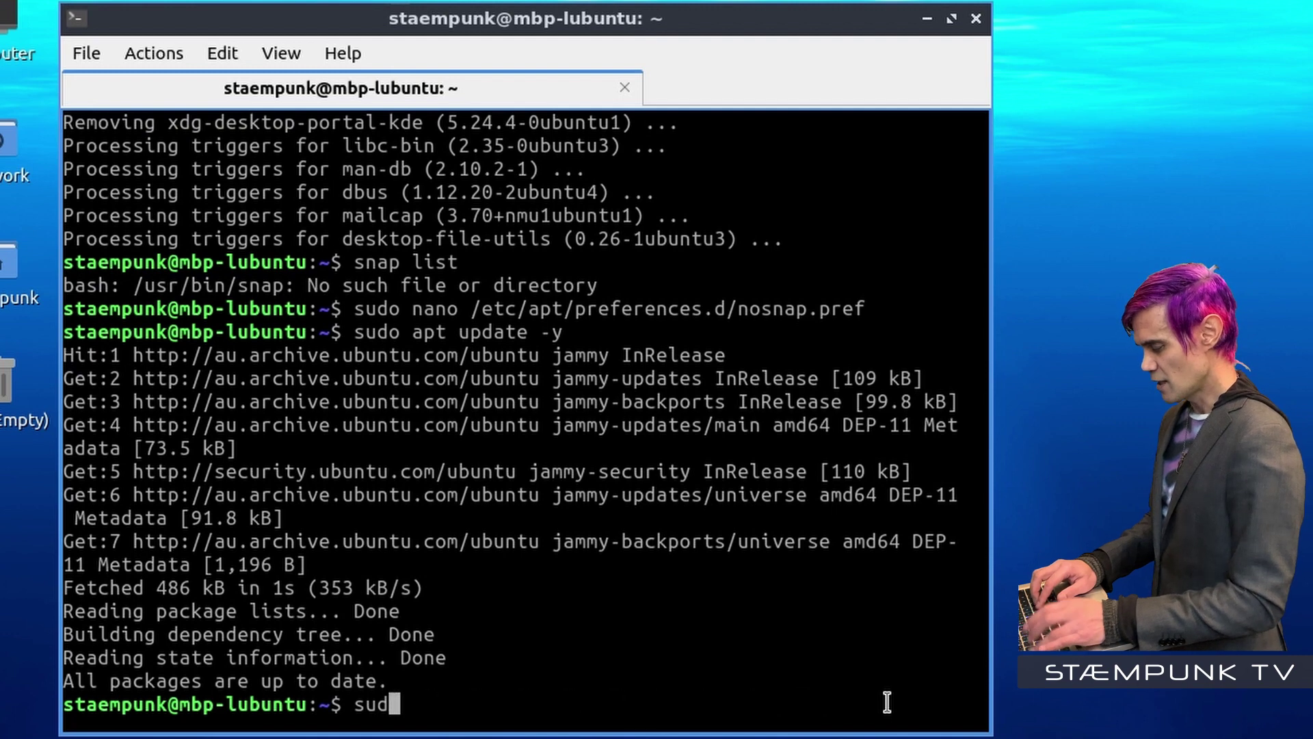
text(exit)
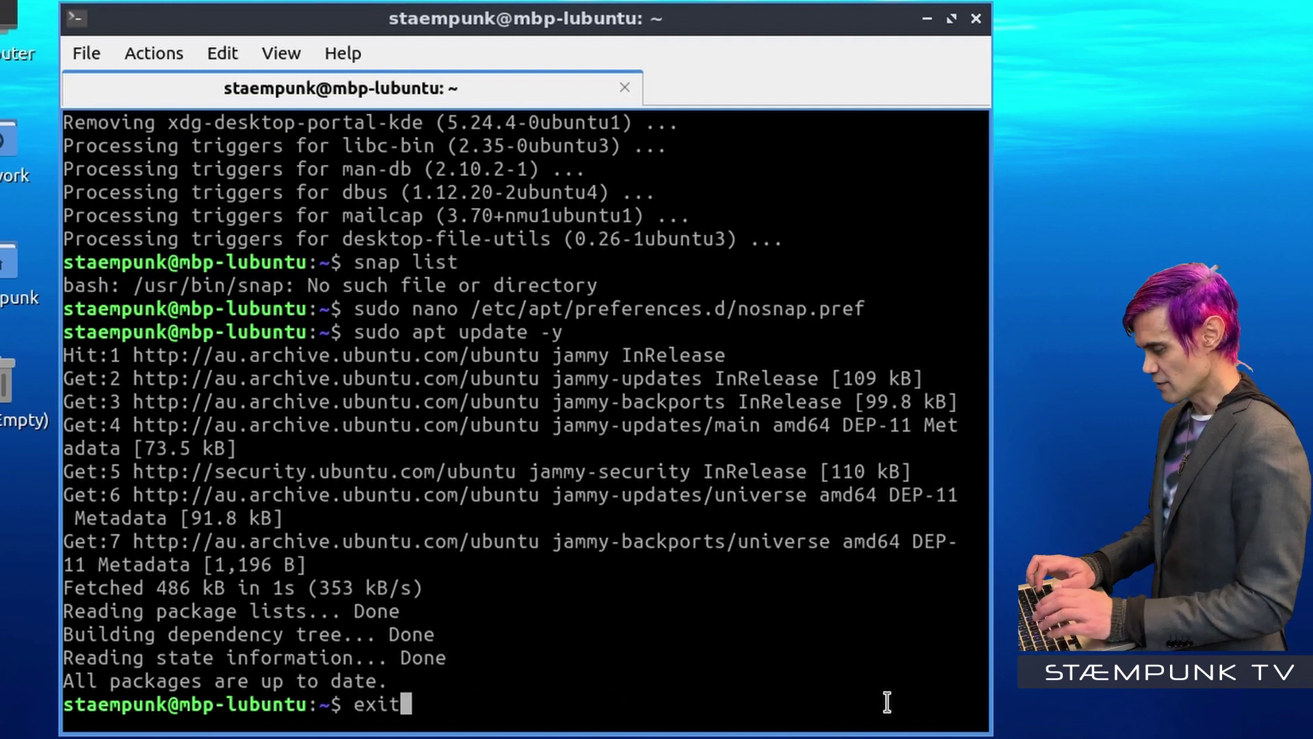
key(Return)
key(Return)
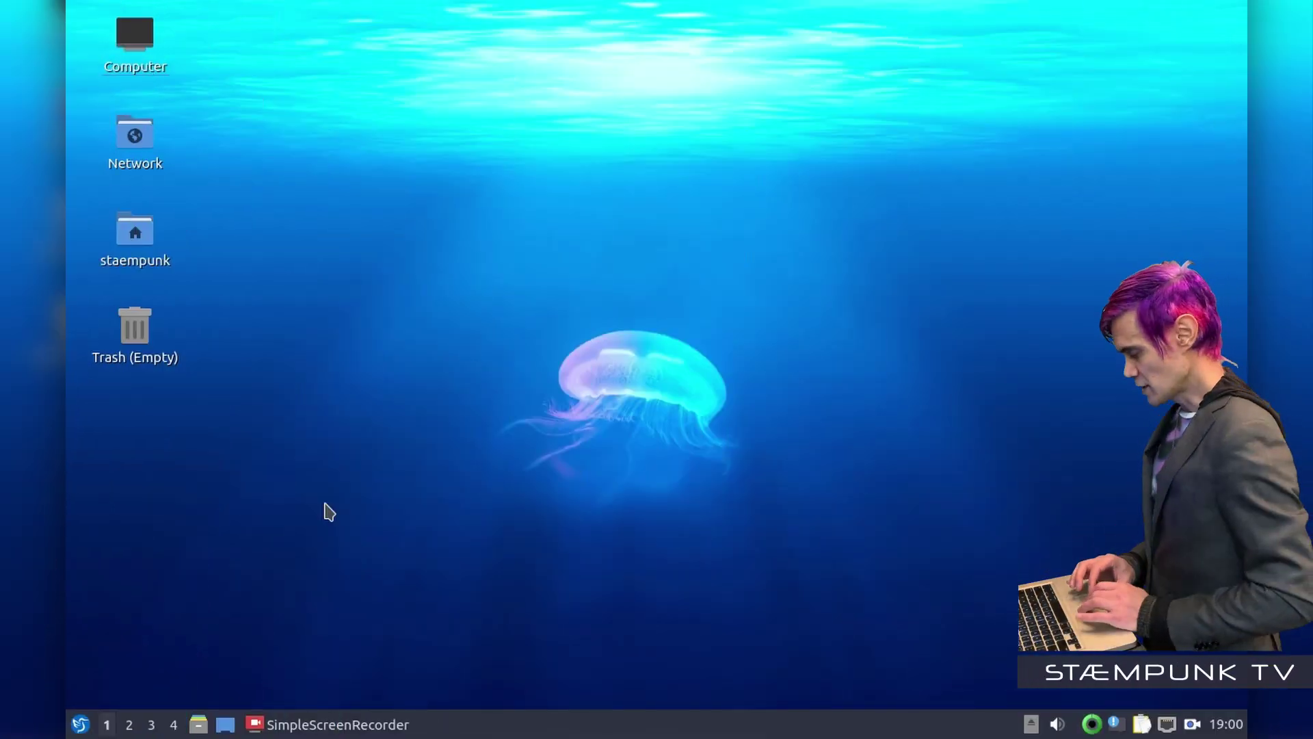
Step: Check which applications are listed in the Internet category of the application launcher, and close the launcher
click(80, 723)
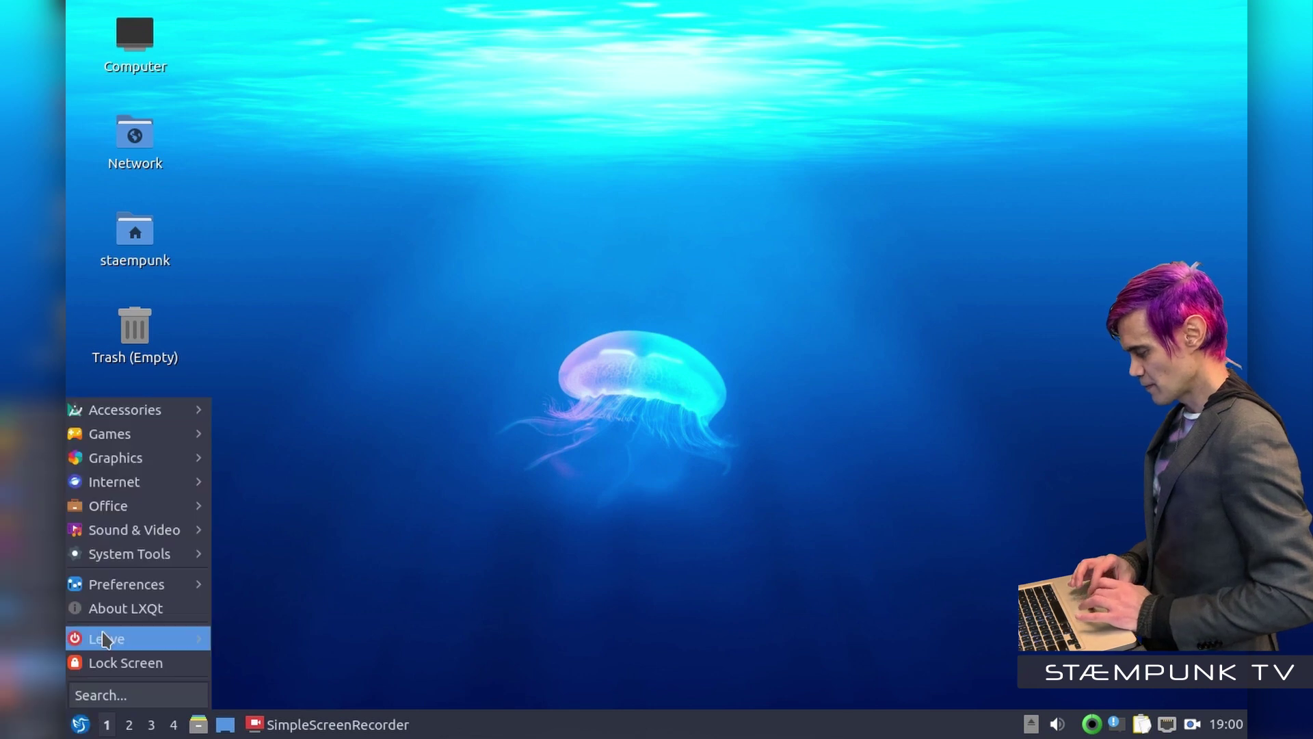
mouse_move(145, 495)
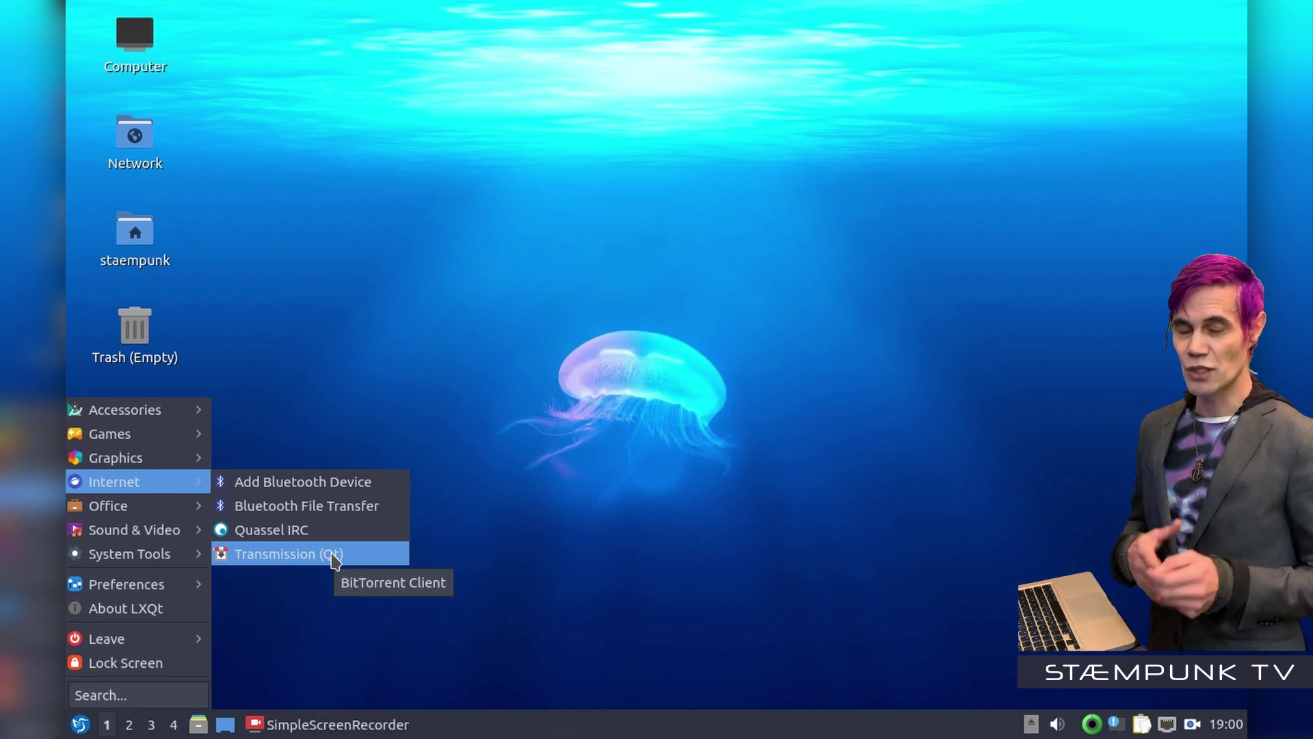
click(506, 418)
Step: Open a new terminal and run sudo add-apt-repository ppa:mozillateam/ppa
key(ctrl+alt+t)
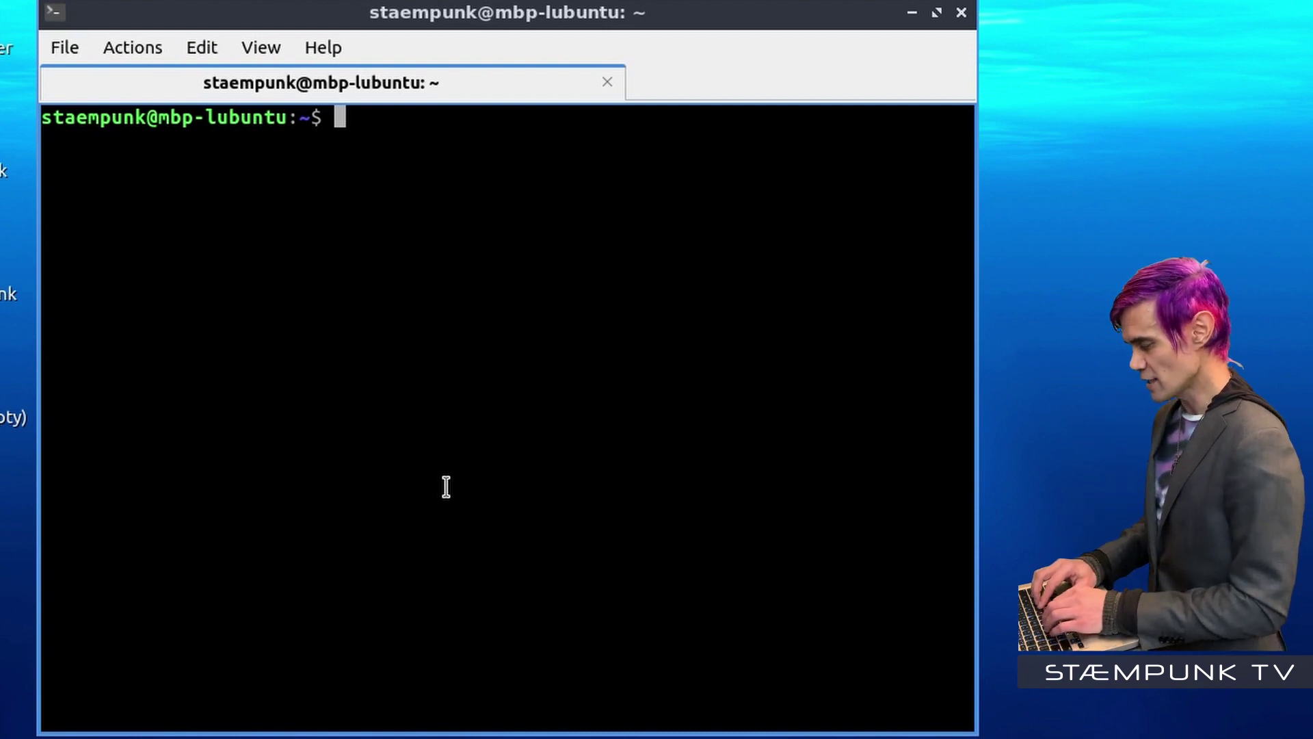
text(sudo )
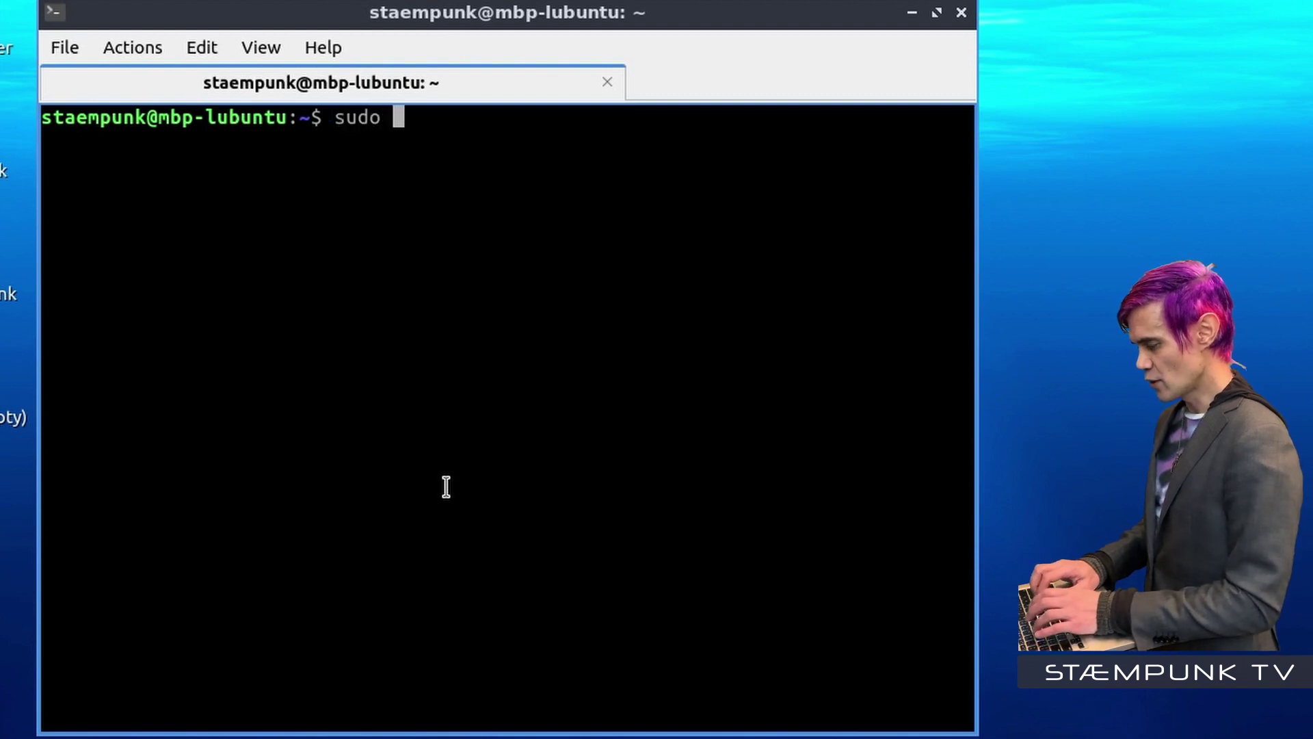
text(add-)
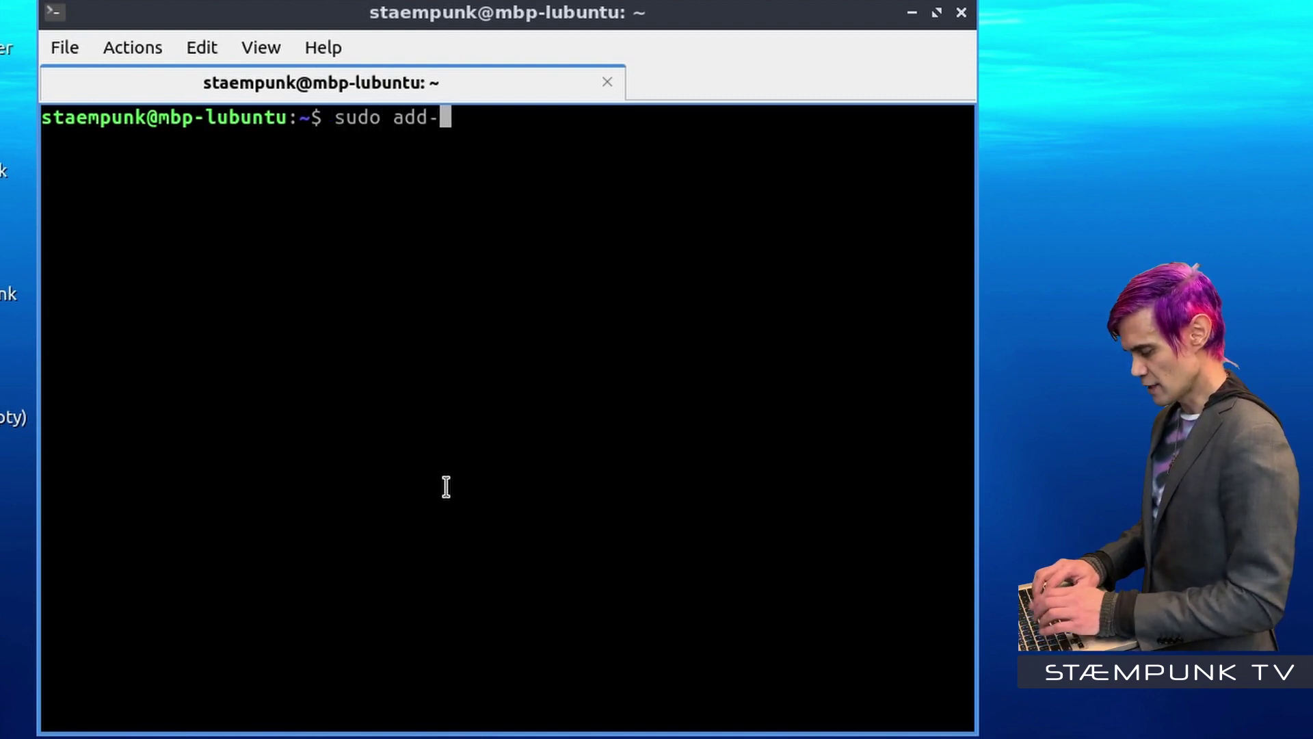
text(apt-)
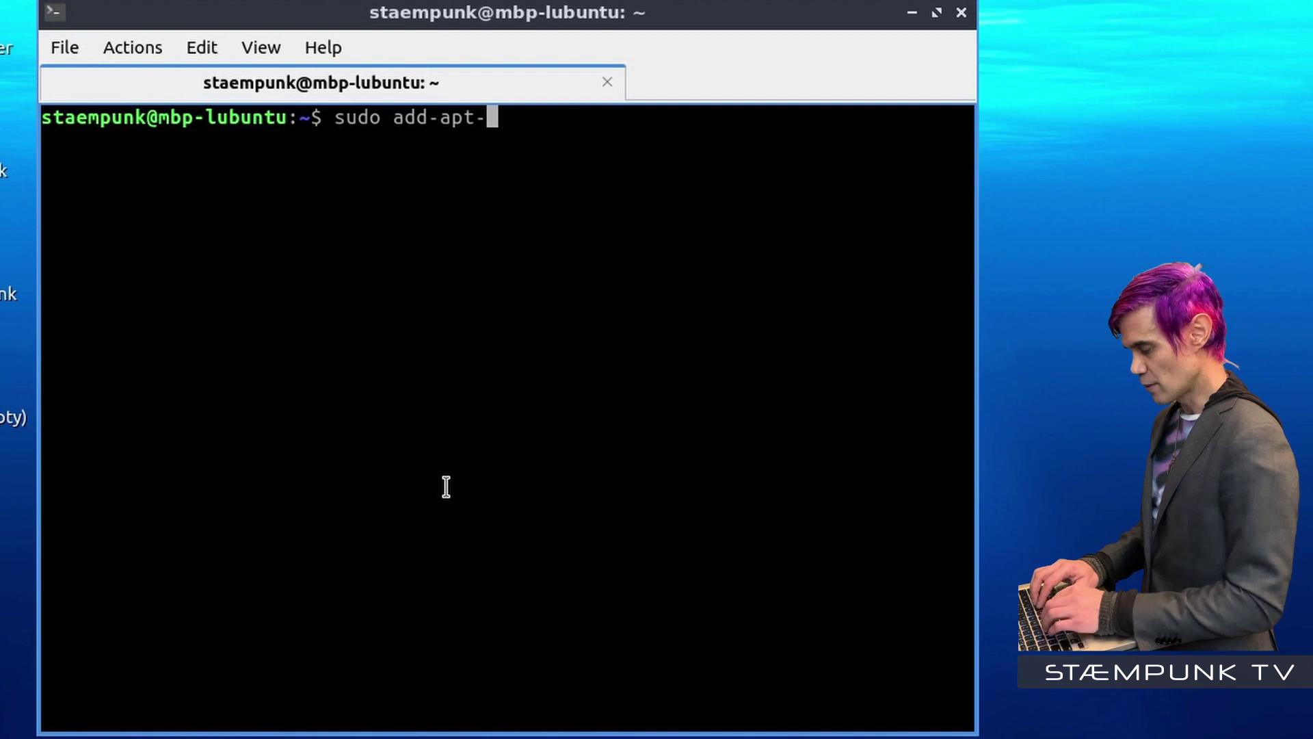
text(repositor)
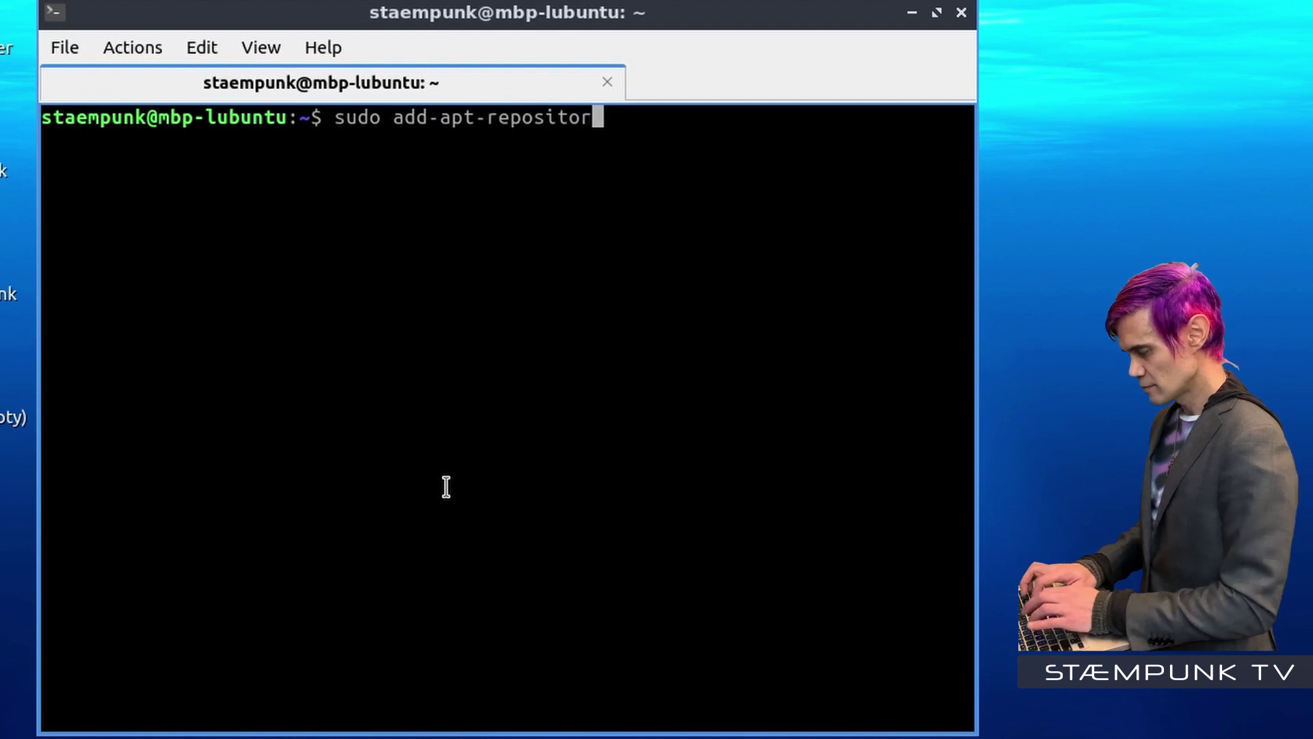
text(y)
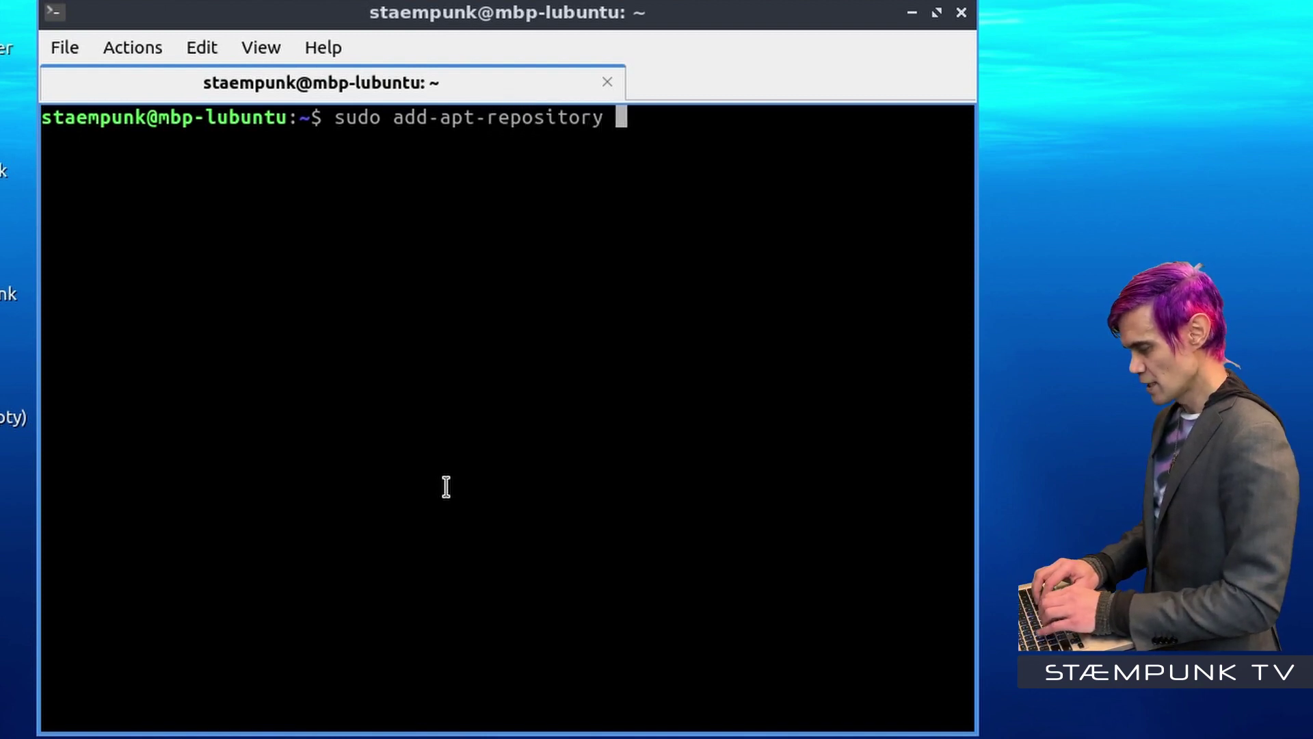
text( ppa:)
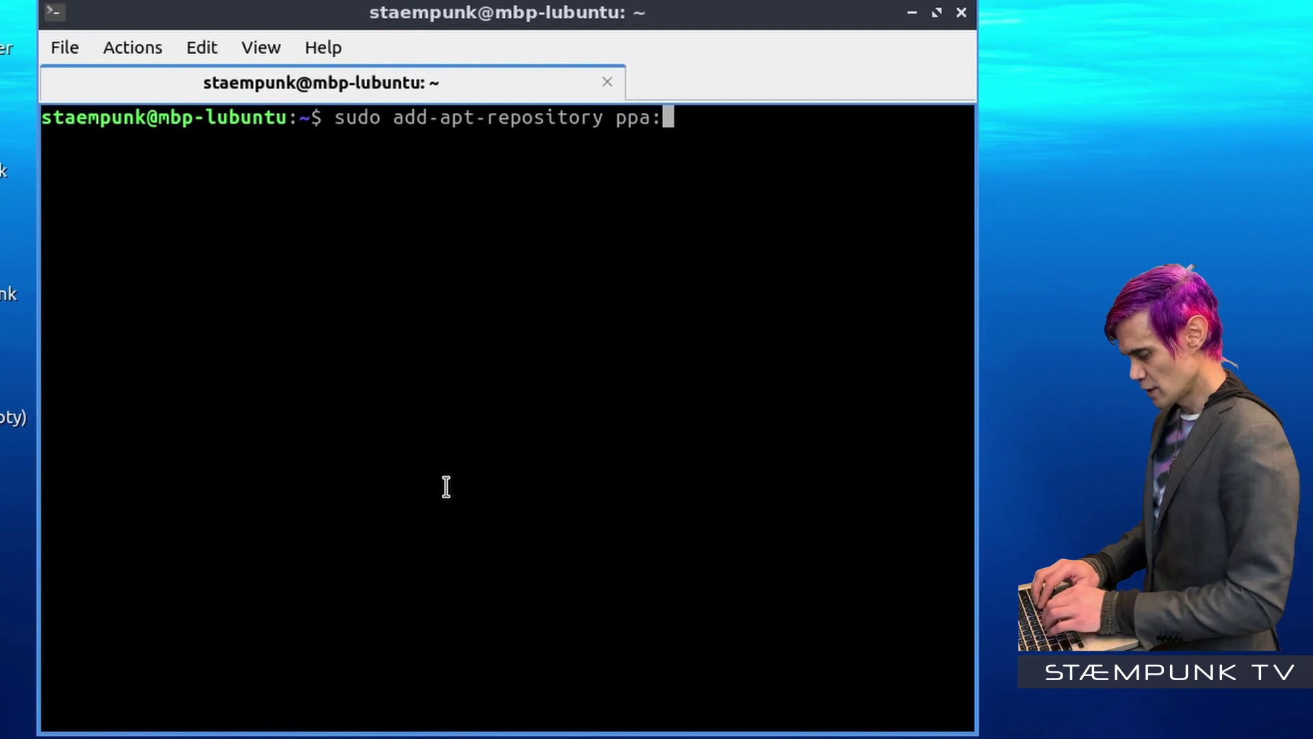
text(mozilla)
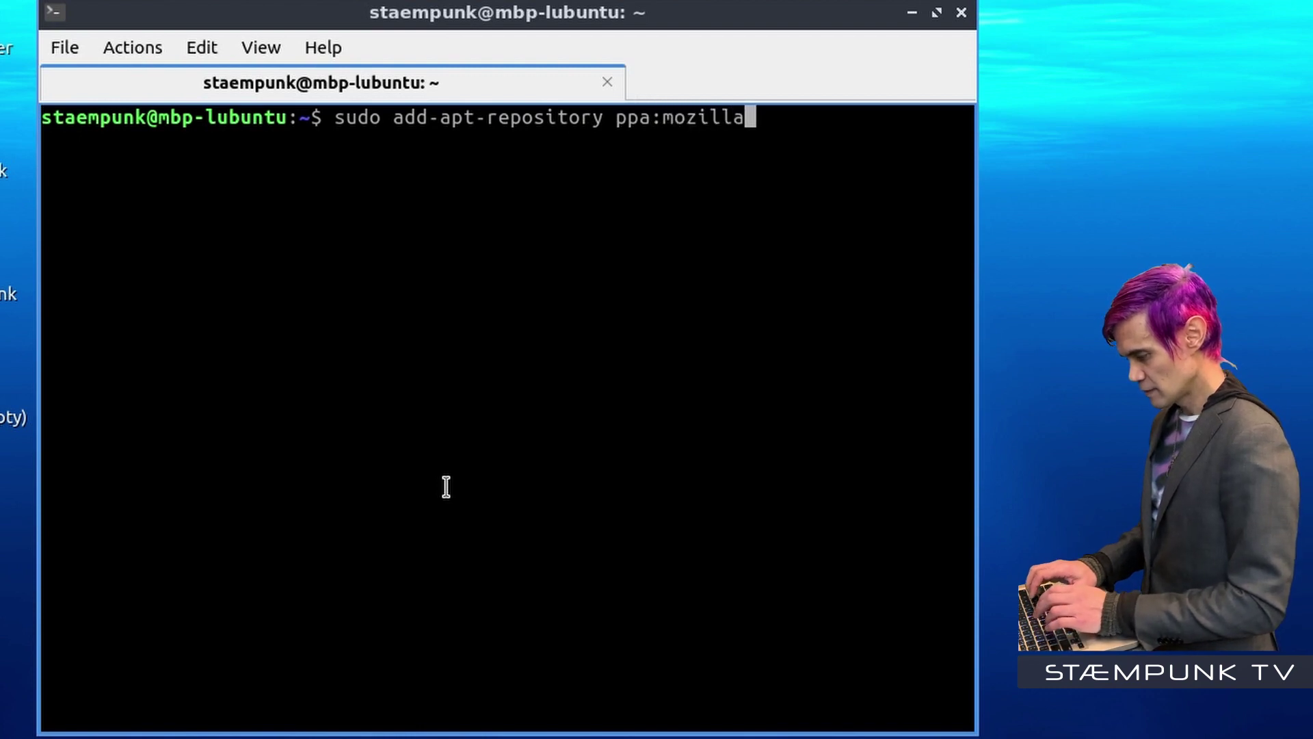
text(team/)
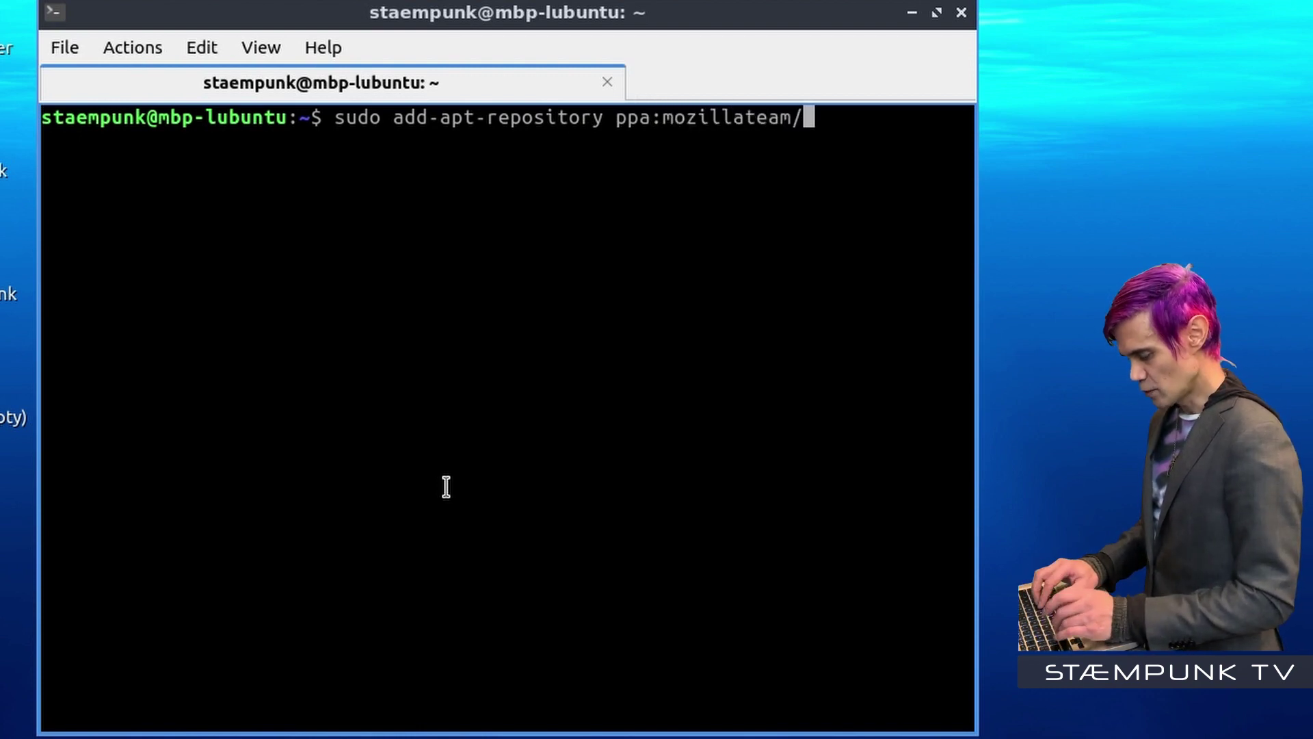
text(ppa)
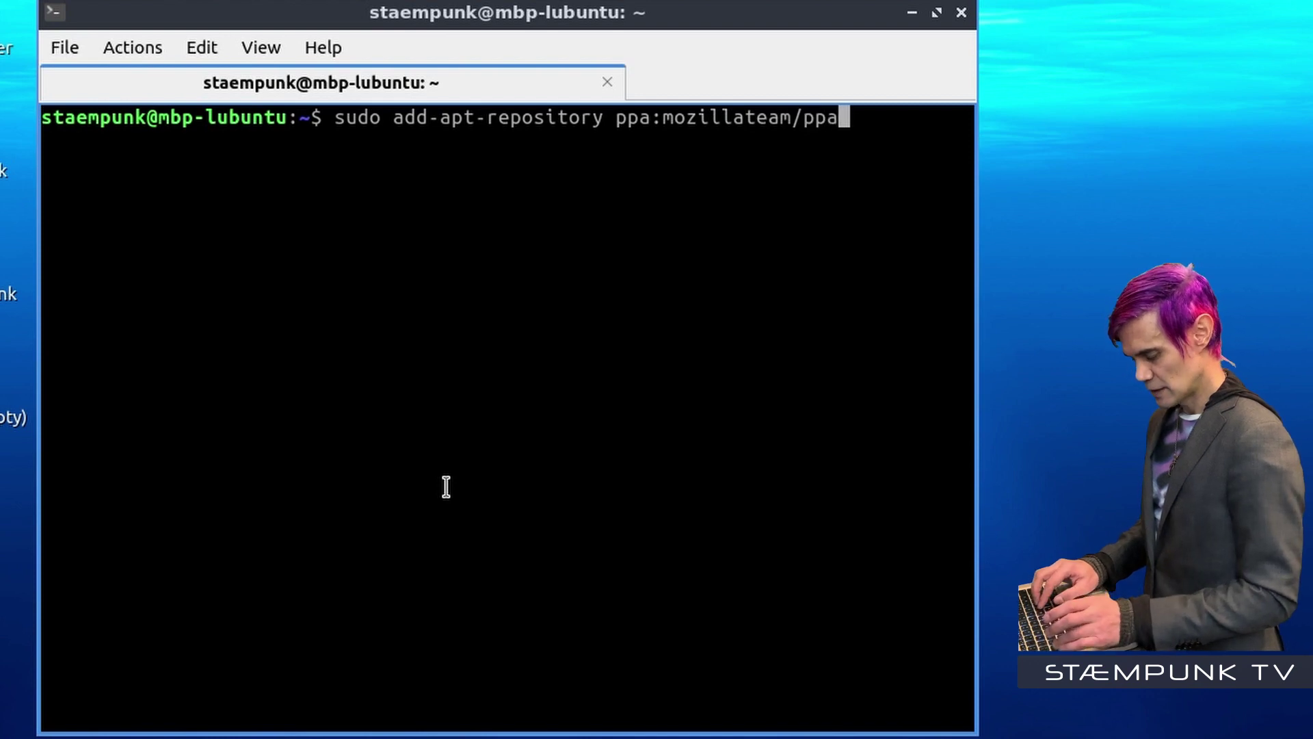
key(Return)
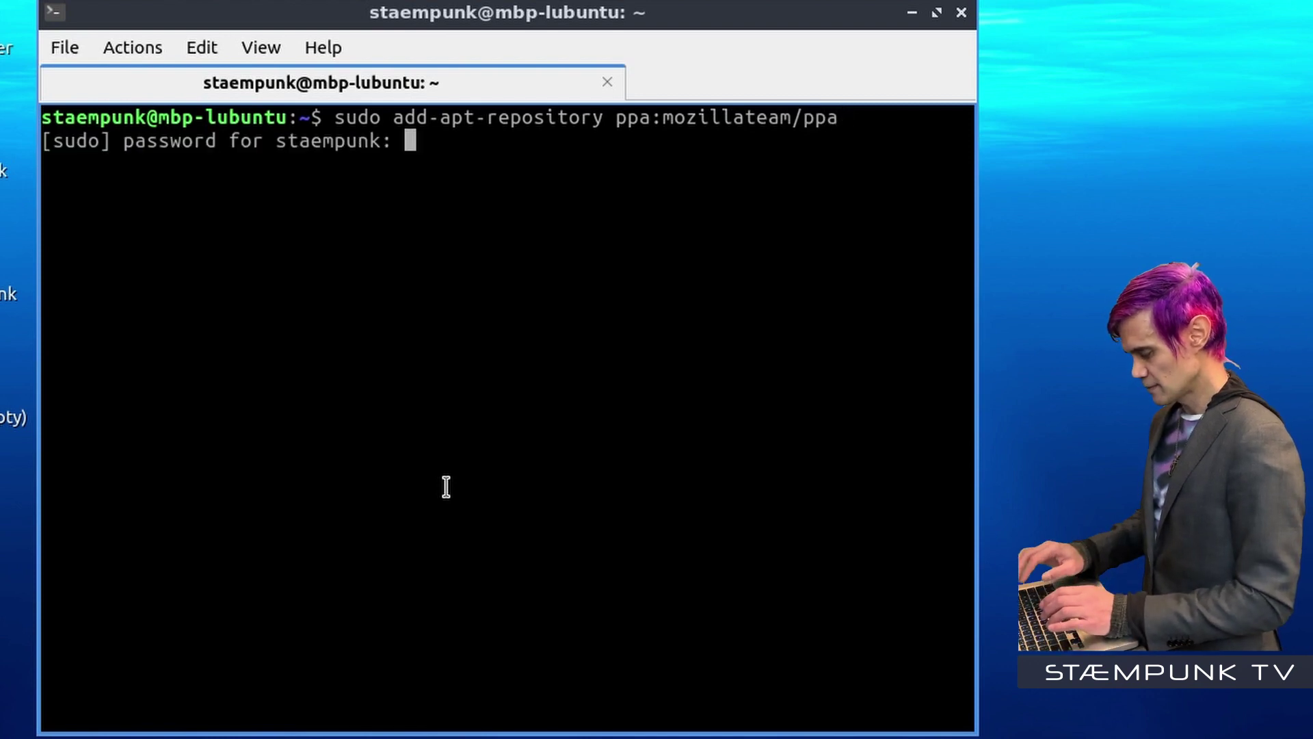
Step: Enter the sudo account password and confirm adding the Mozilla Team repository
text(********)
key(Return)
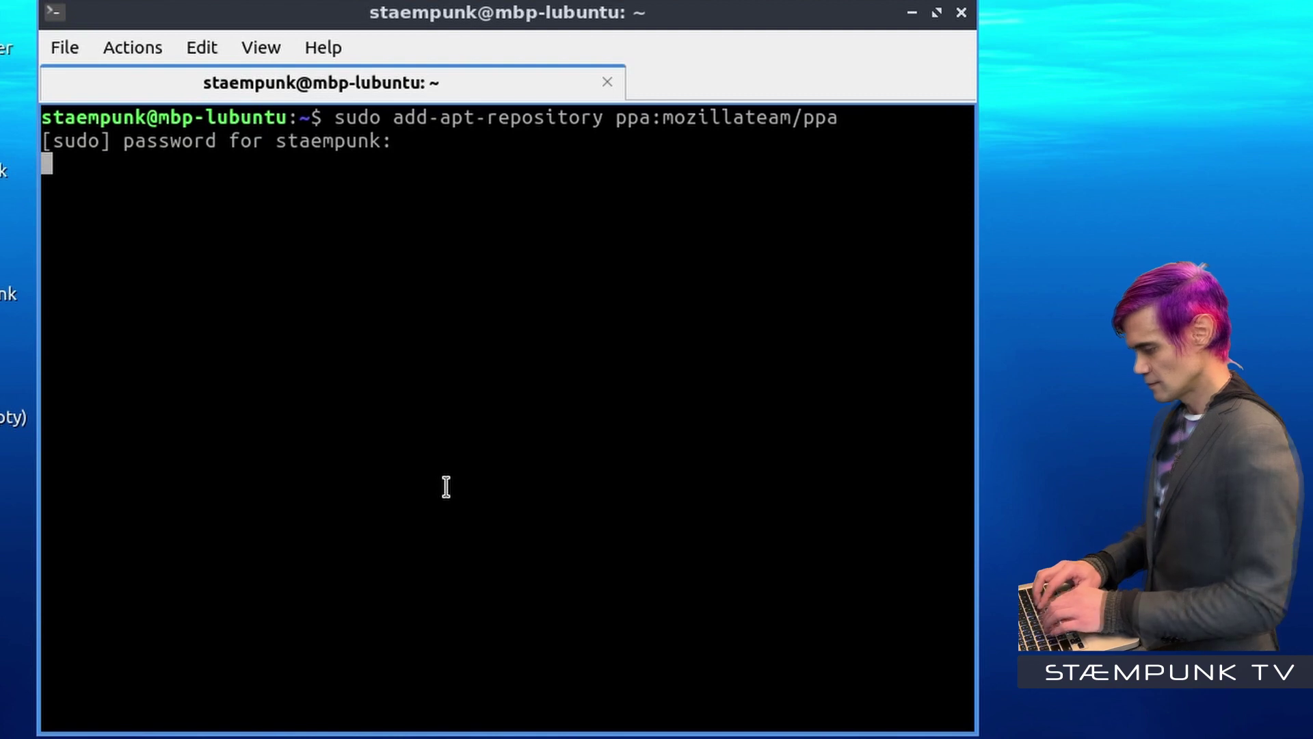
key(Return)
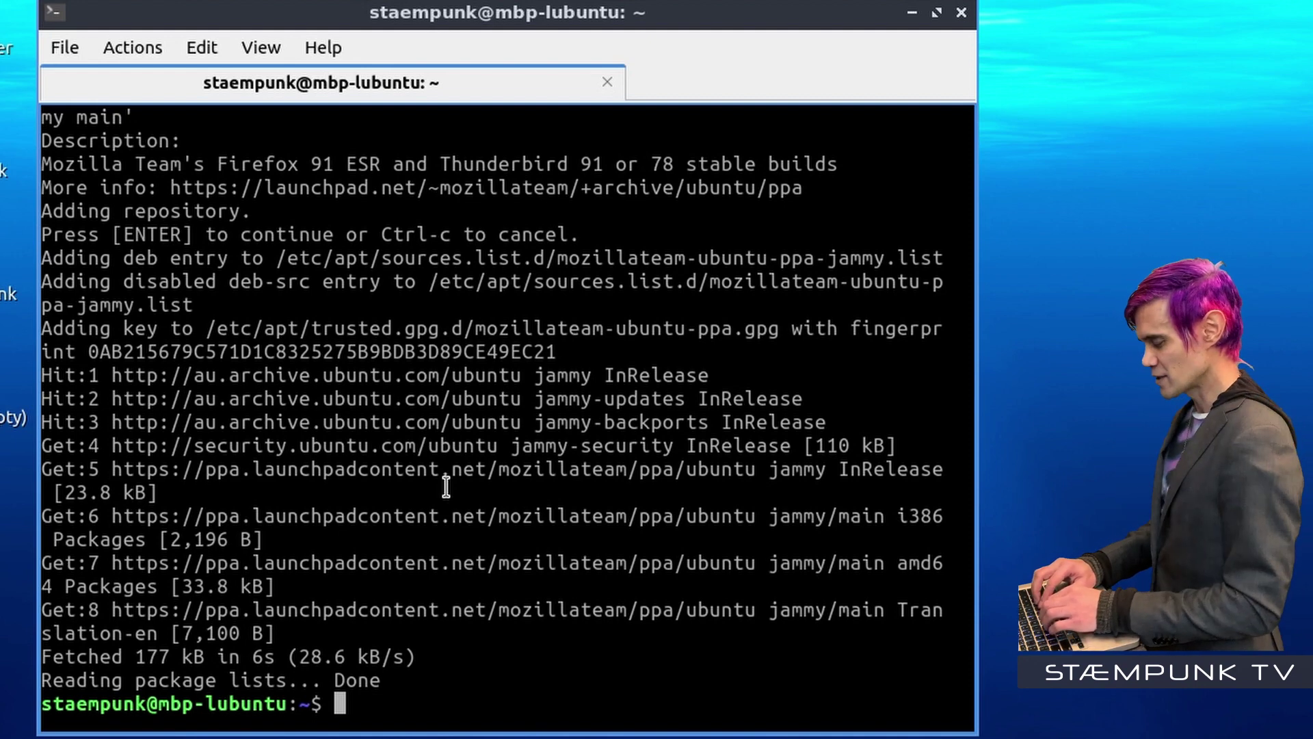
Step: Install Firefox from the Mozilla Team PPA with sudo apt install -t 'o=LP-PPA-mozillateam' firefox, accepting the package installation
text(sud)
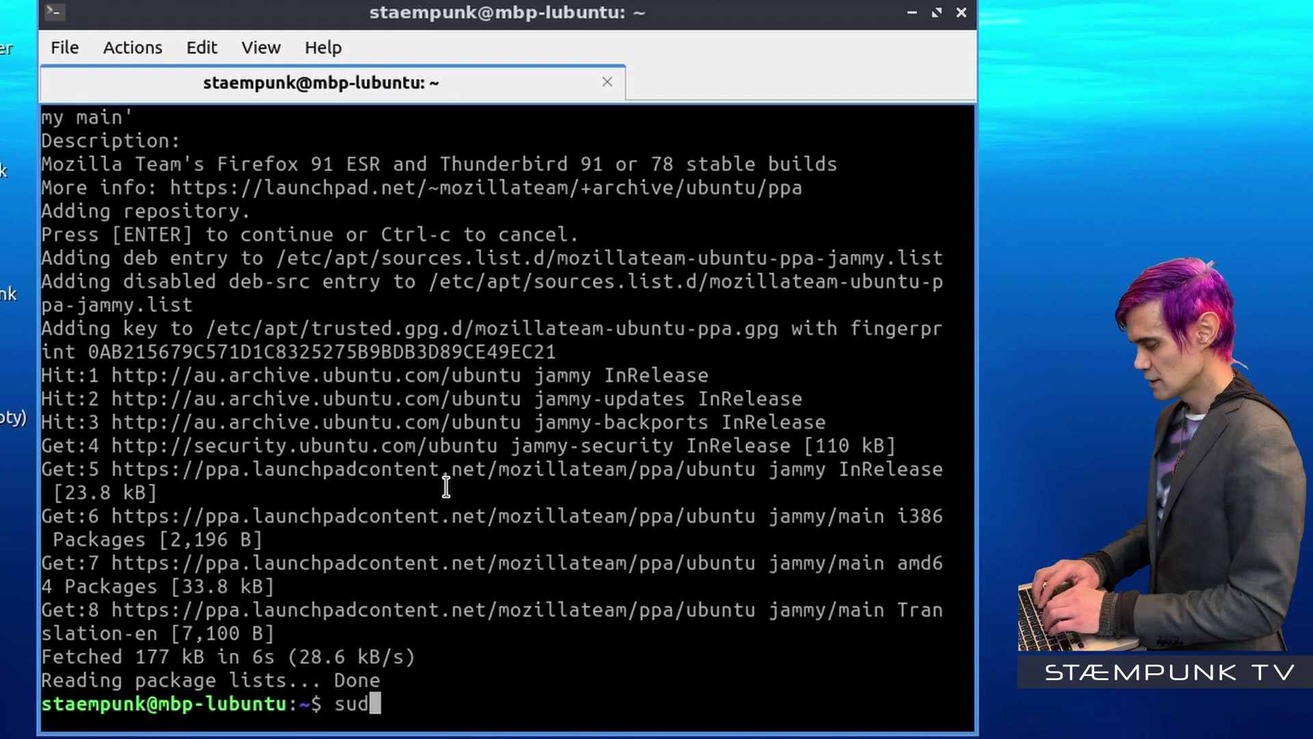
text(o apt install -t)
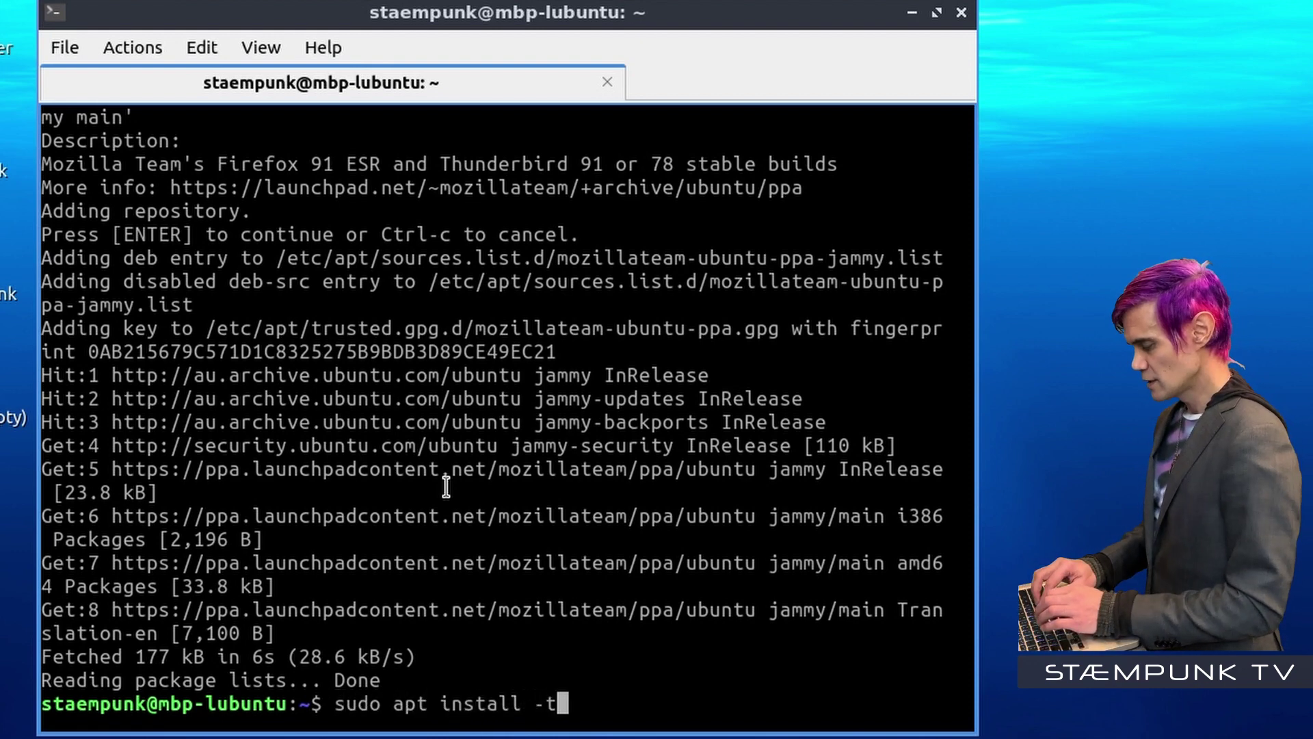
text( ')
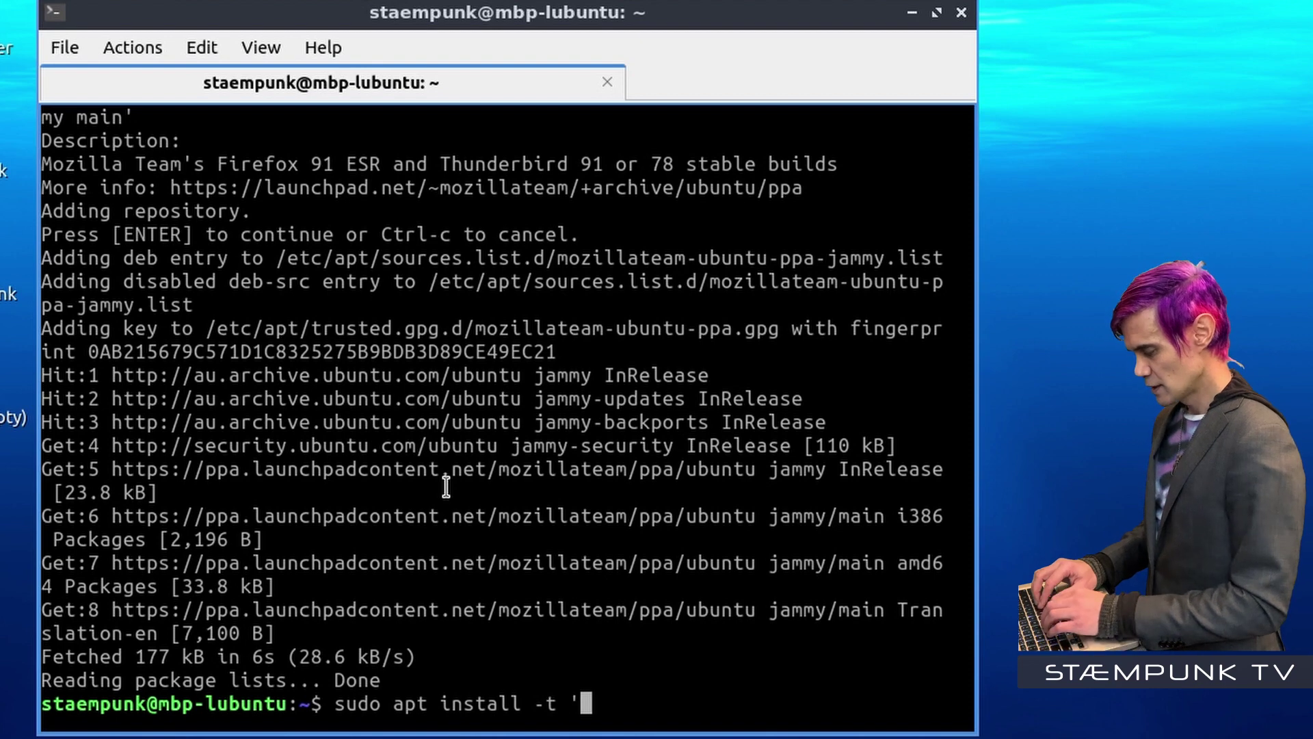
text(o)
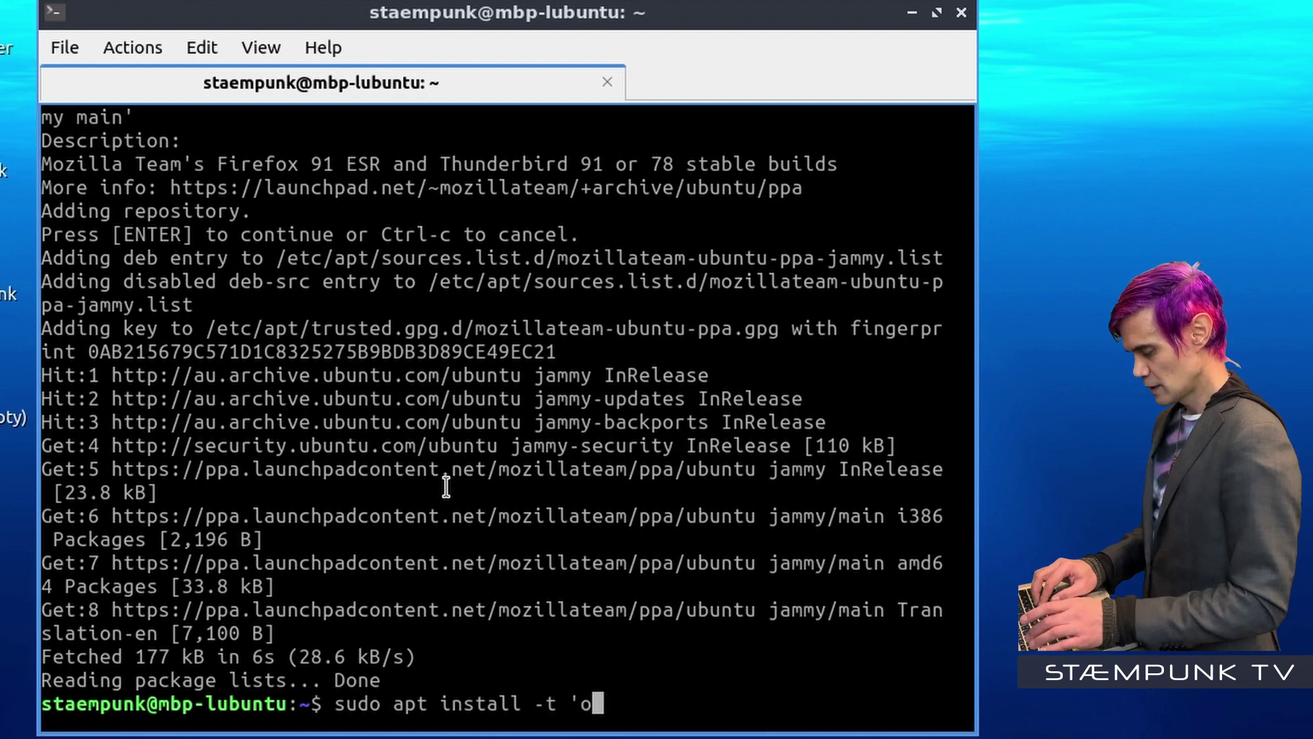
text(=LP)
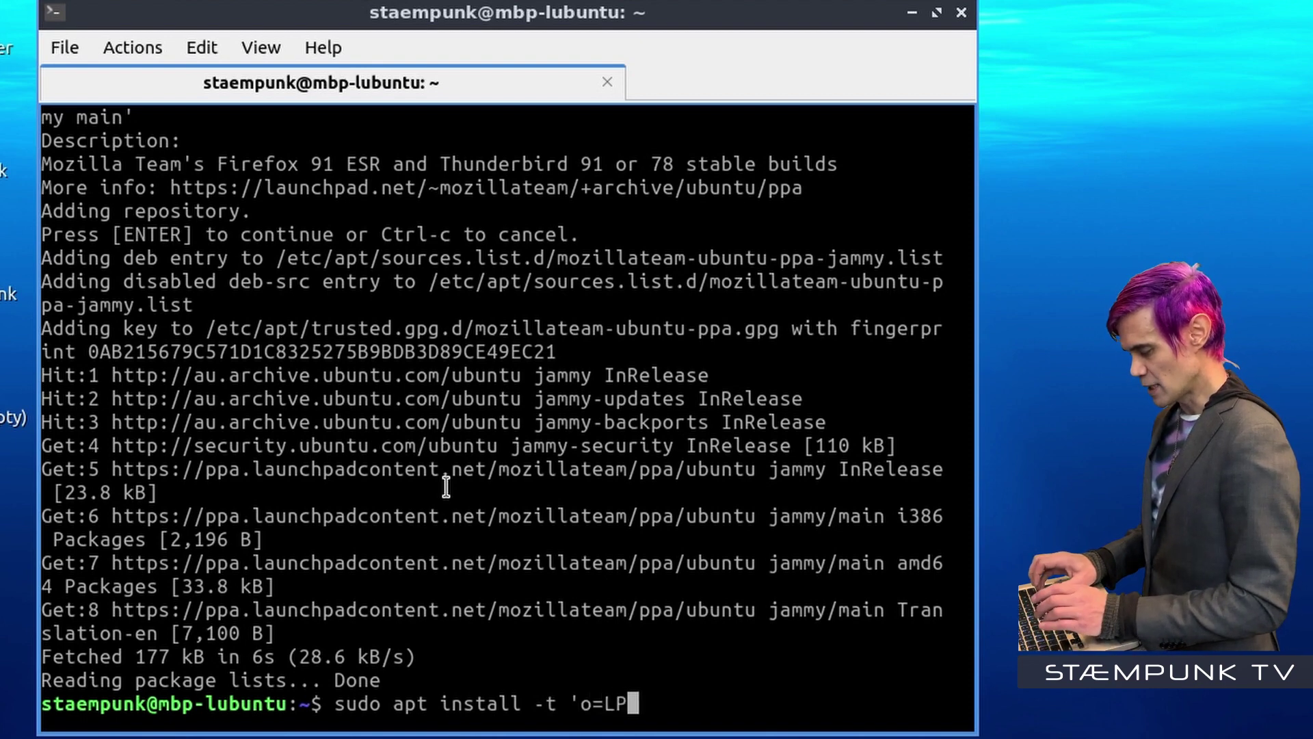
text(-)
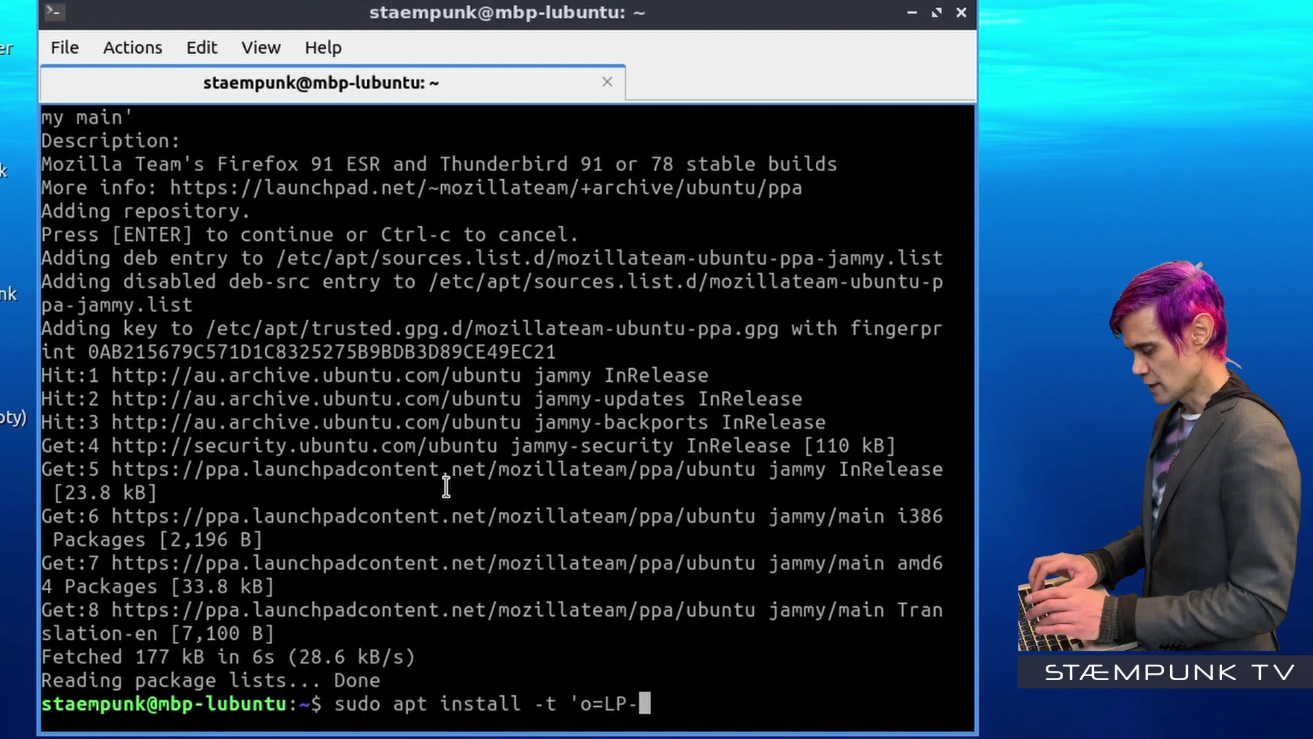
text(PPA)
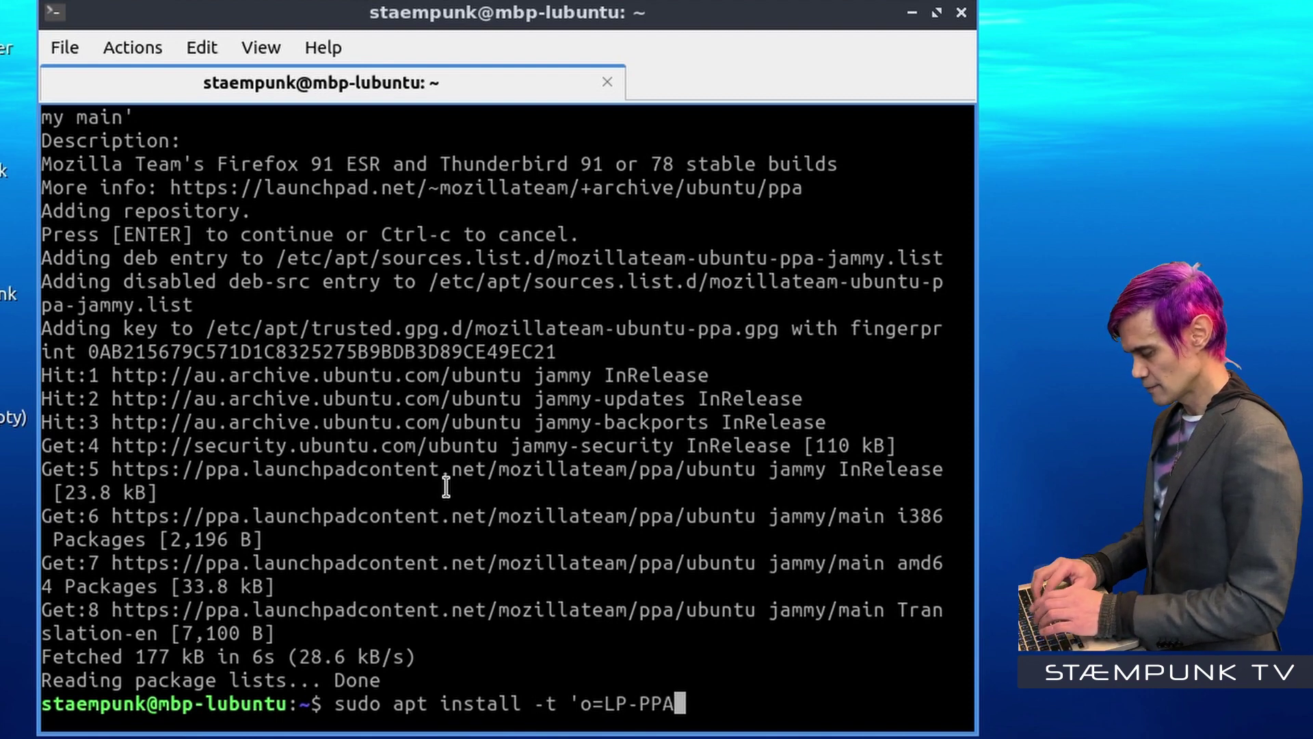
text(-)
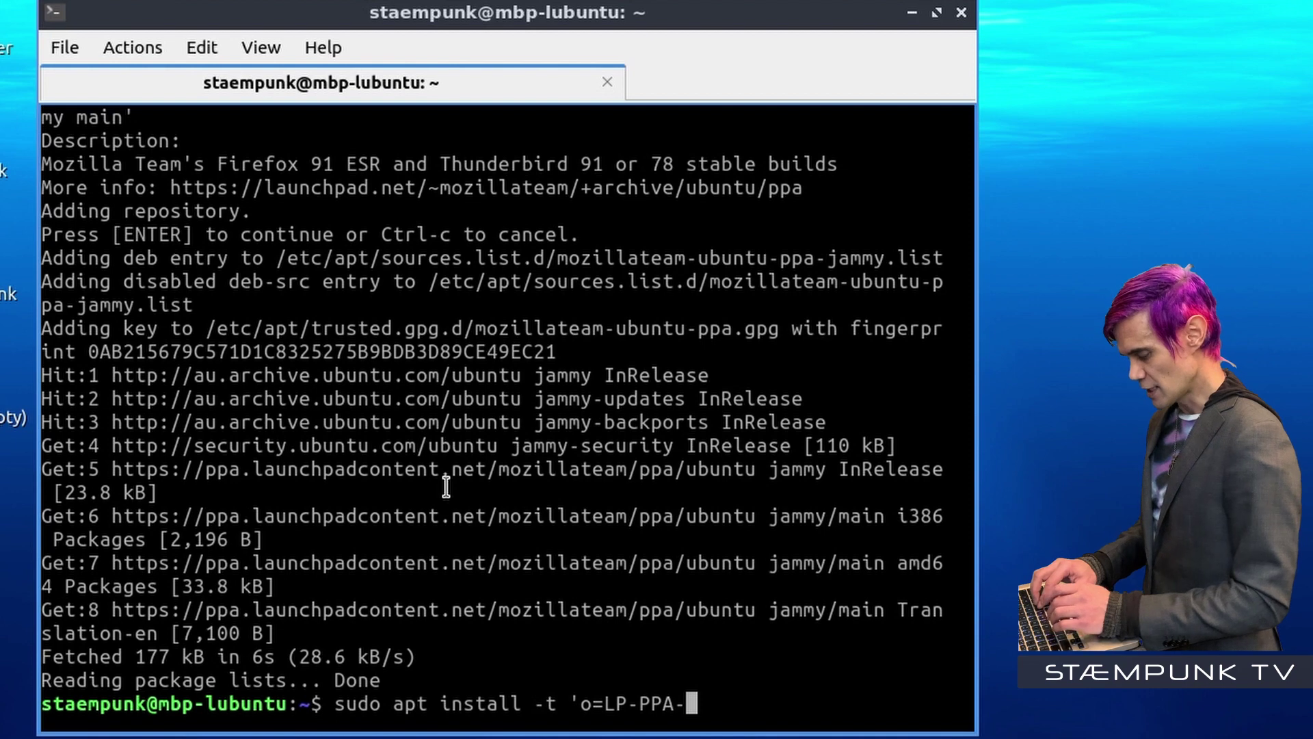
text(mo)
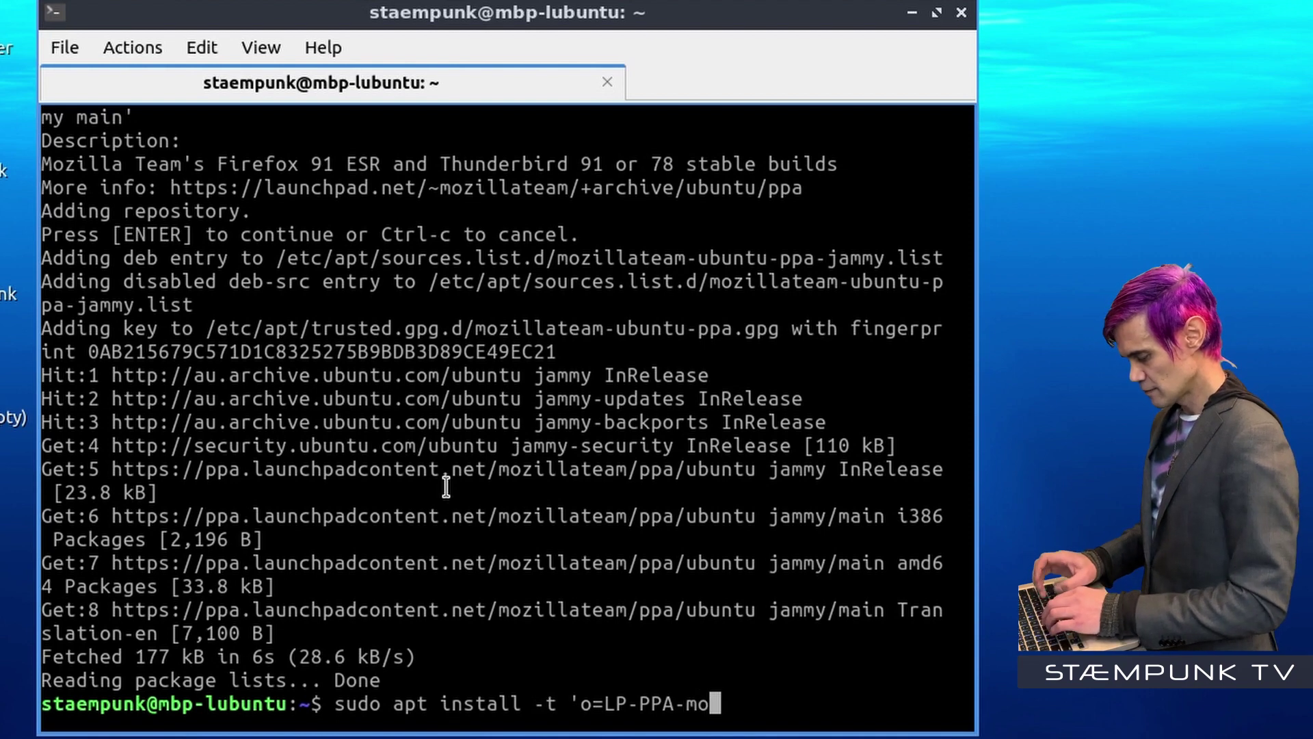
text(zillateam)
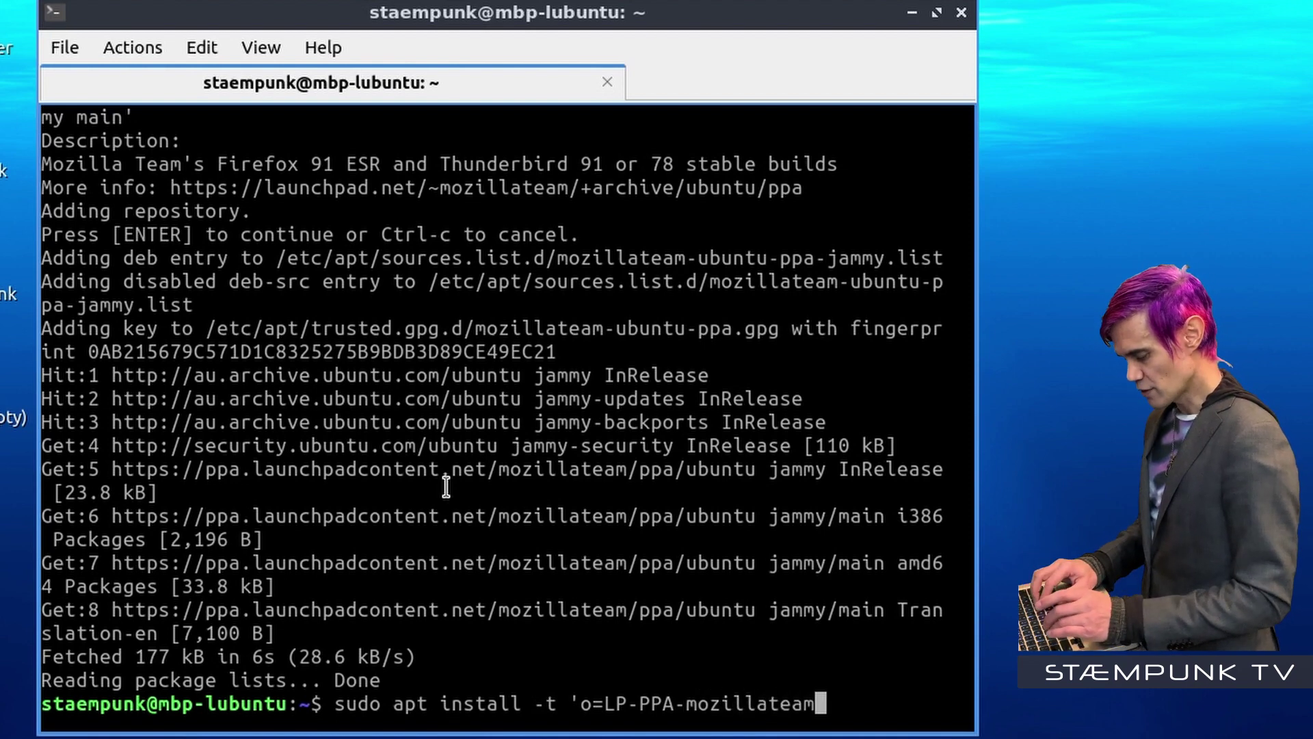
text(' )
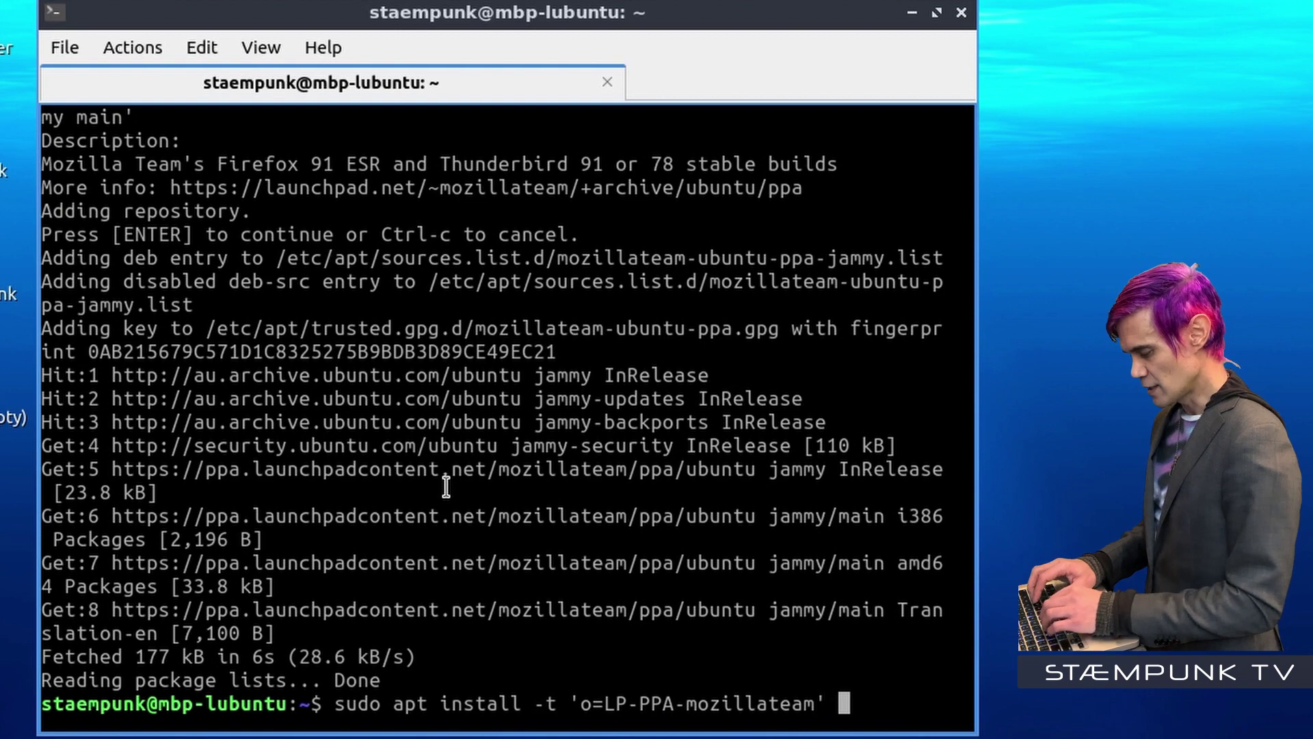
text(firefox)
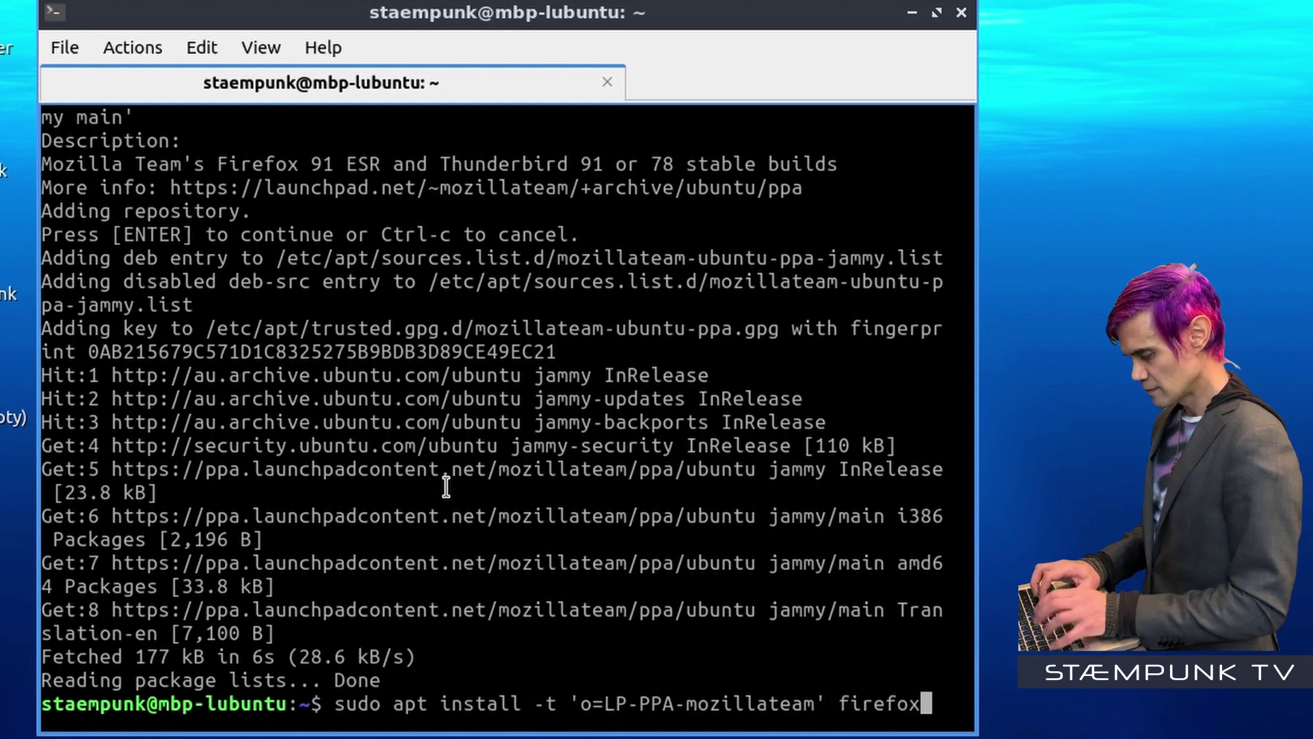
key(Return)
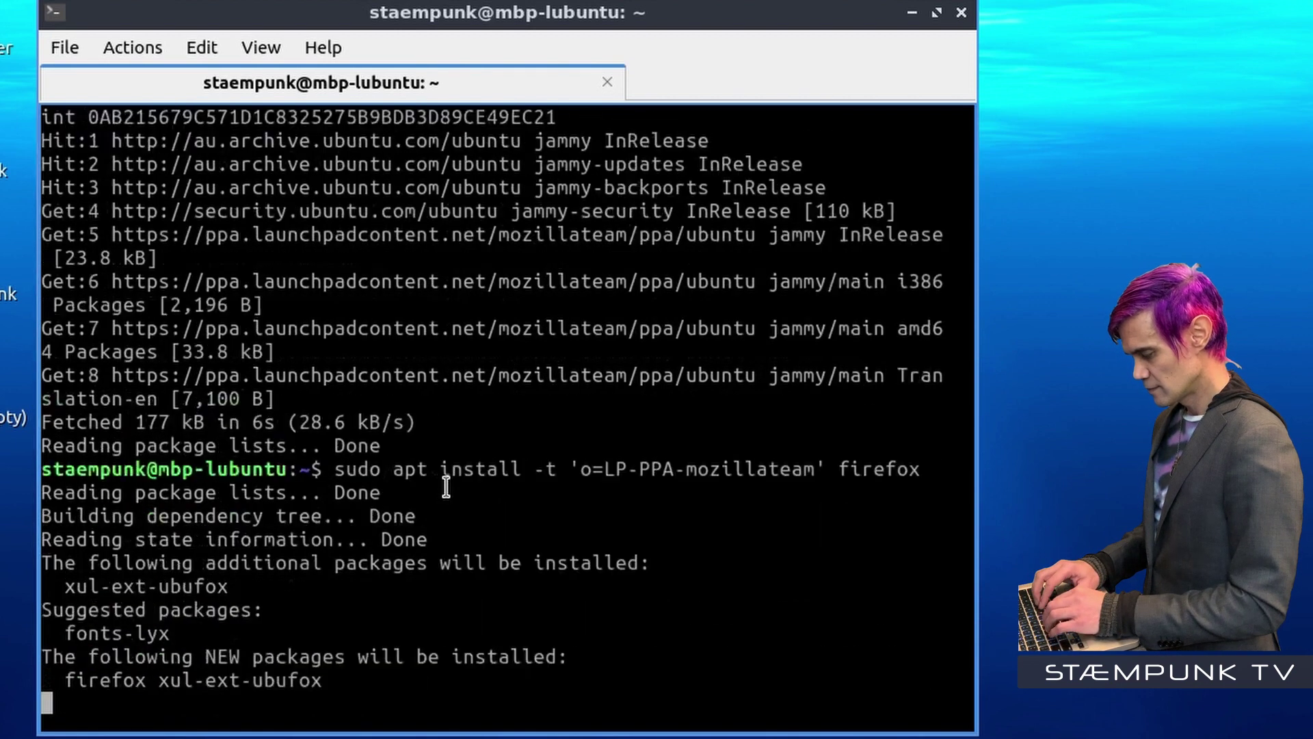
key(Return)
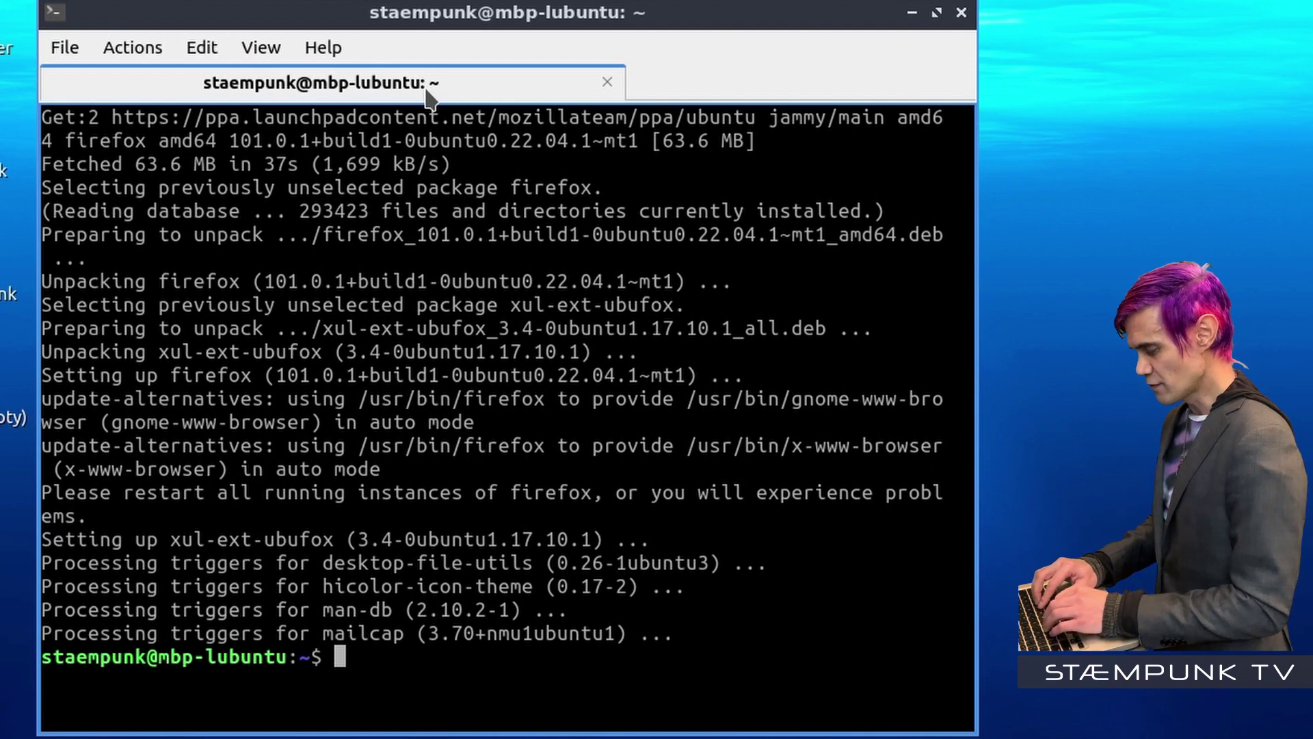
Step: Open a new file for editing with sudo nano /etc/apt/preferences.d/mozillateamppa
text(sudo n)
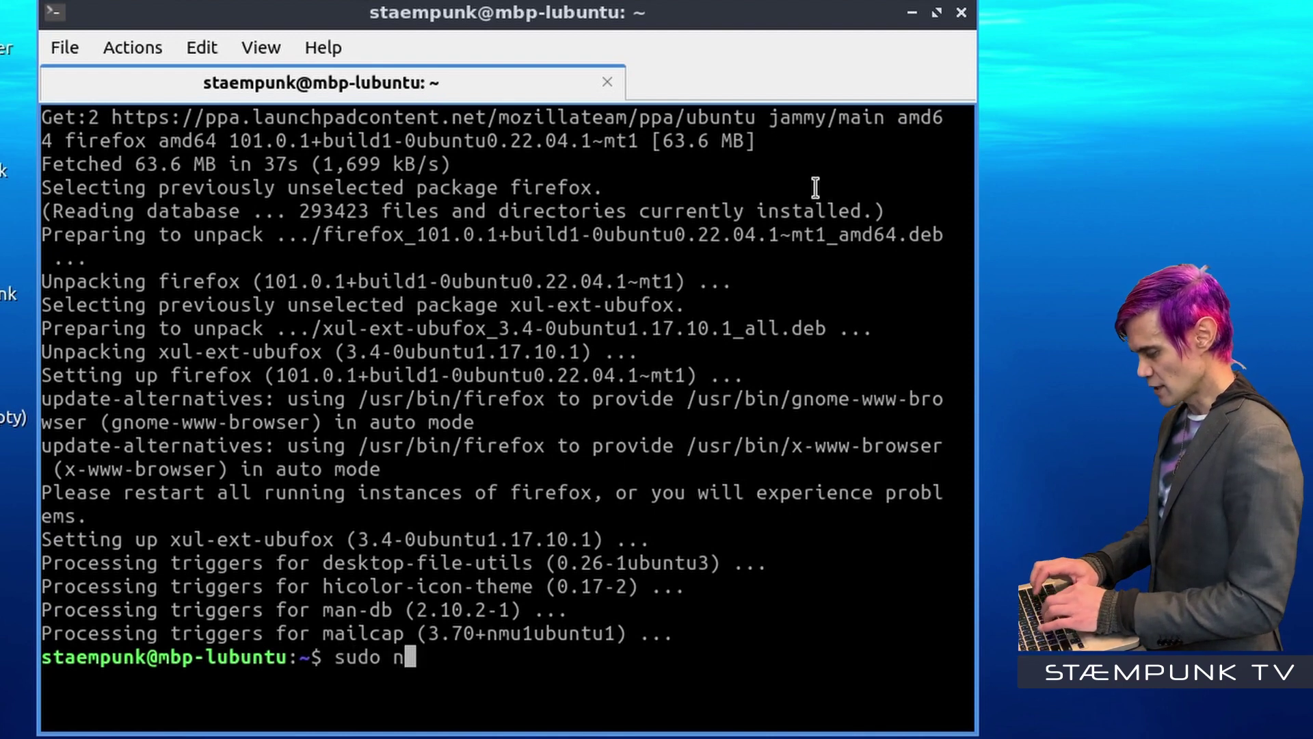
text(ano /e)
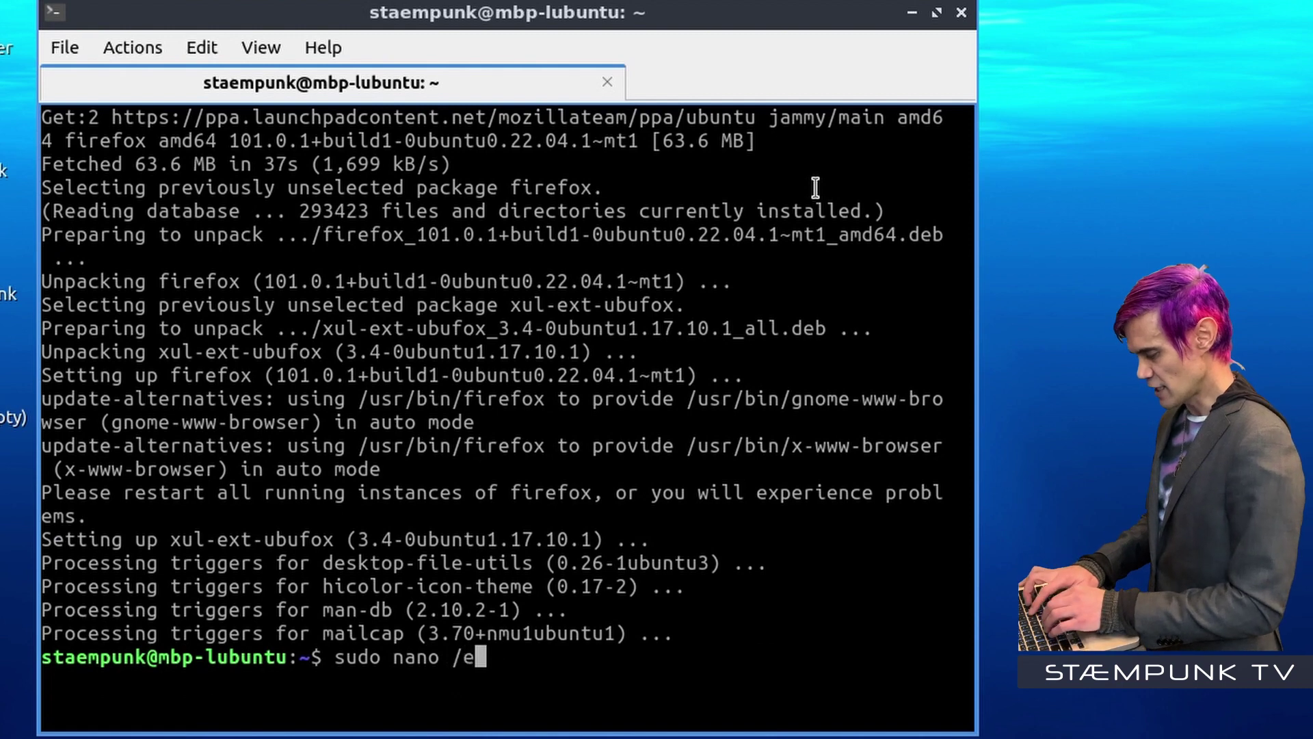
text(tc/)
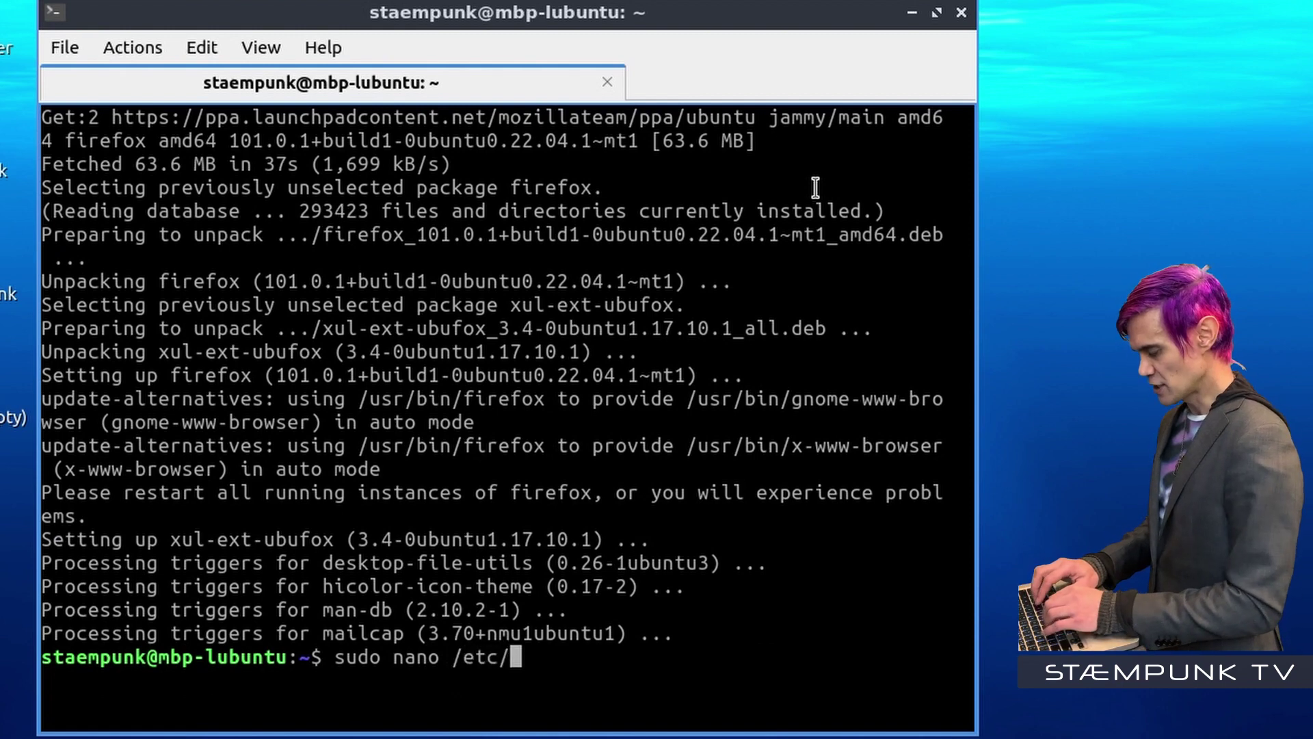
text(apt/)
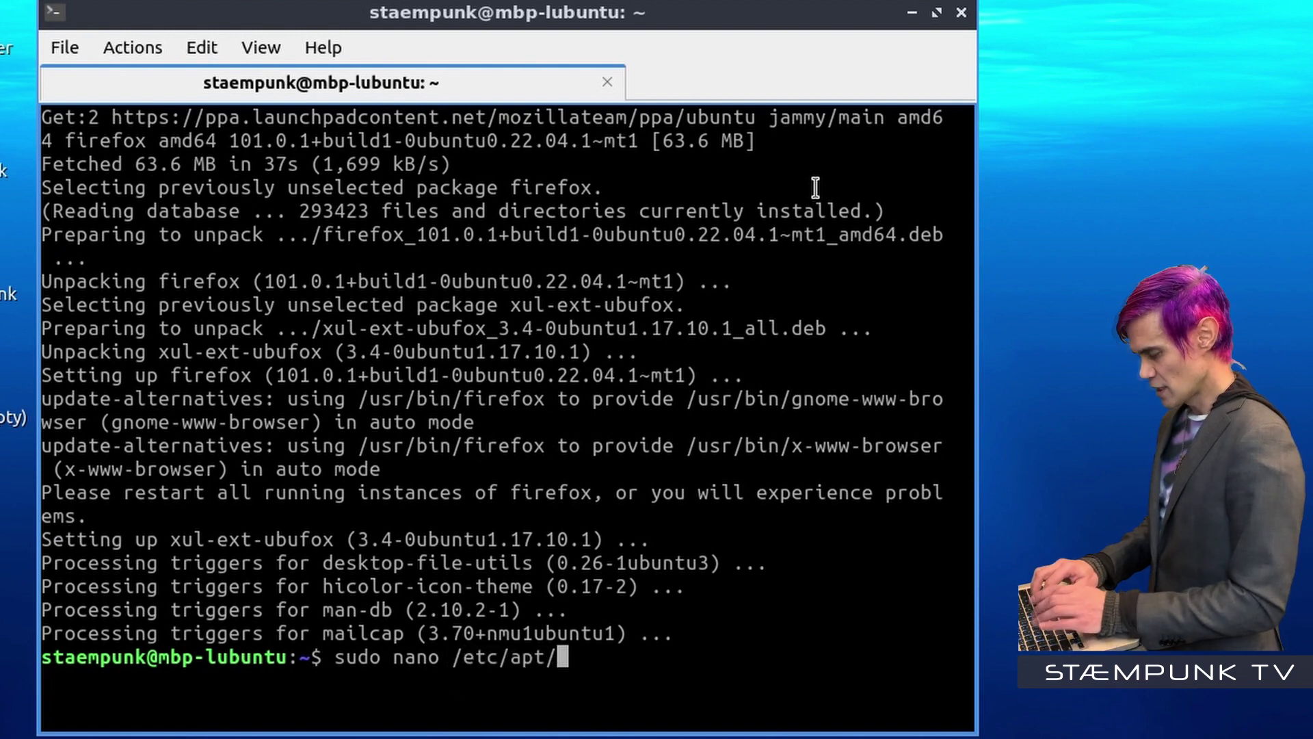
text(prefere)
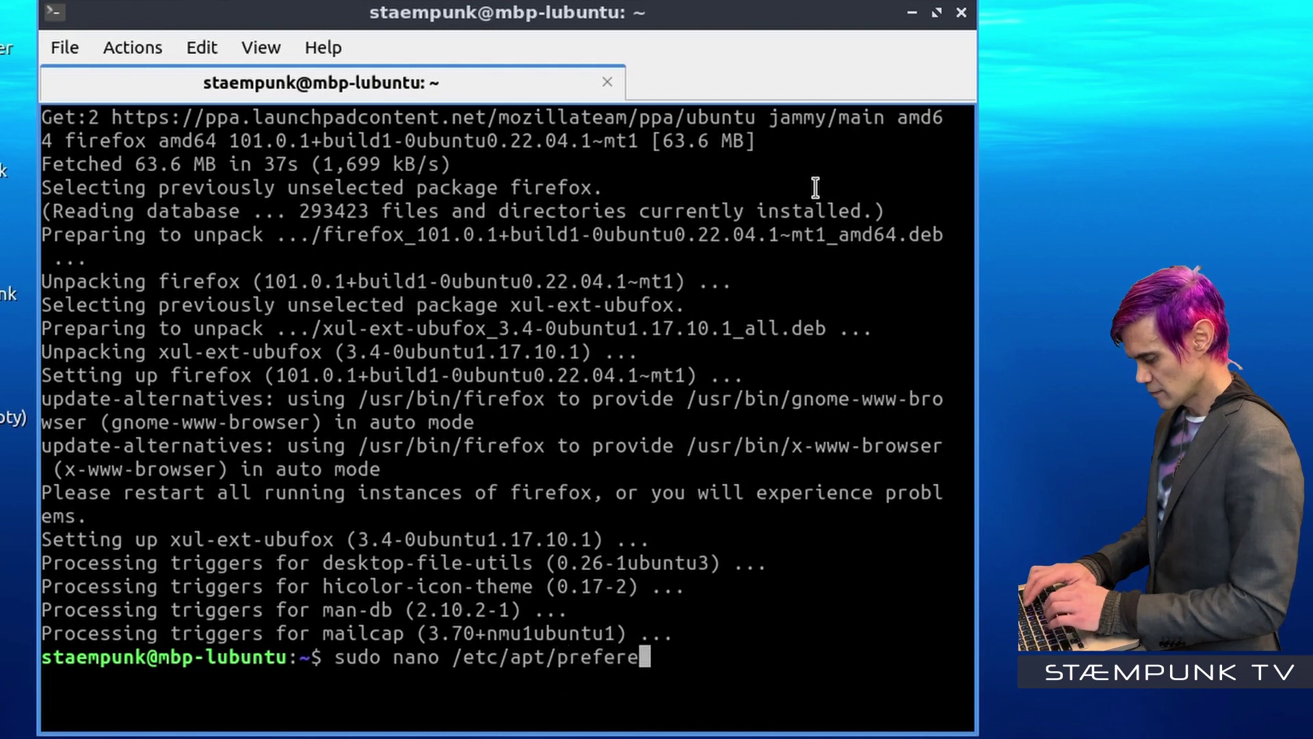
text(nces.)
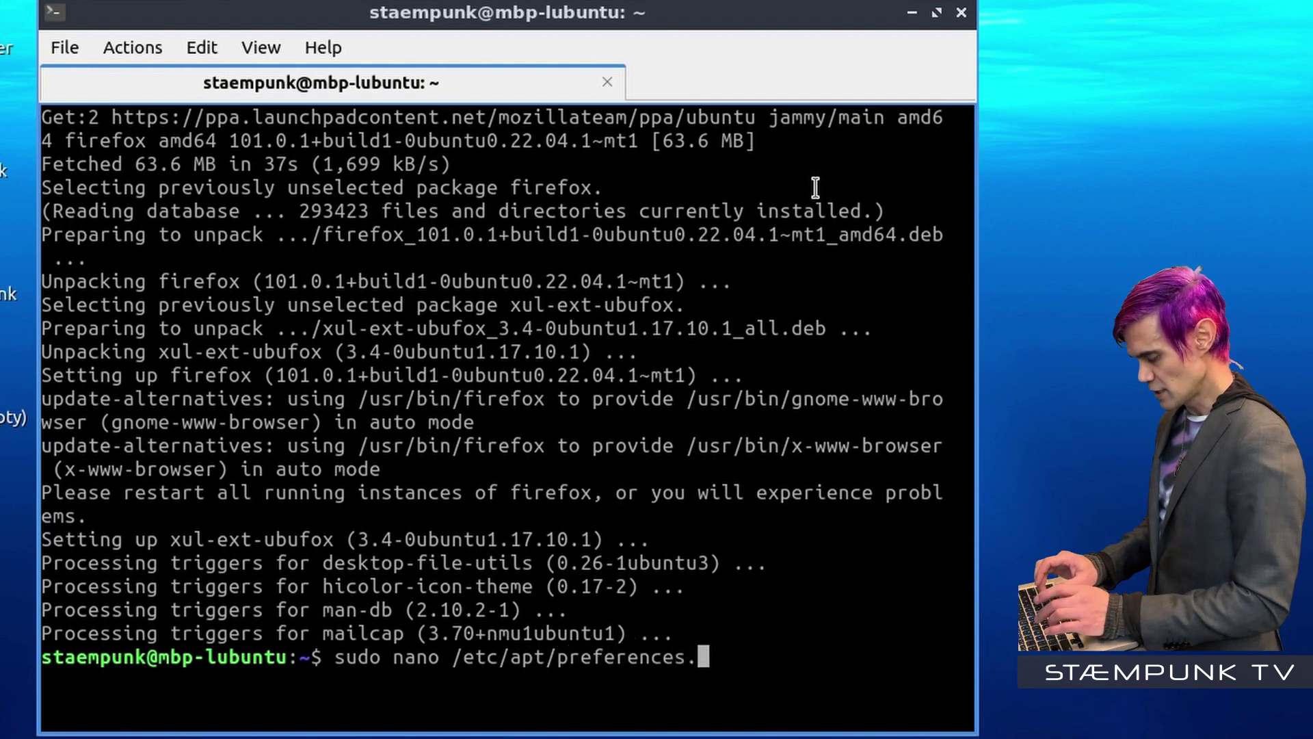
text(d/)
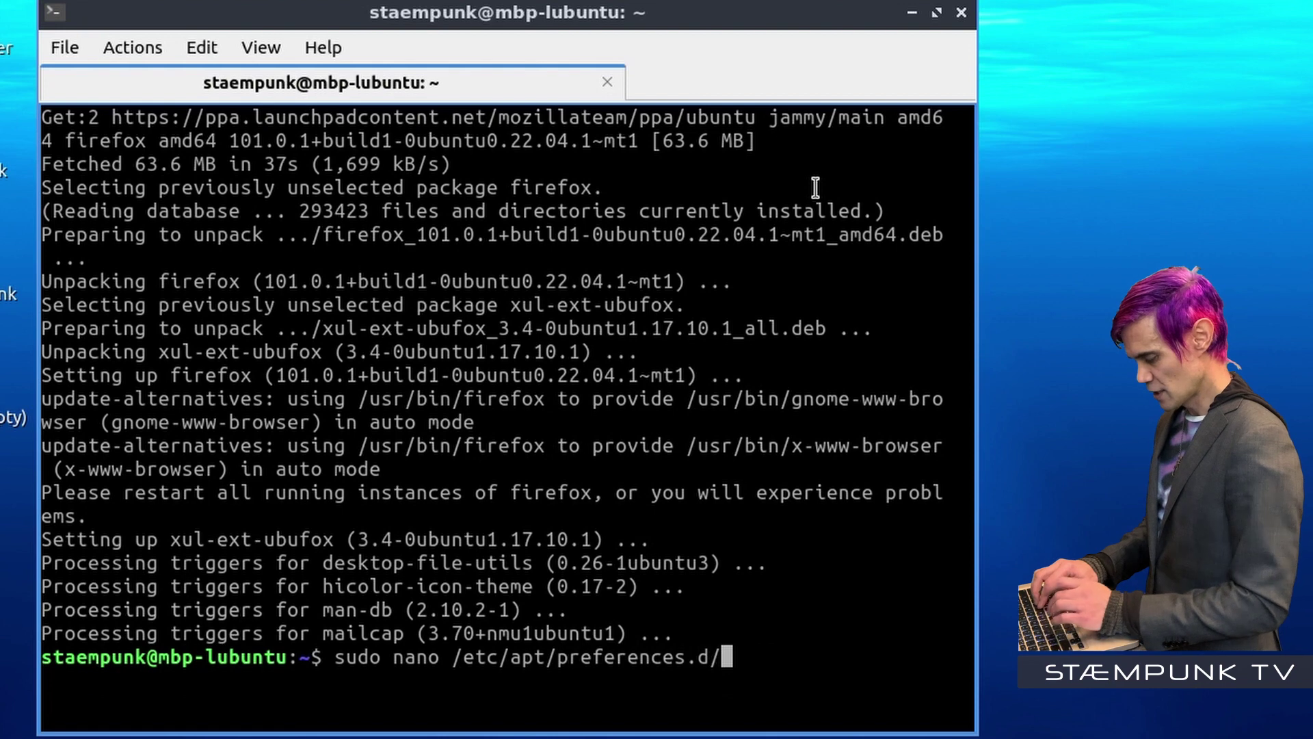
text(m)
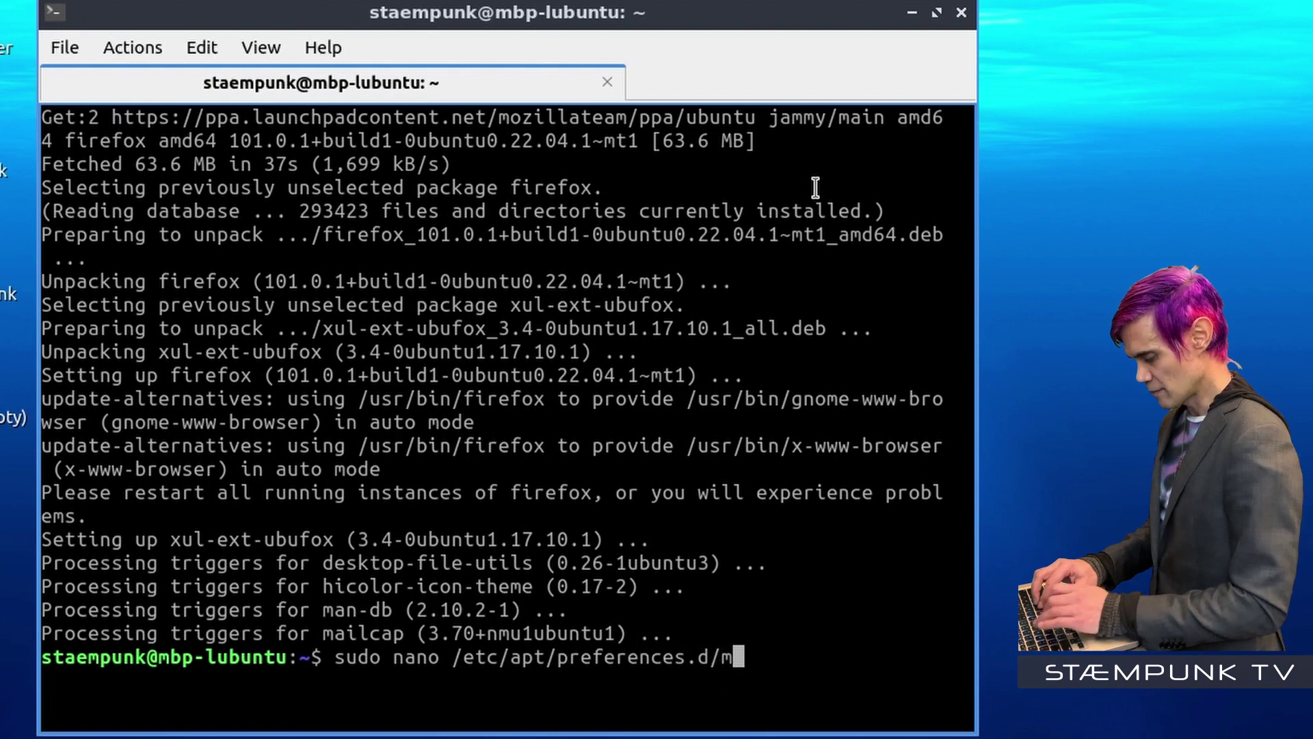
text(ozillateamppa)
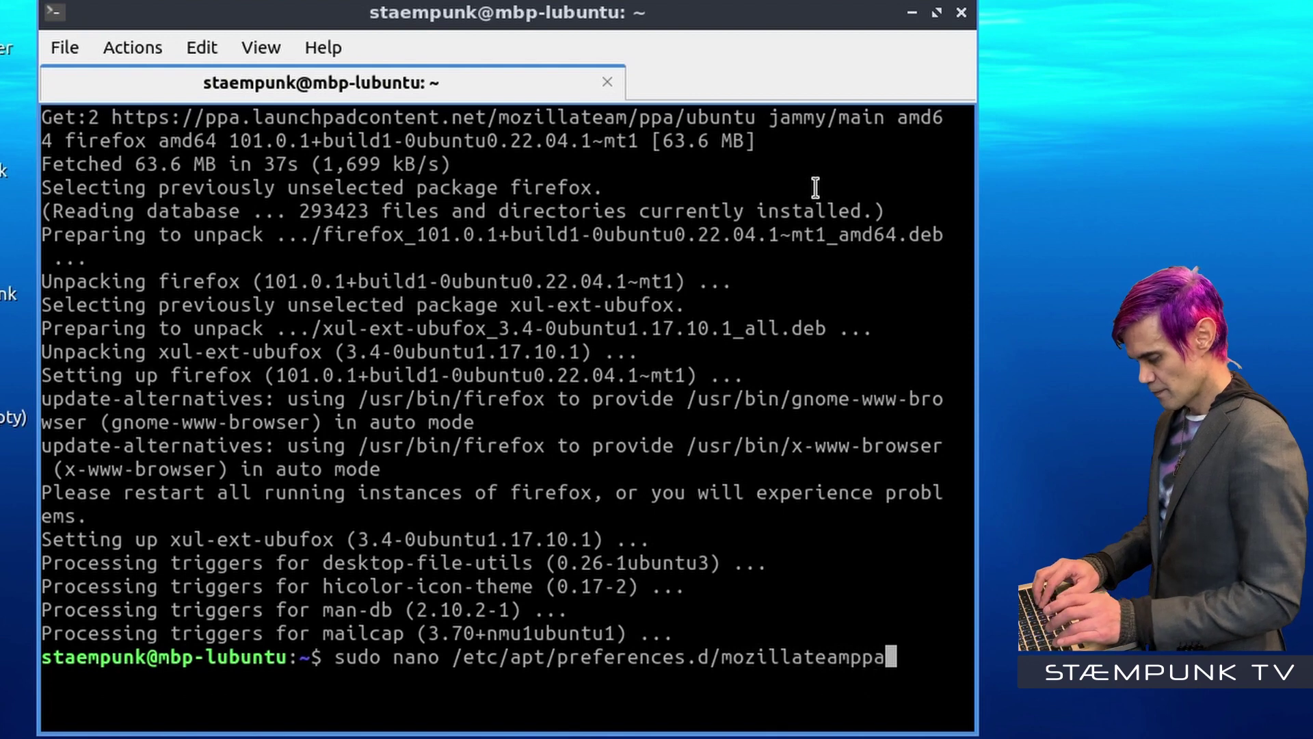
key(Return)
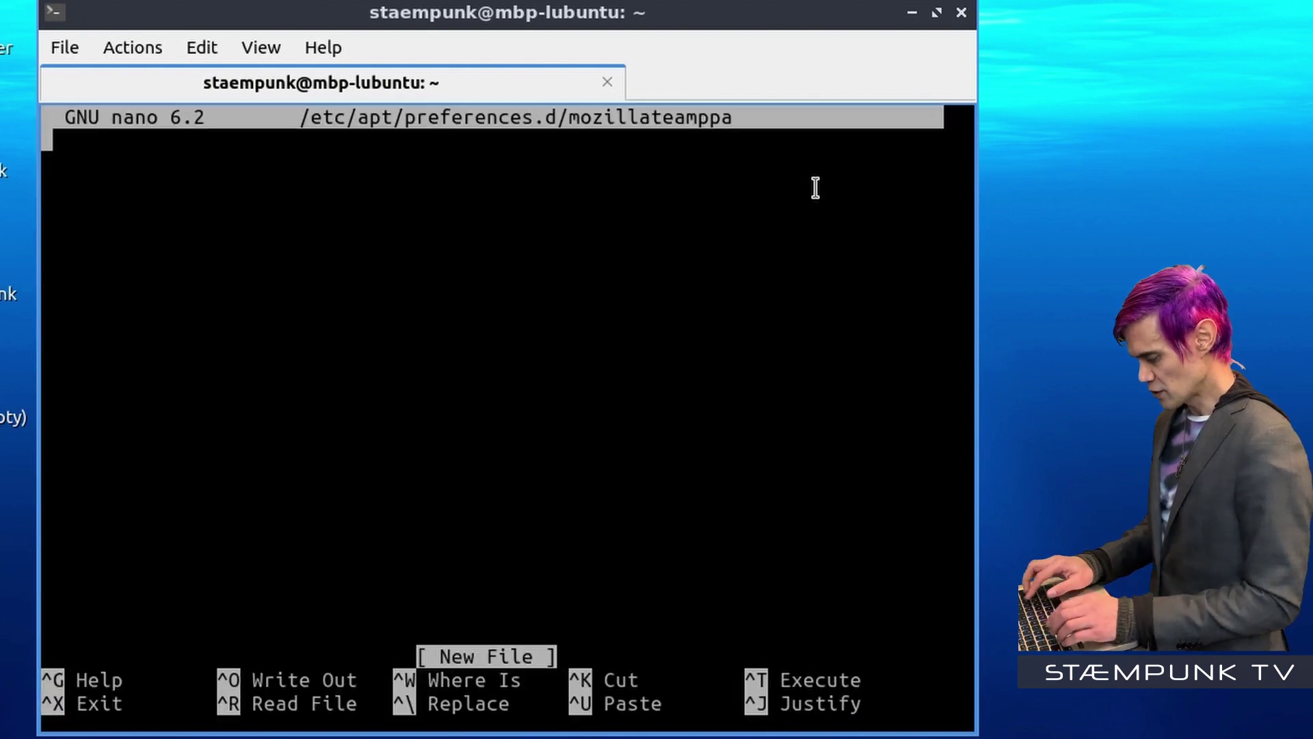
Step: Write the comment "# Ensures Firefox deb is updated" as the file's first line, followed by a blank line
text(#)
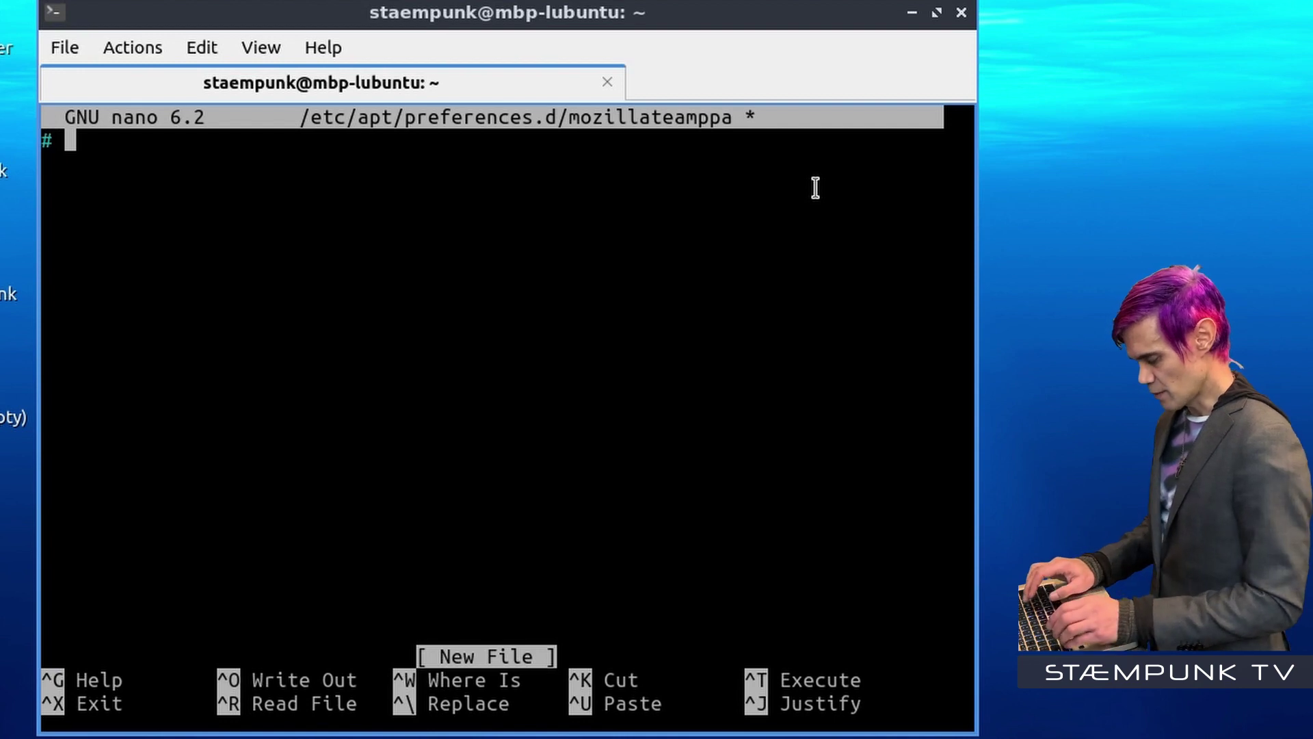
text( Ensures )
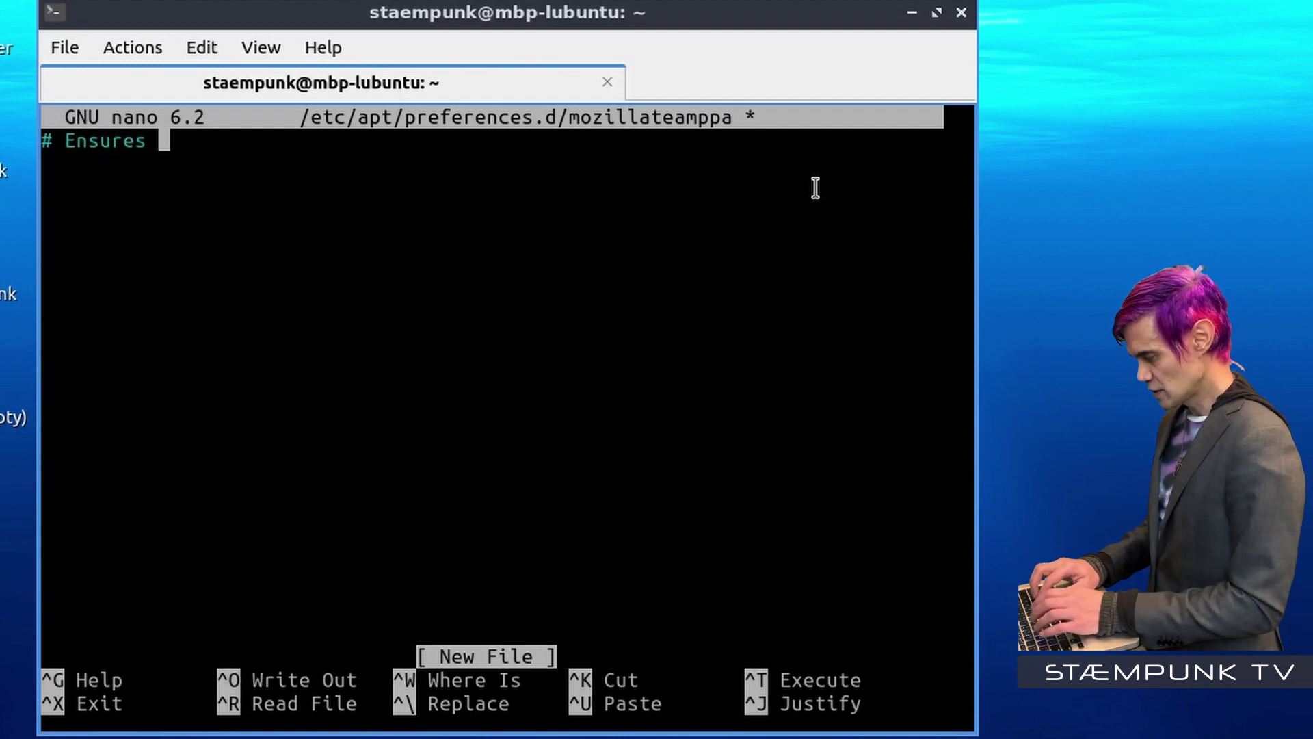
text(Firef)
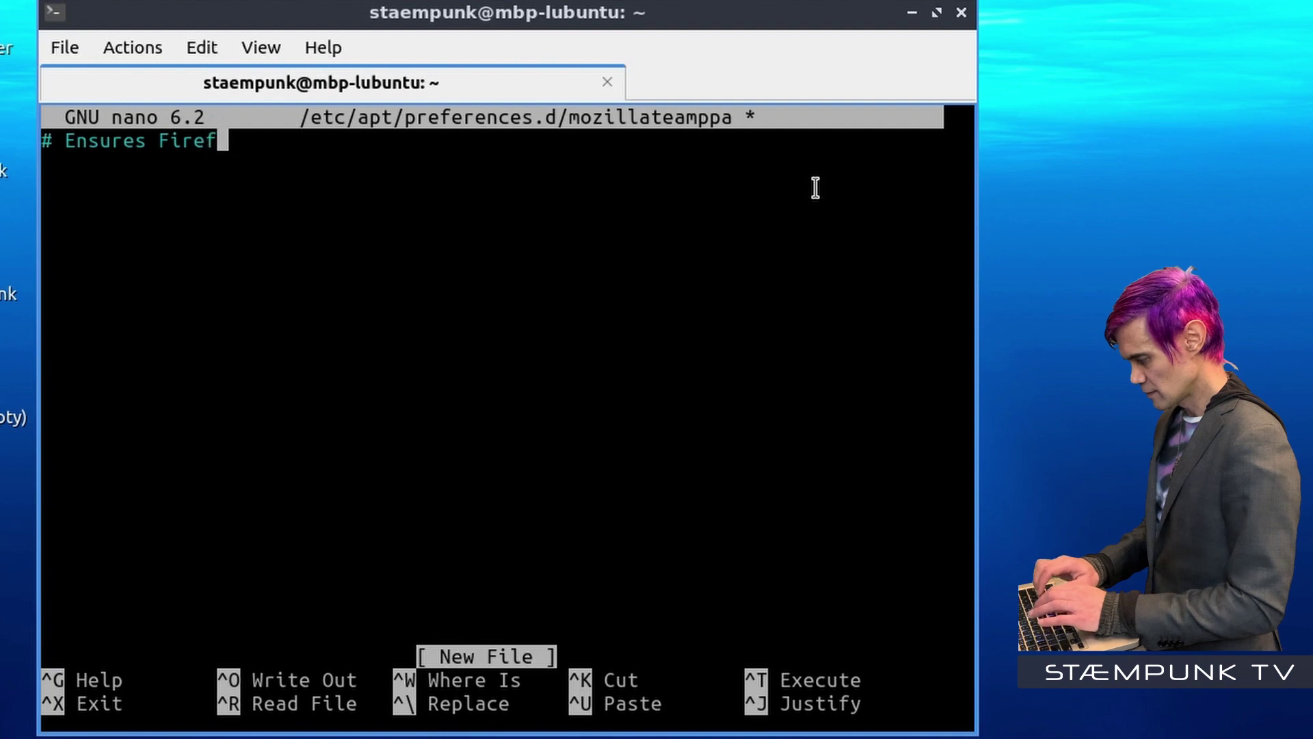
text(ox de)
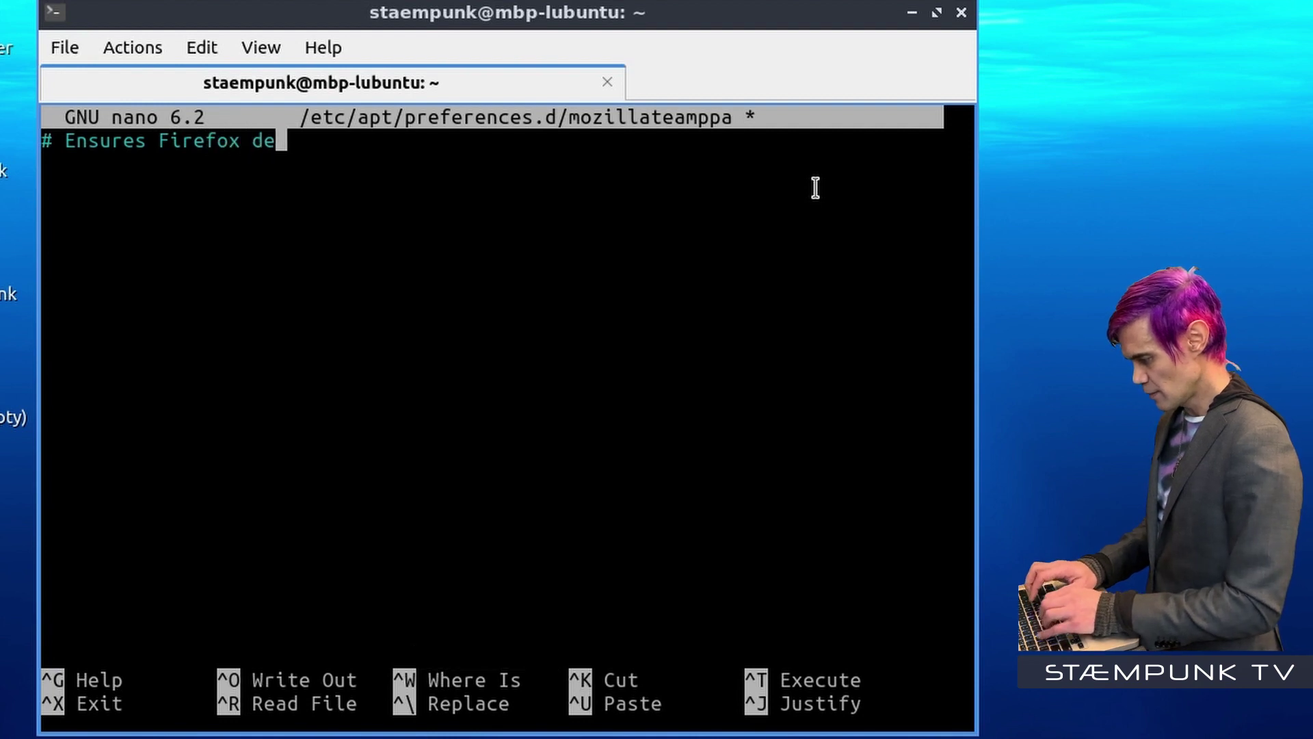
text(b is updated)
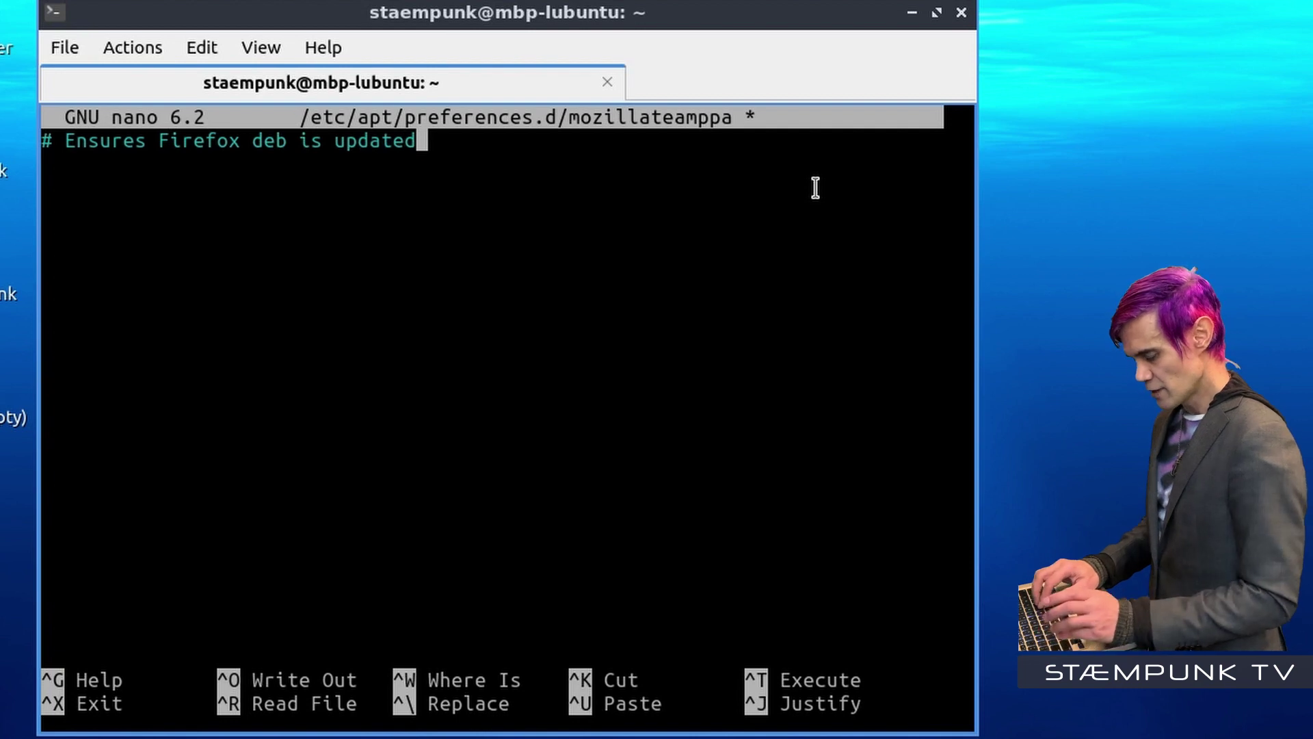
key(Return)
key(Return)
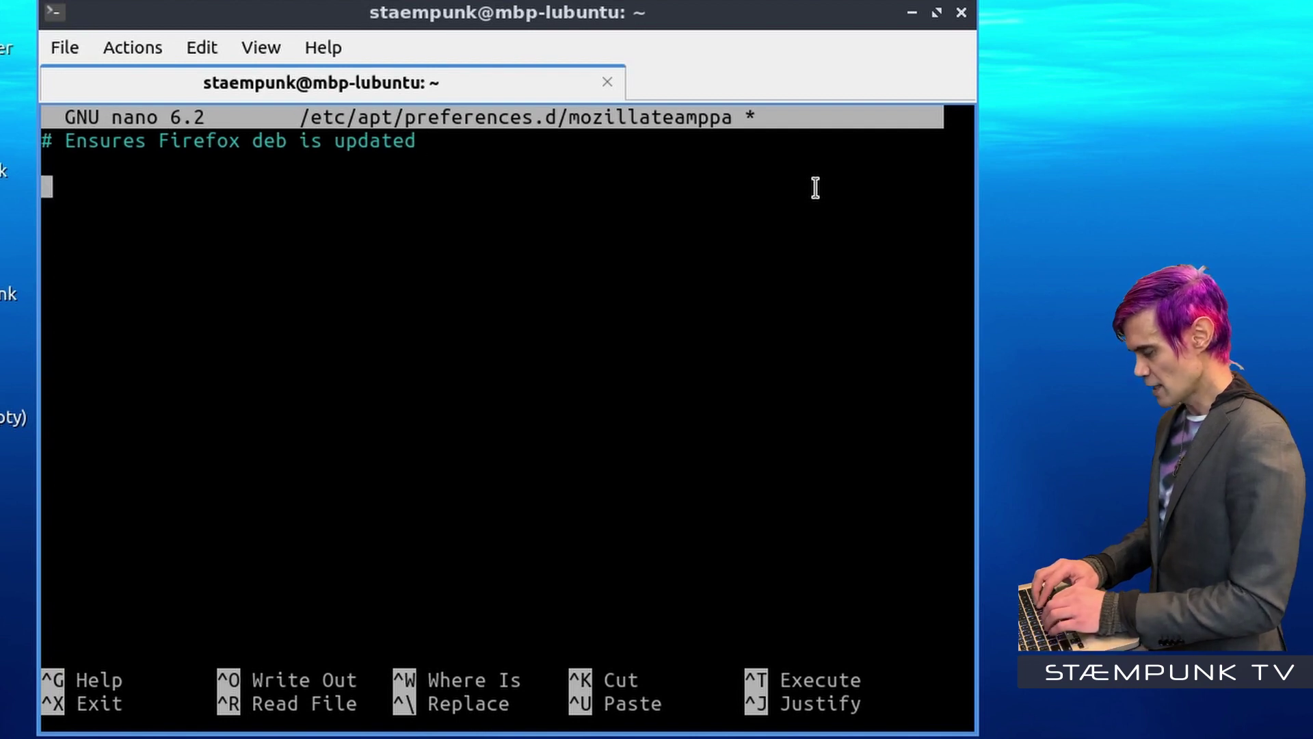
Step: Add the line "Package: firefox*" below the comment
text(Pack)
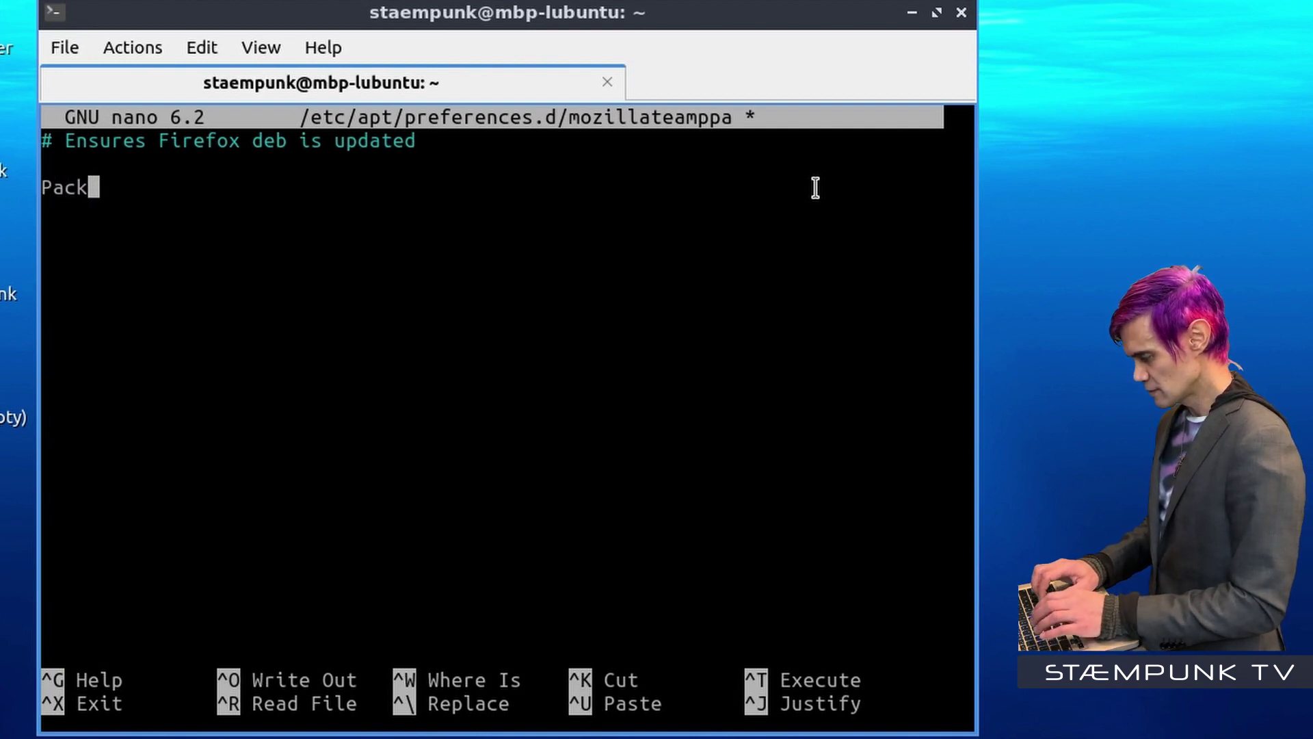
text(age: )
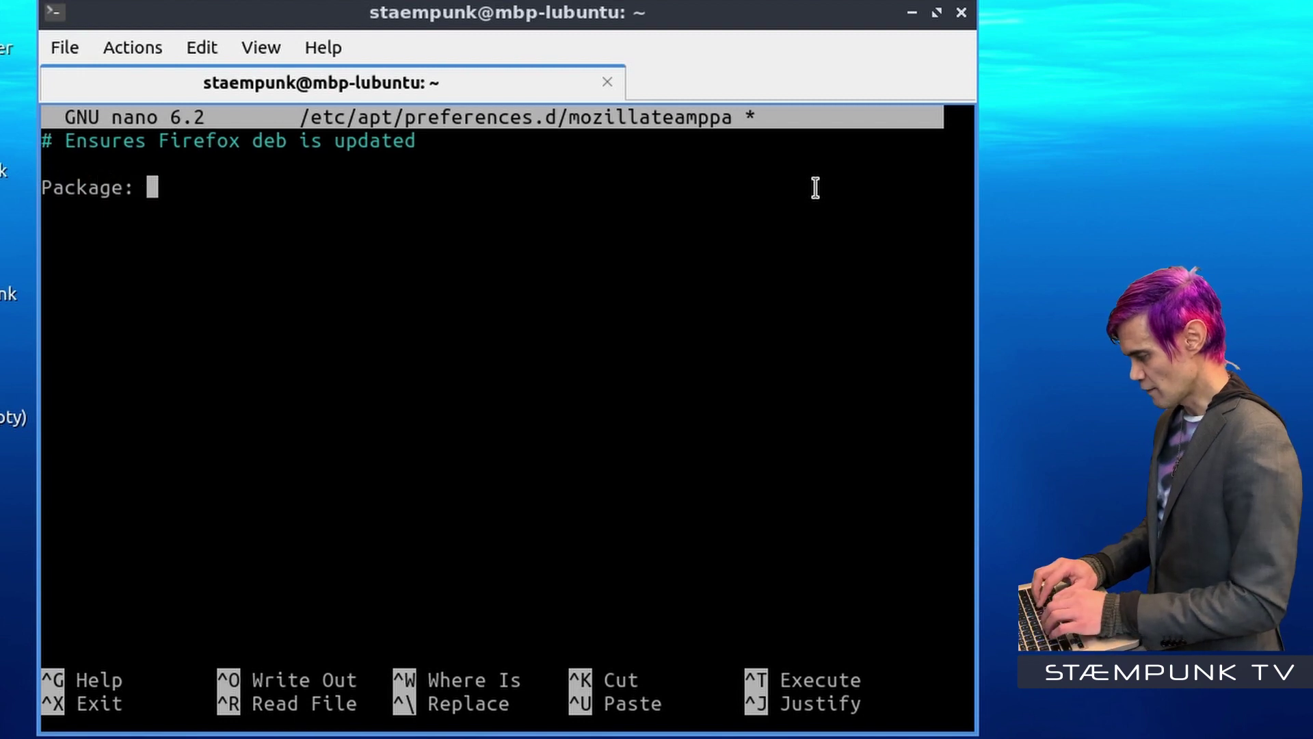
text(firefox)
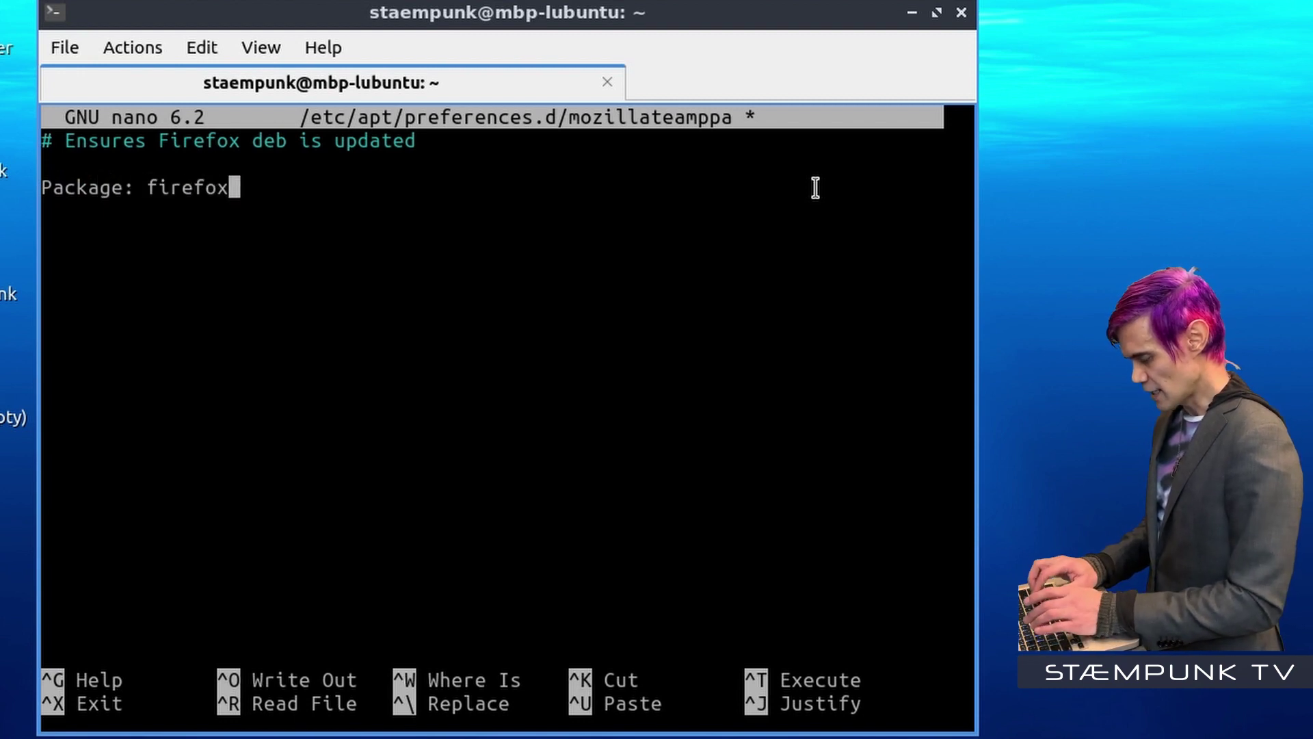
text(*)
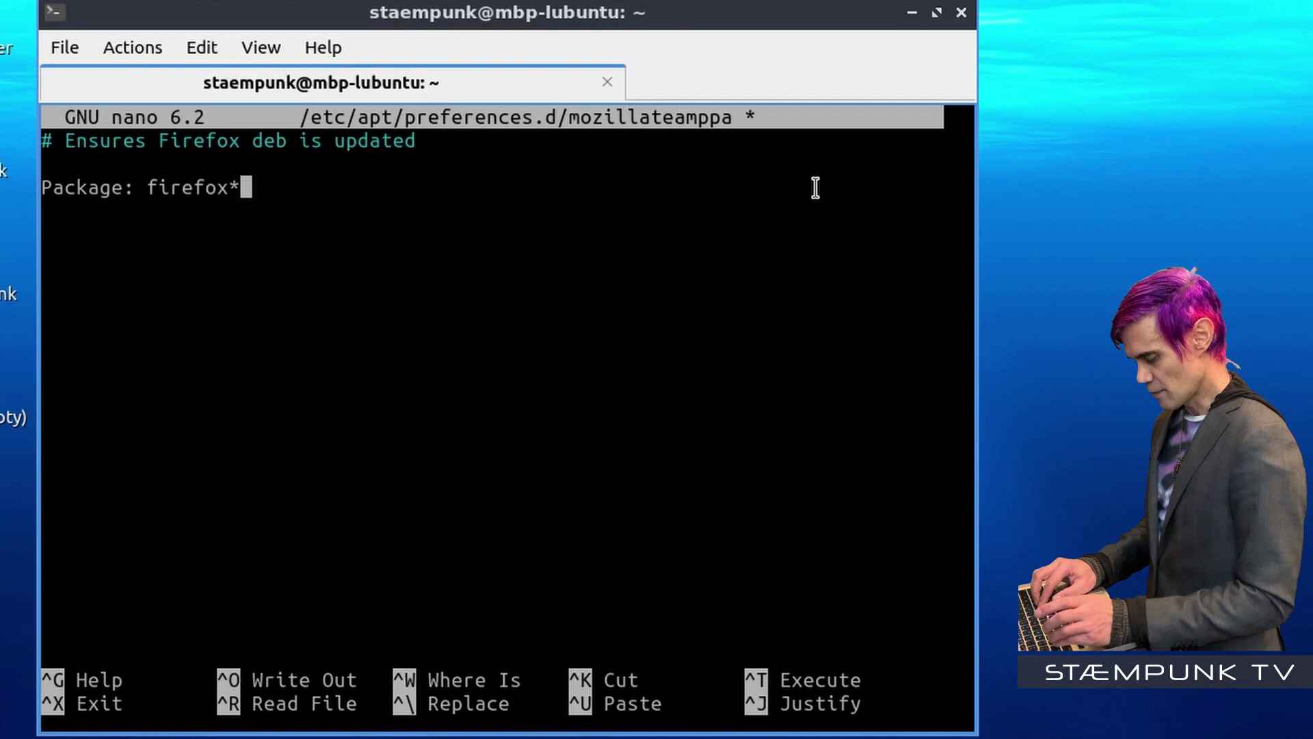
key(Return)
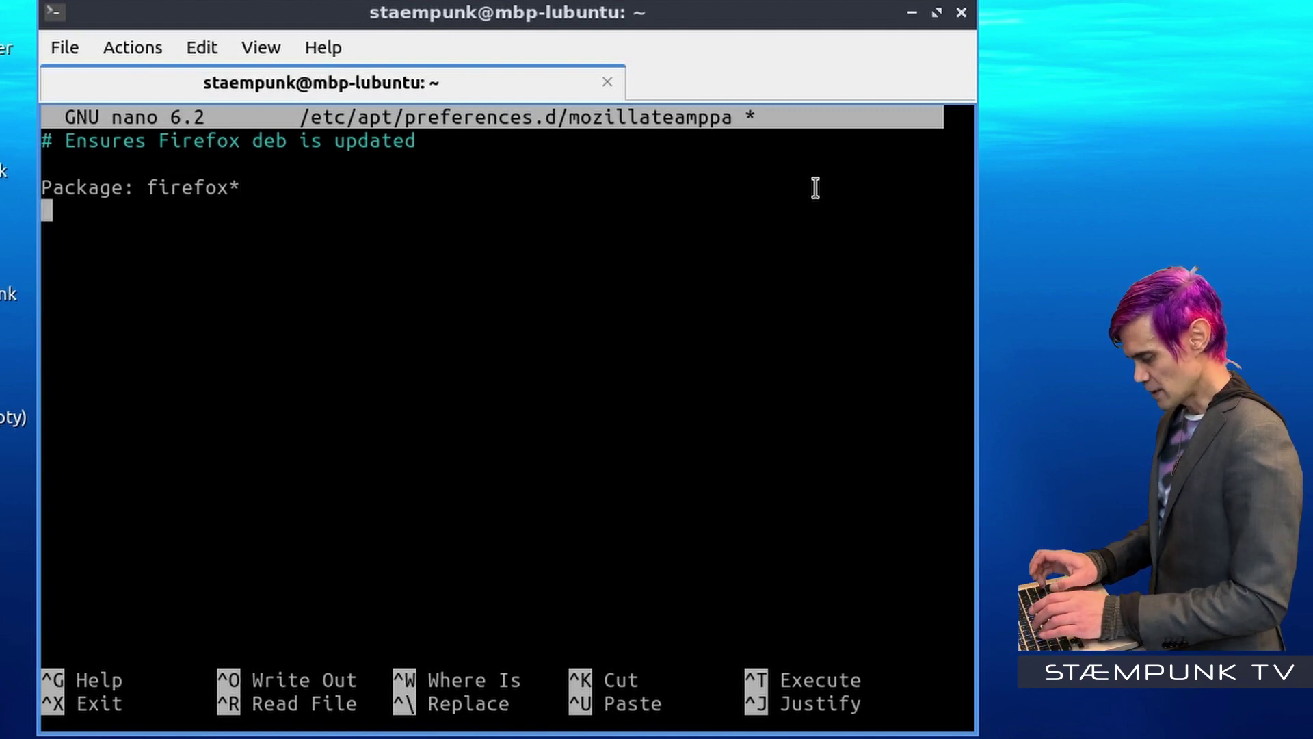
Step: Add the line "Pin: release o=LP-PPA-mozillateam" below the package line
text(Pin: )
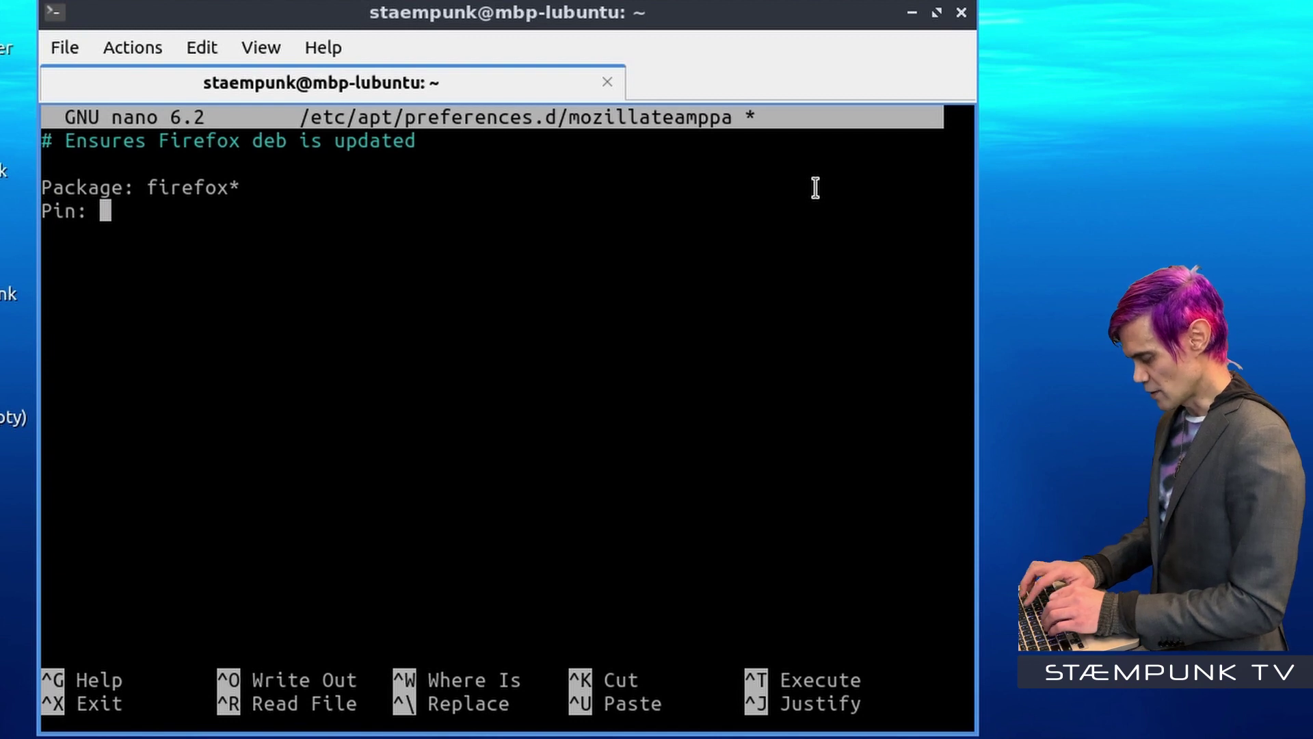
text(release)
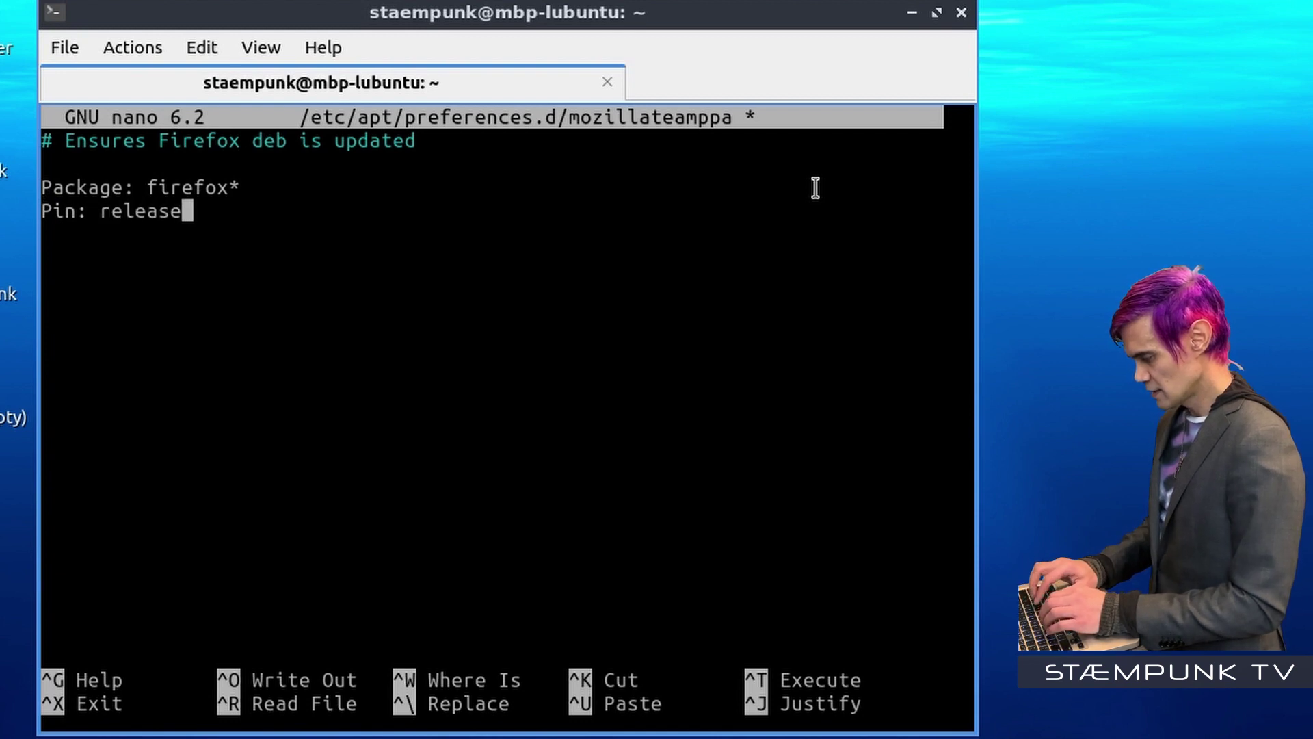
text( o)
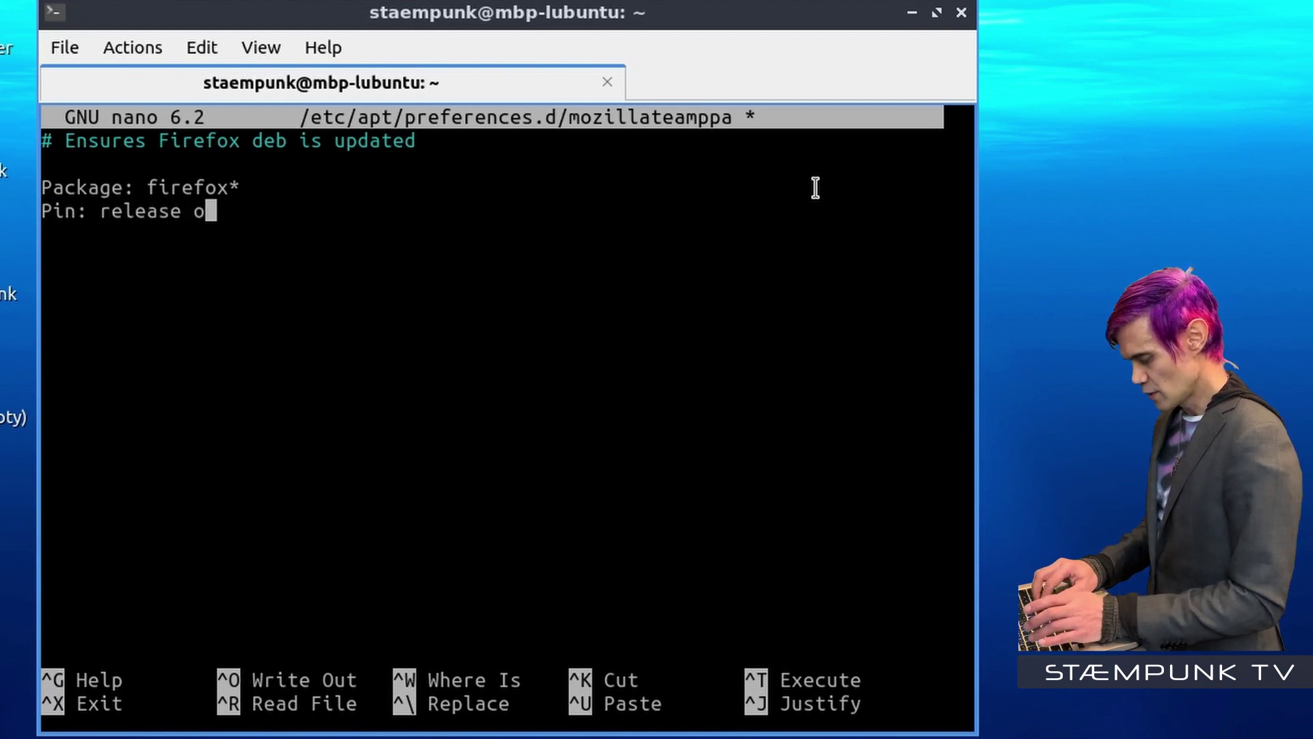
text(=)
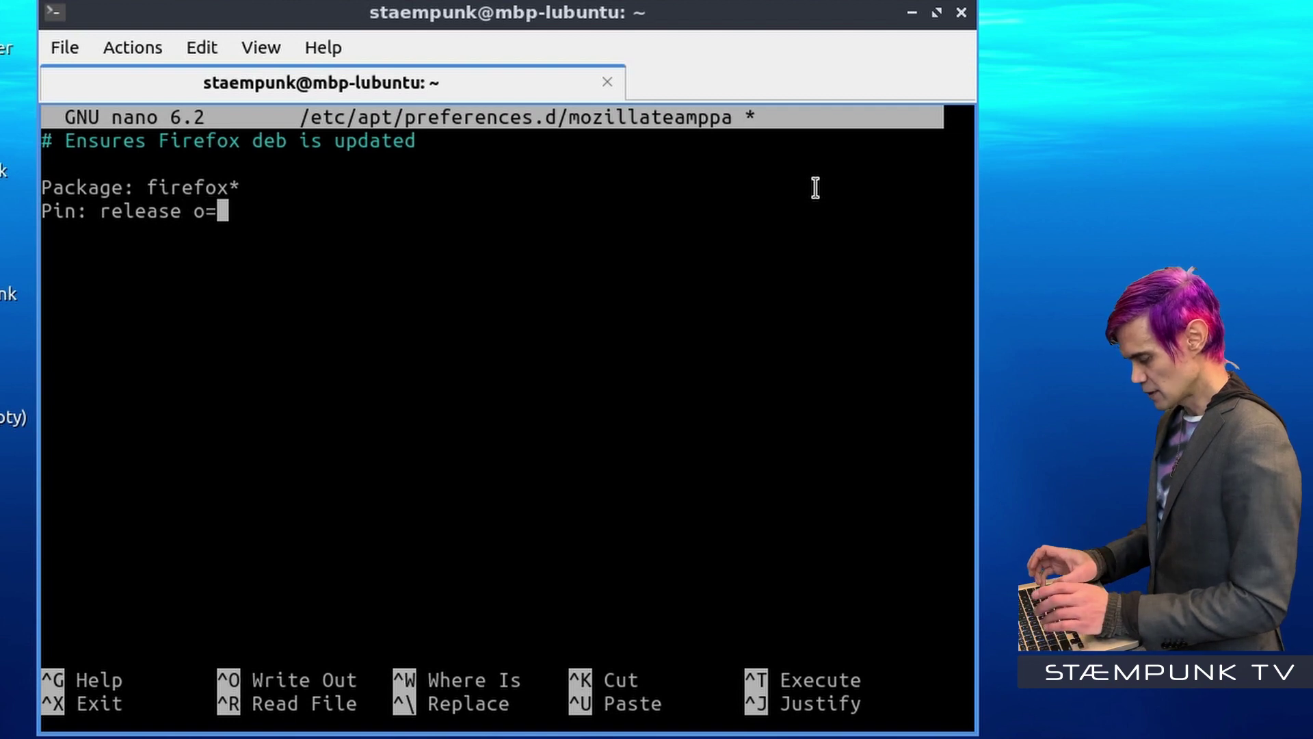
text(LP-)
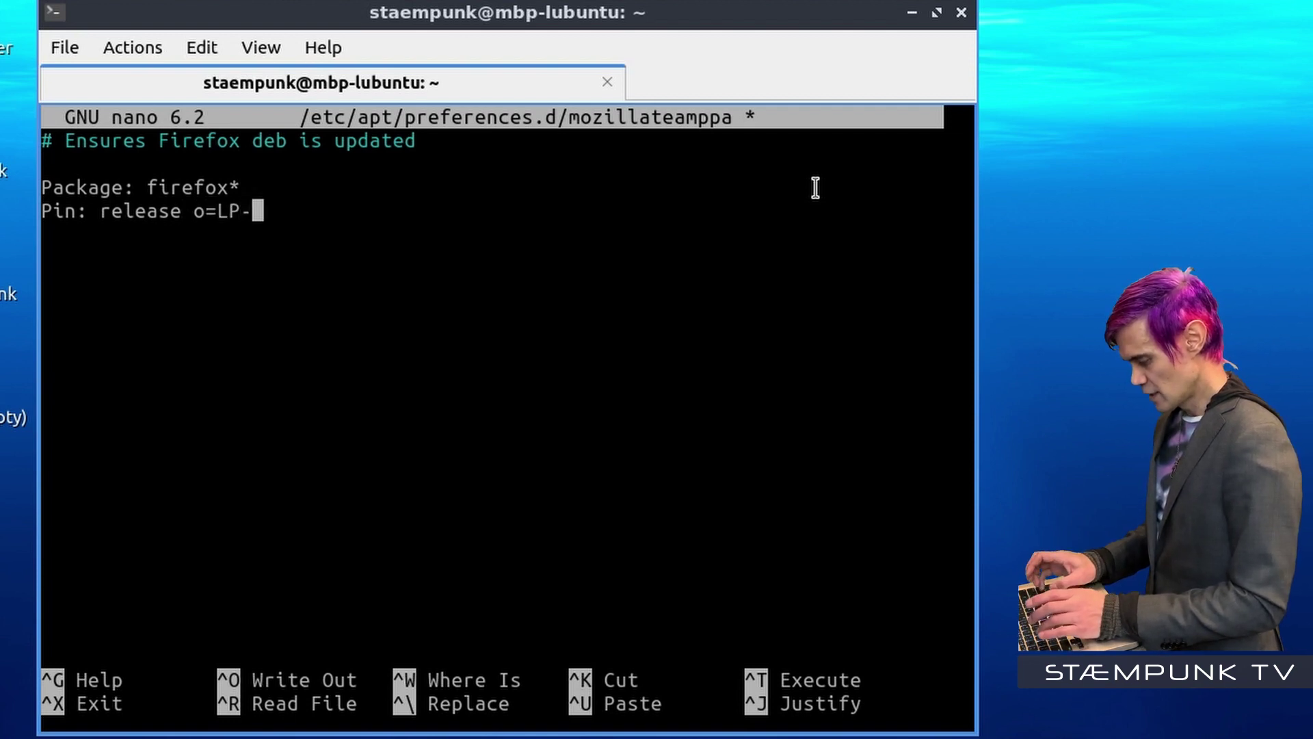
text(PPA)
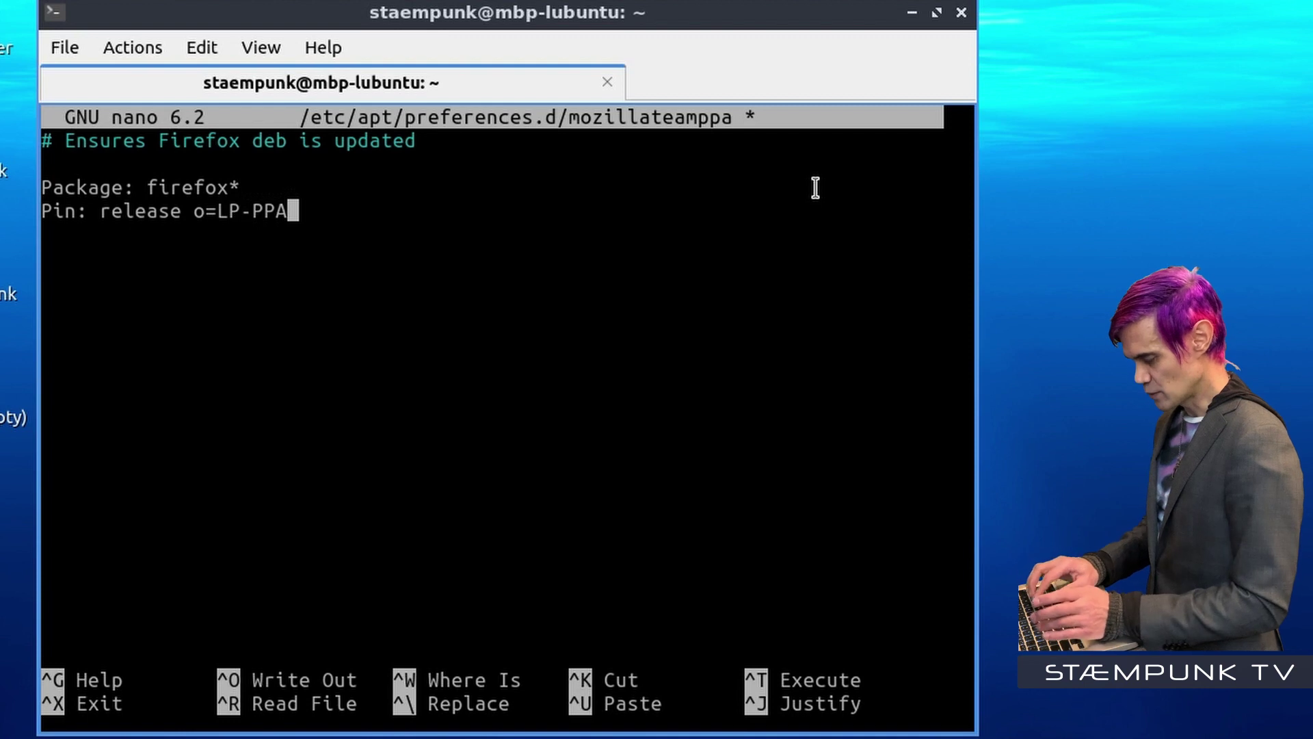
text(-mo)
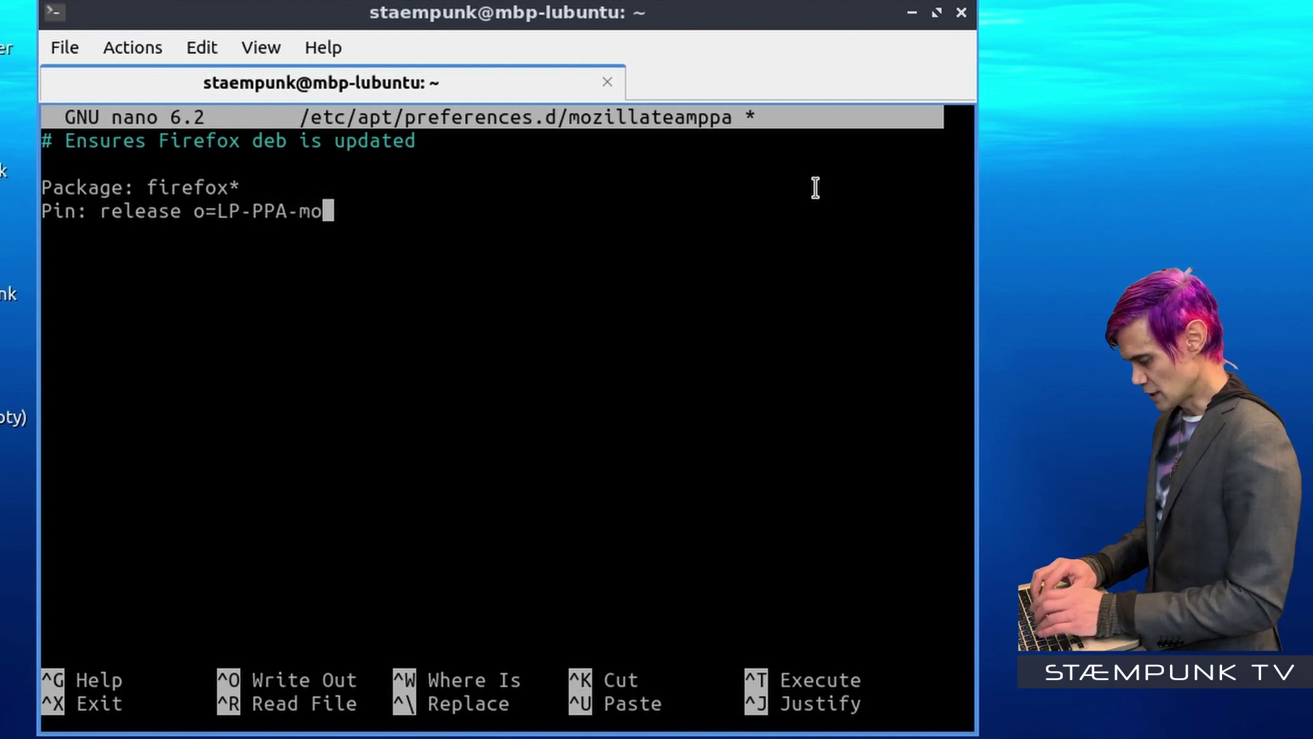
text(zillateam)
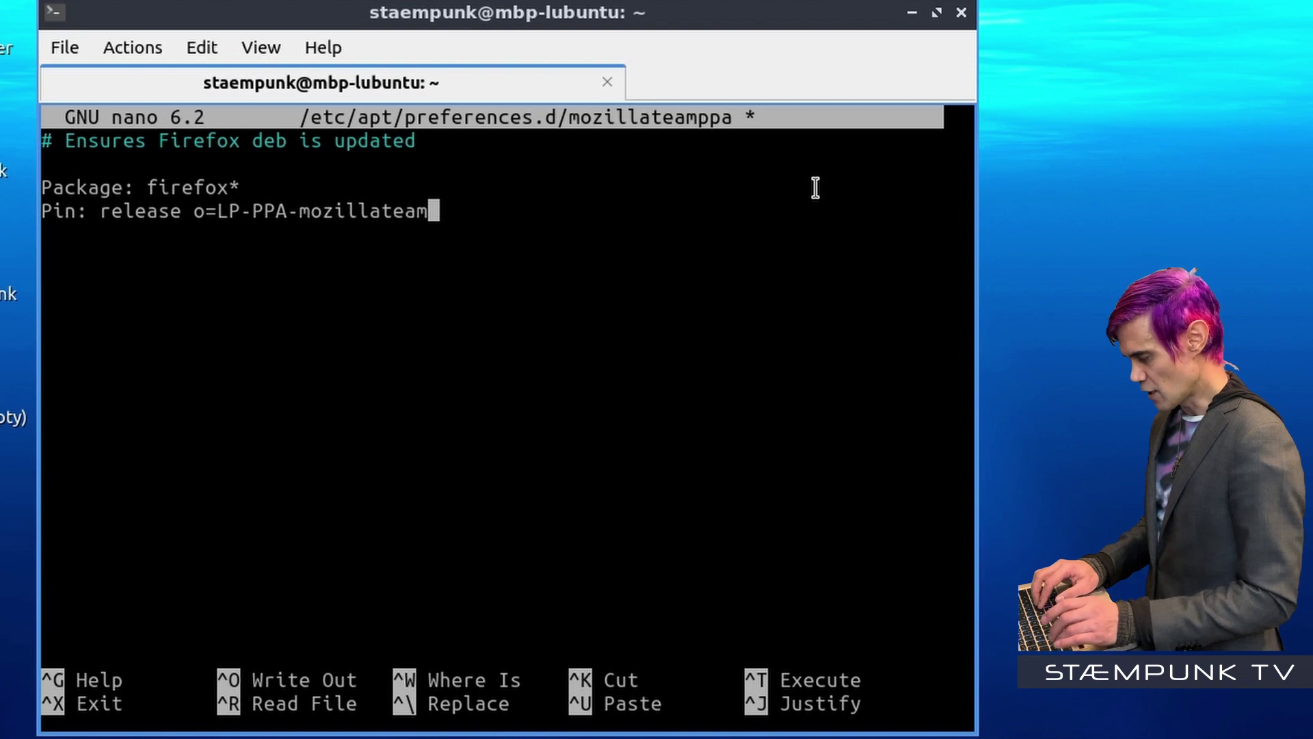
key(Return)
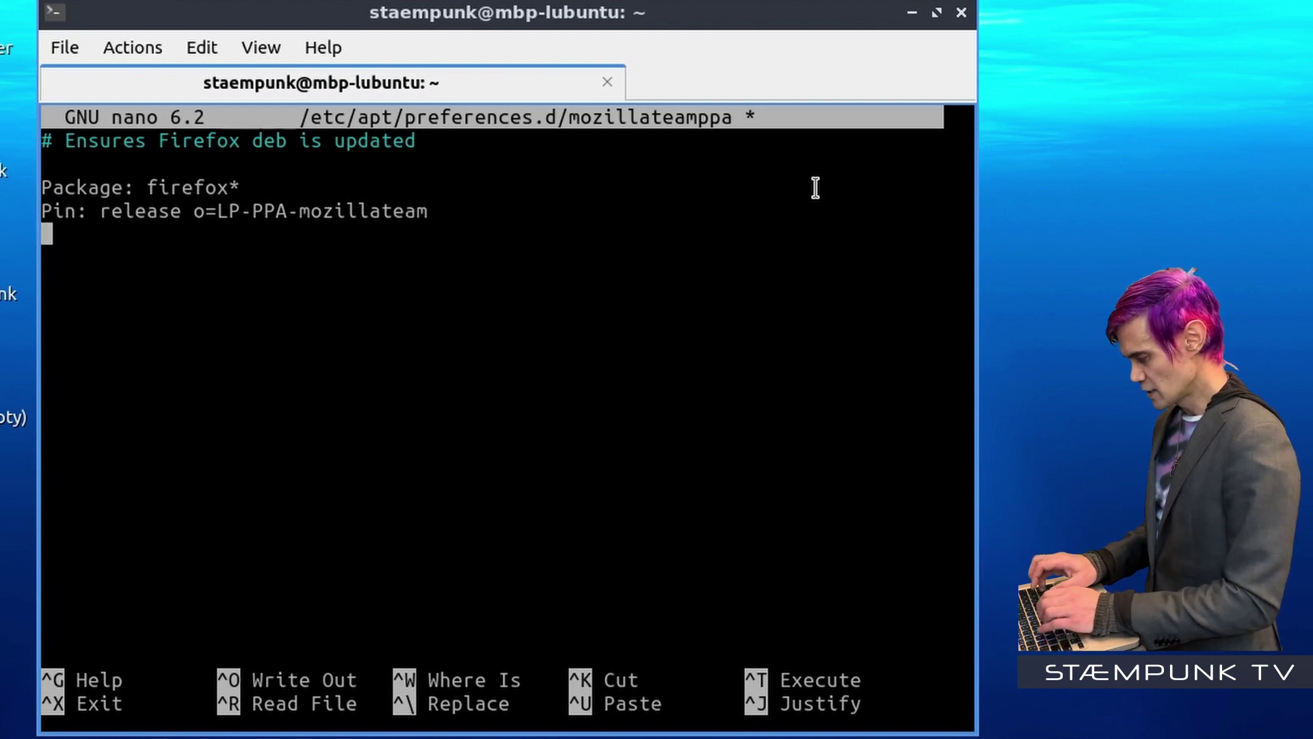
Step: Add the line "Pin-Priority: 501" below the pin release line
text(Pin-)
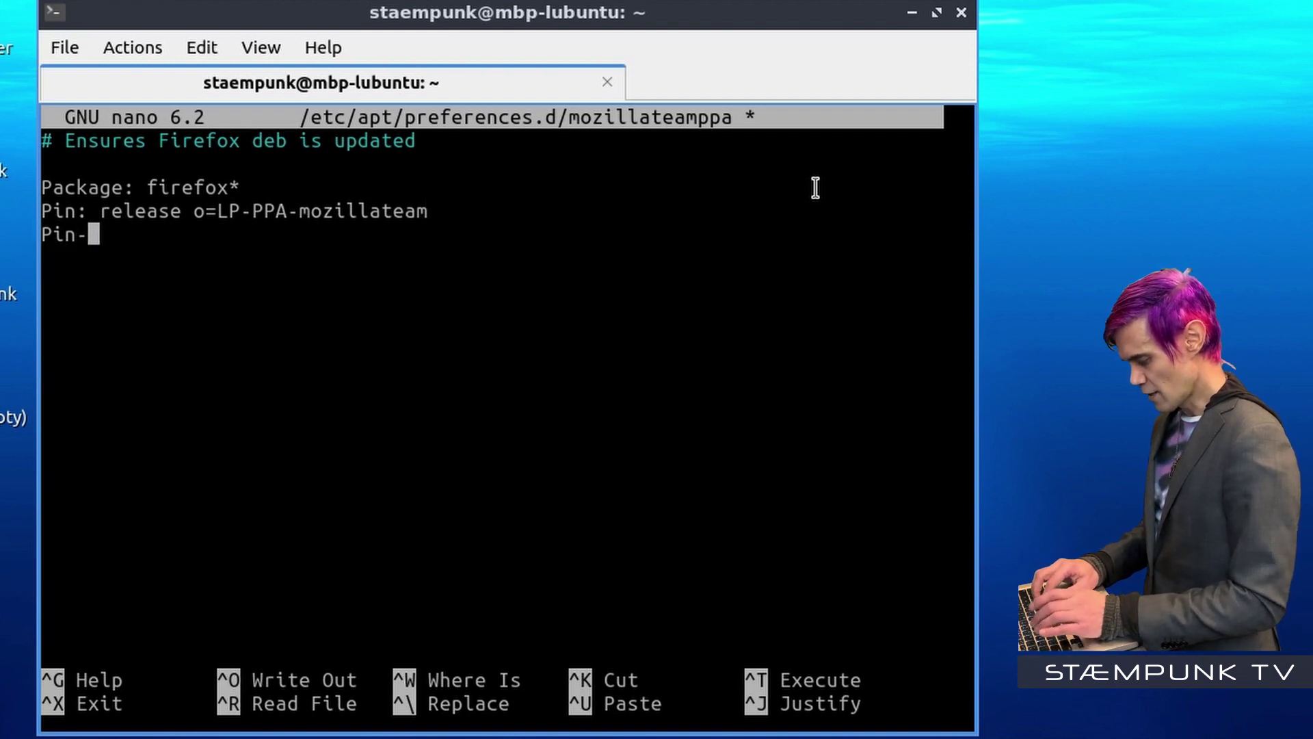
text(Prior)
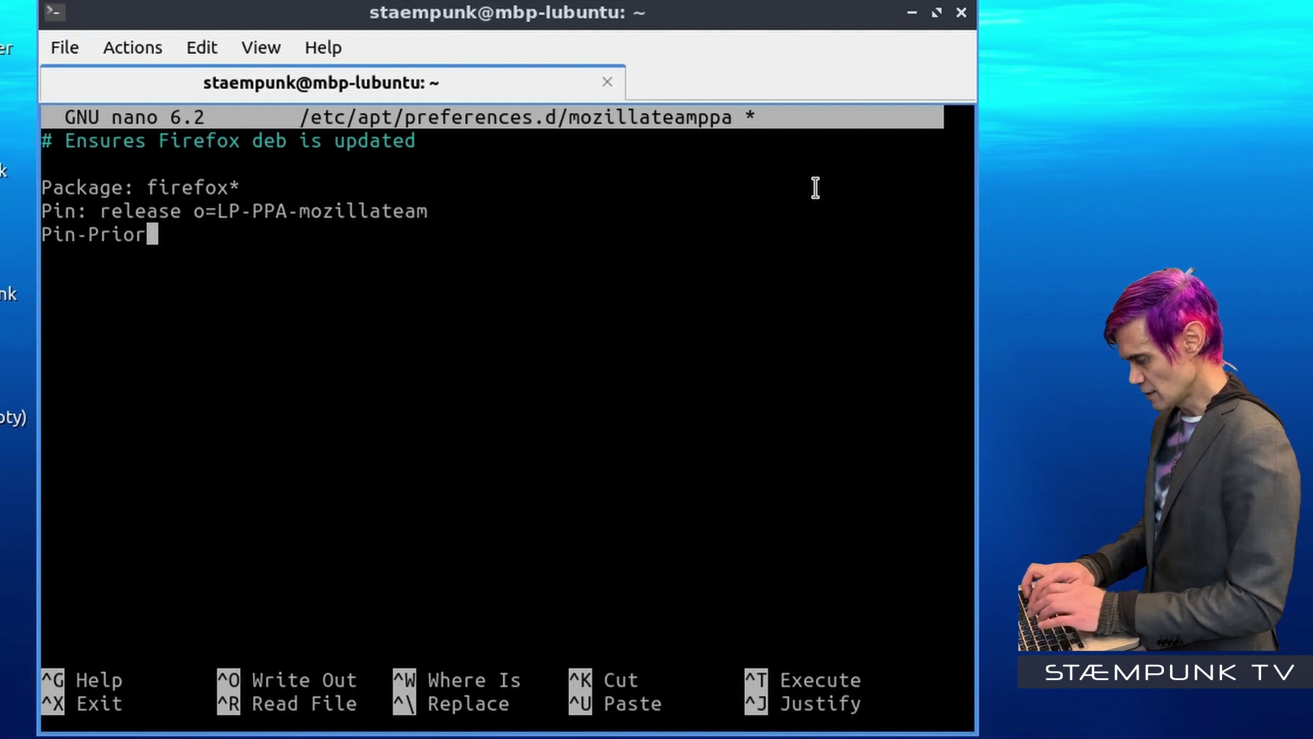
text(ity: )
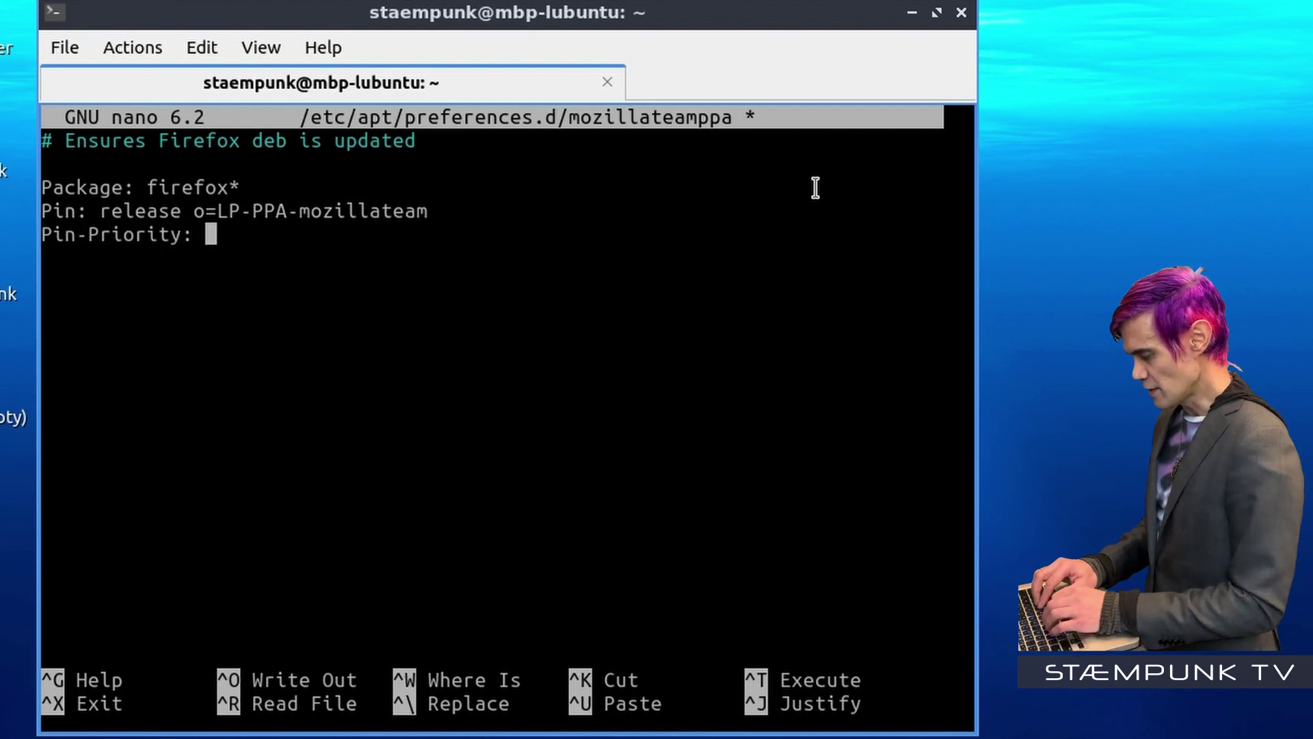
text(501)
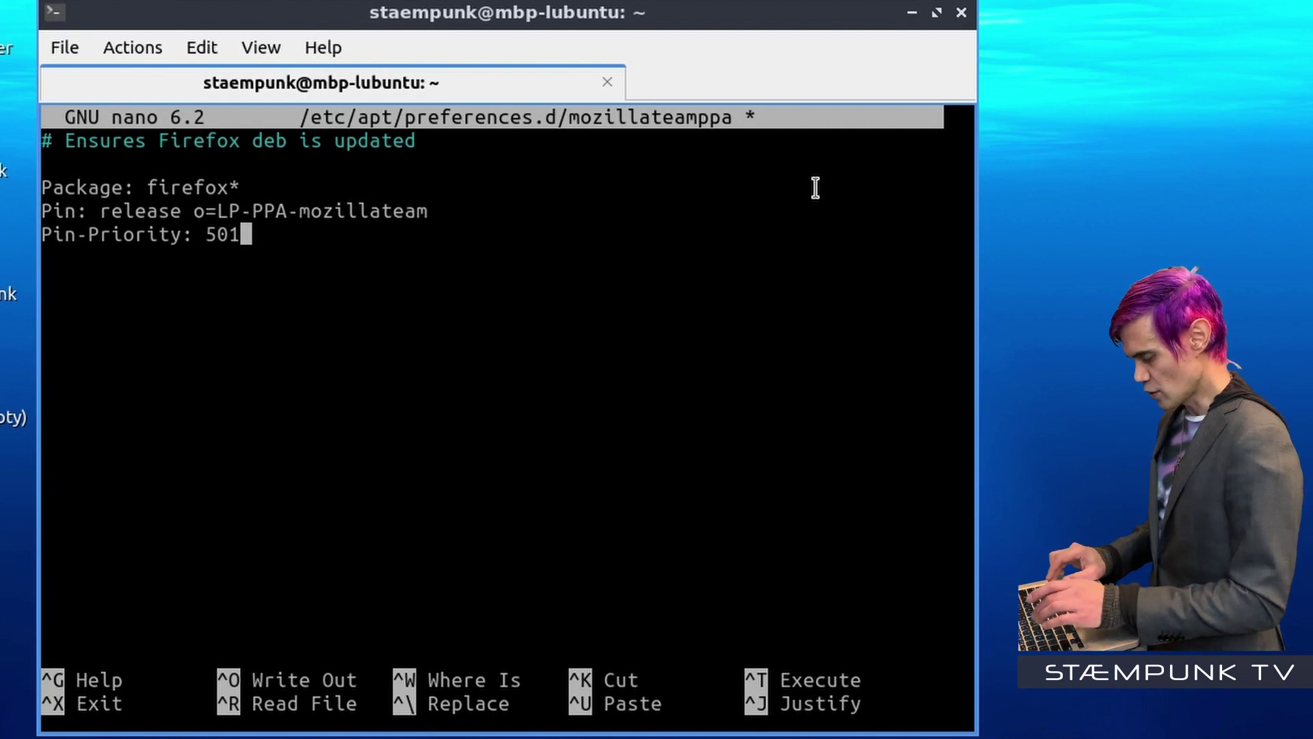
Step: Save the file under its existing name /etc/apt/preferences.d/mozillateamppa and exit nano
key(ctrl+o)
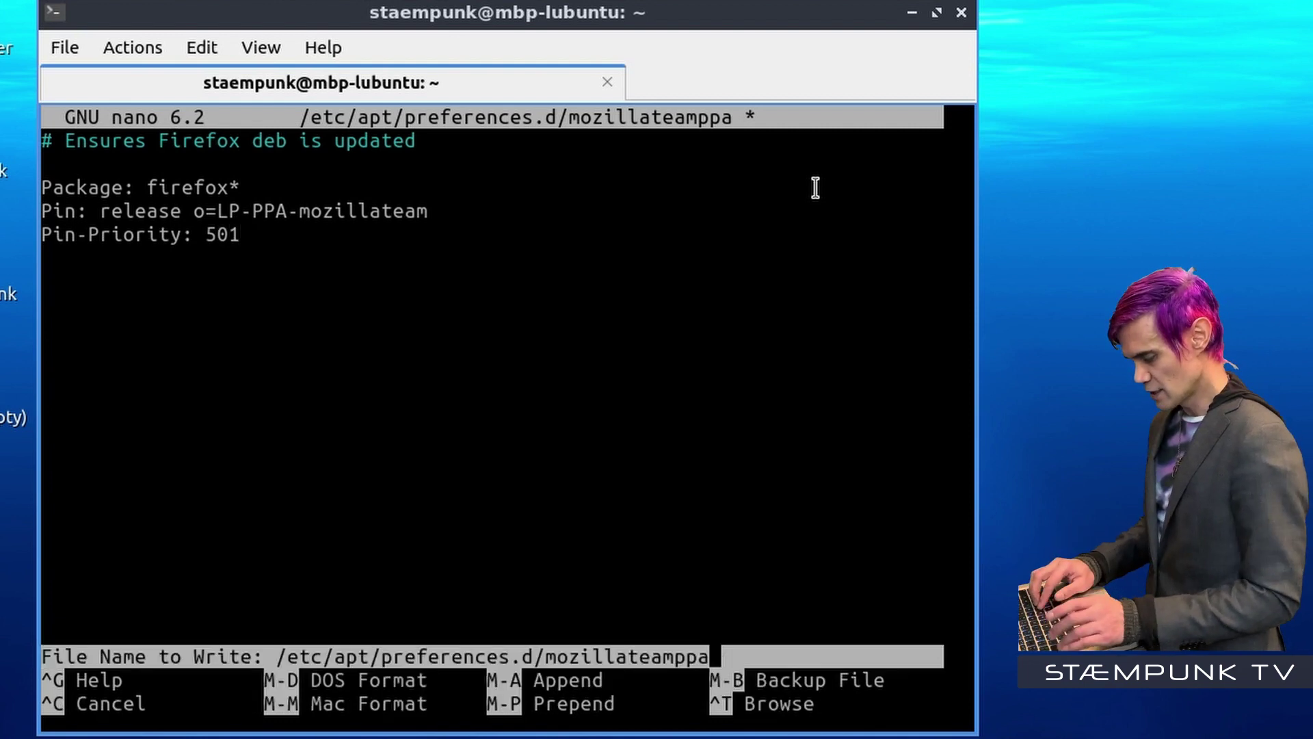
key(Return)
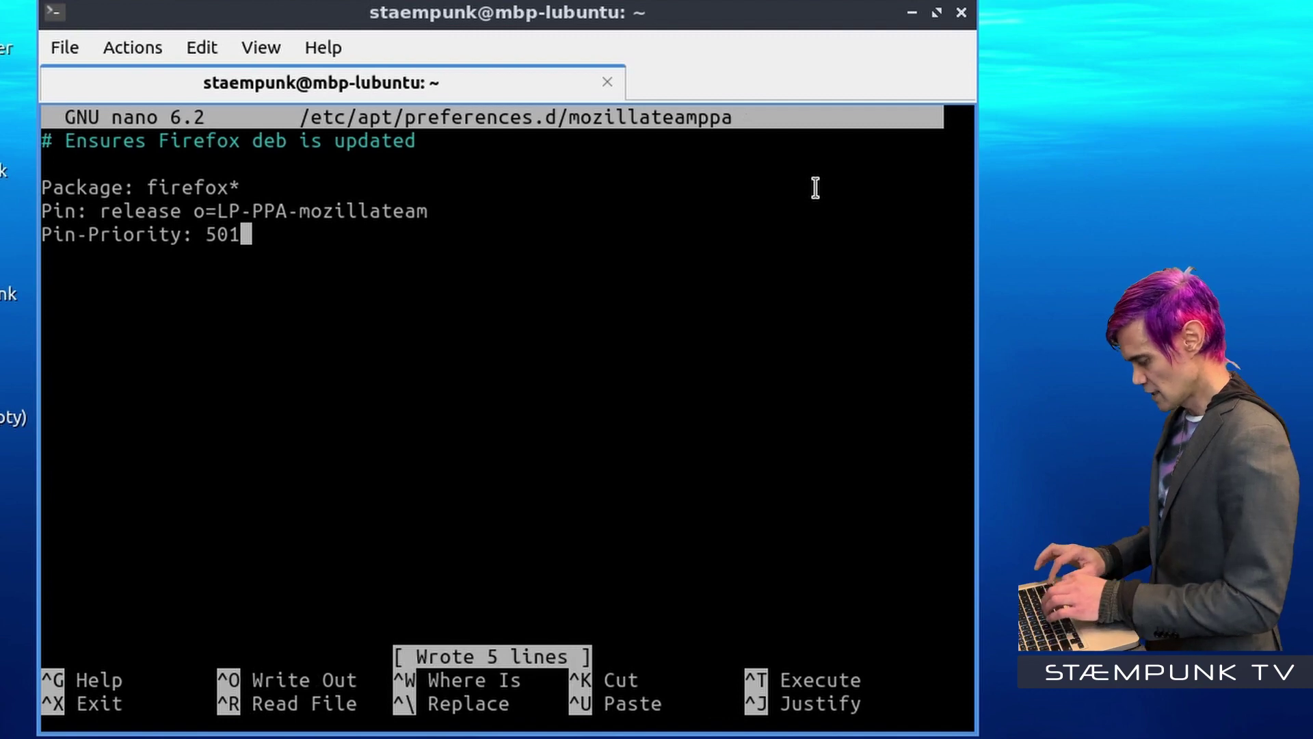
key(ctrl+x)
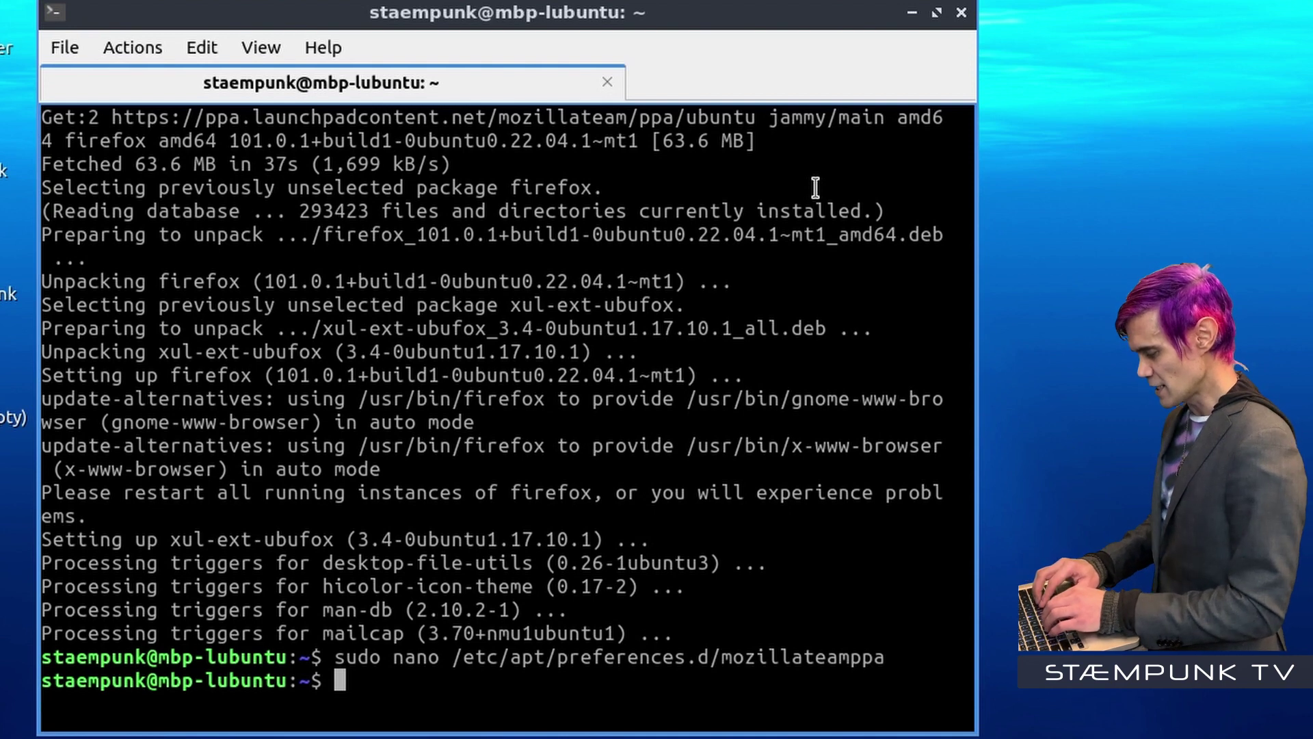
Step: Refresh the package lists with the command sudo apt update -y
text(sudo apt u)
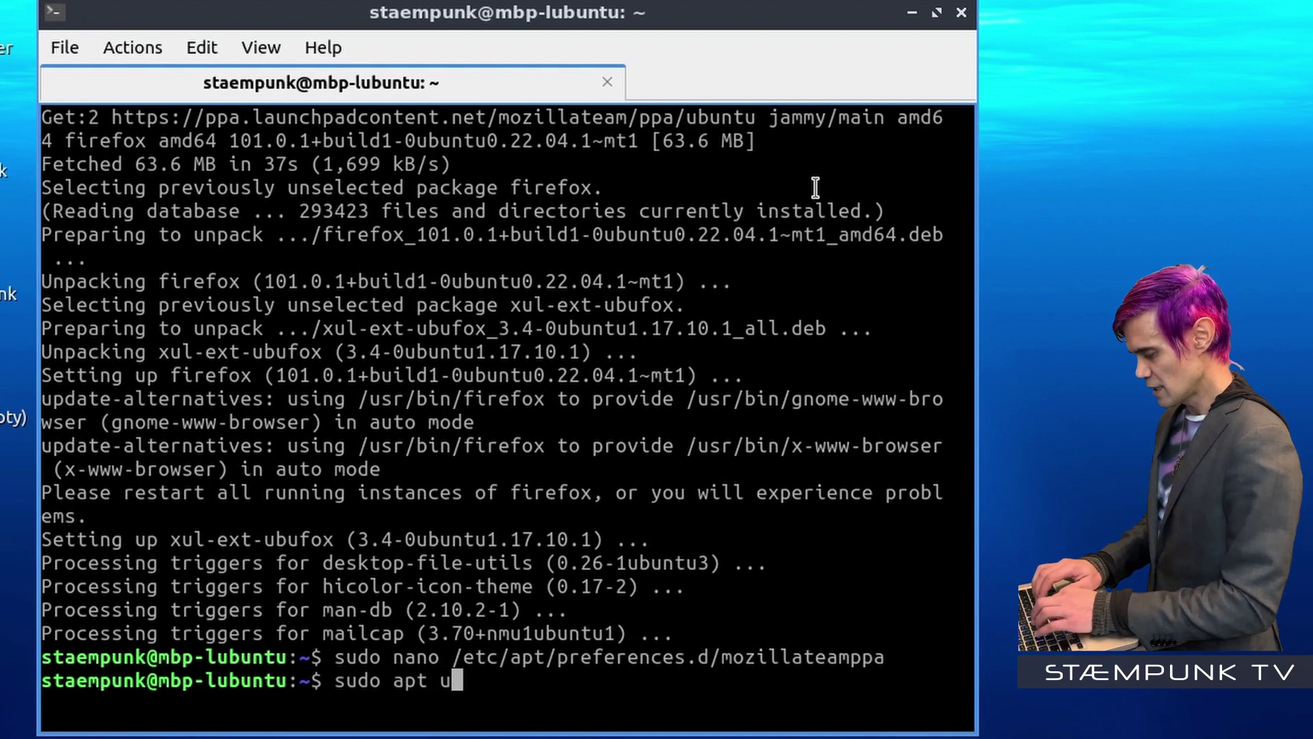
text(pdate -y)
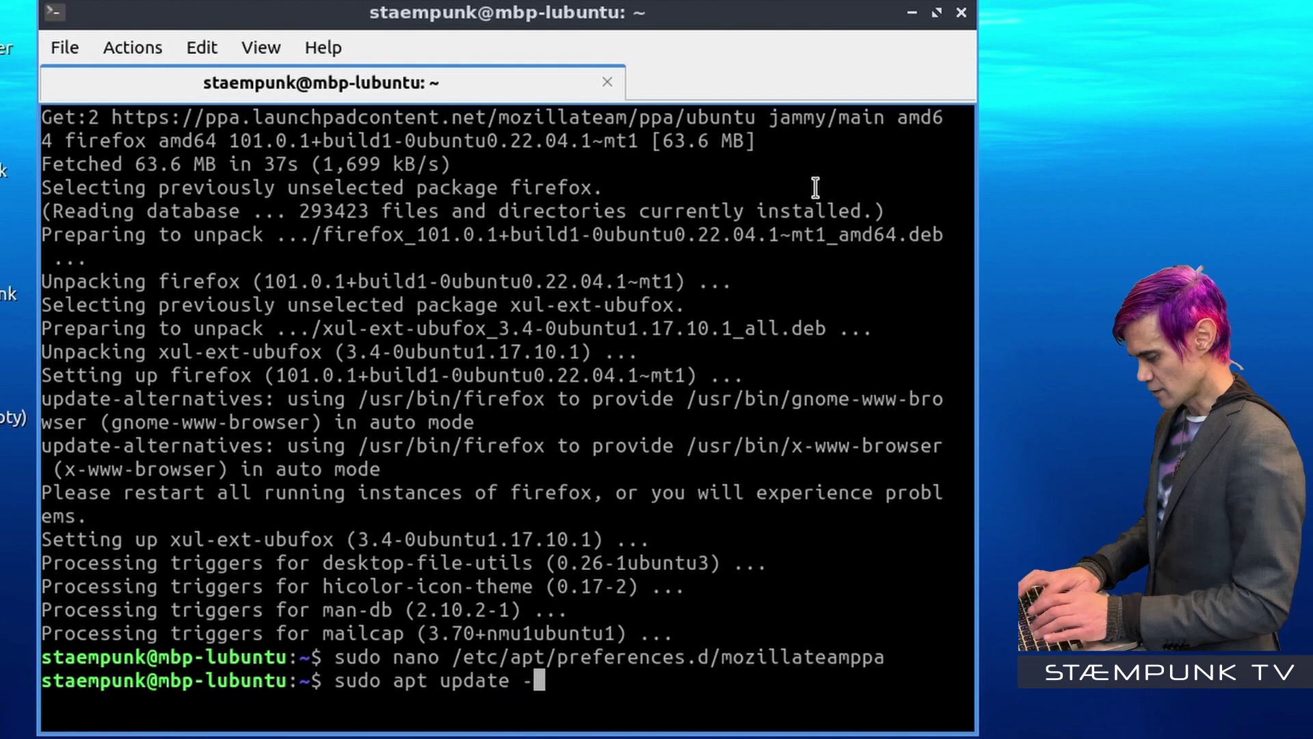
key(Return)
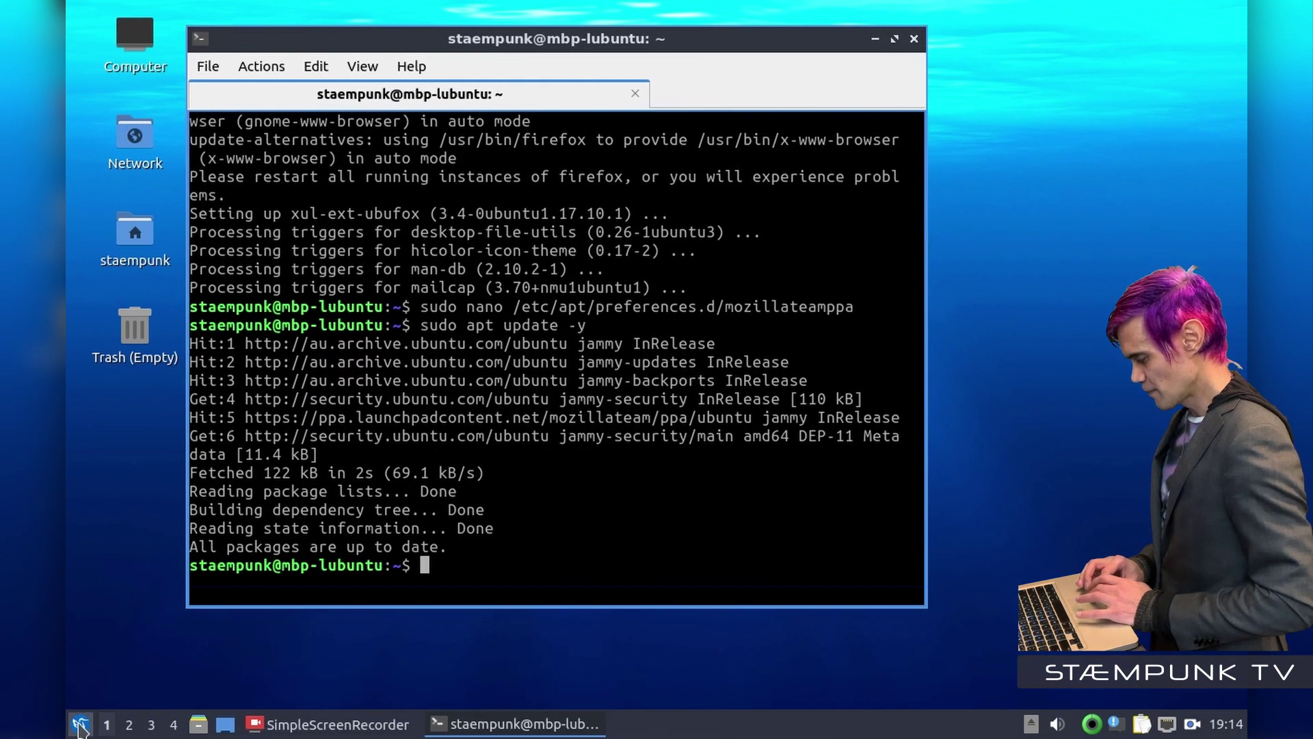
click(80, 725)
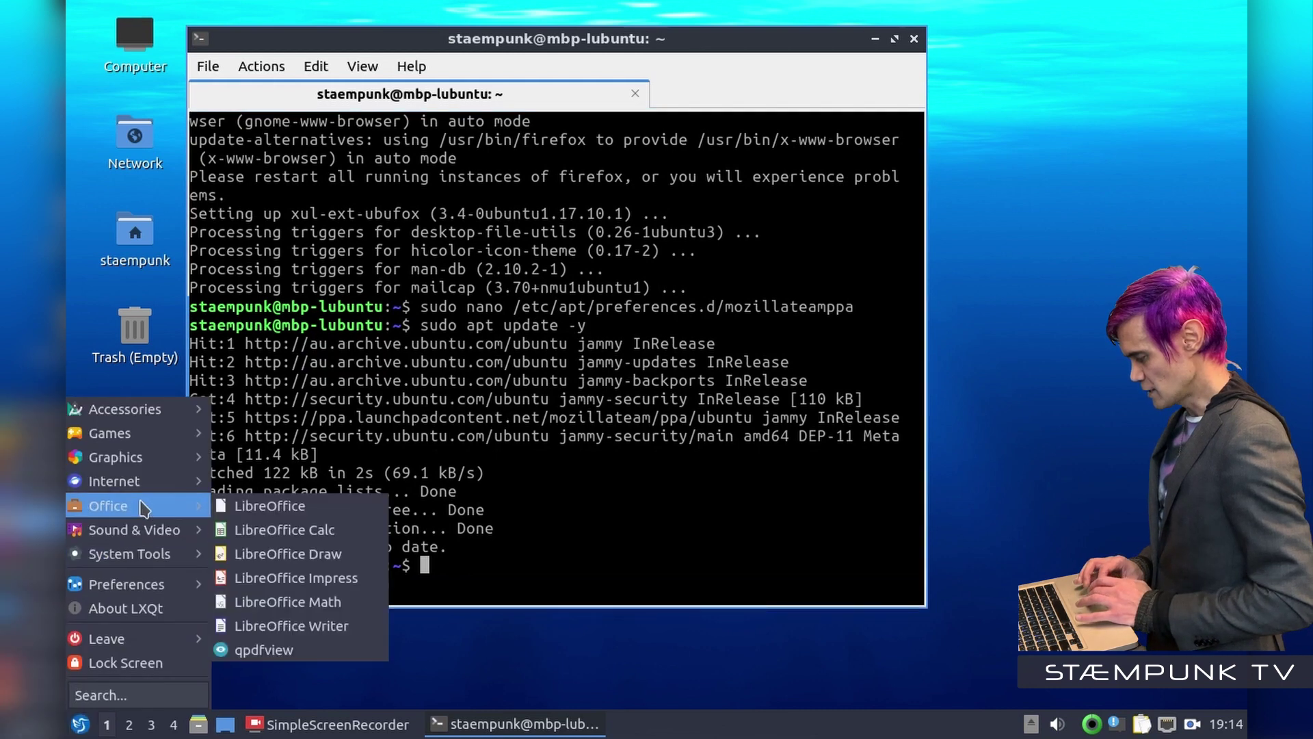
mouse_move(147, 483)
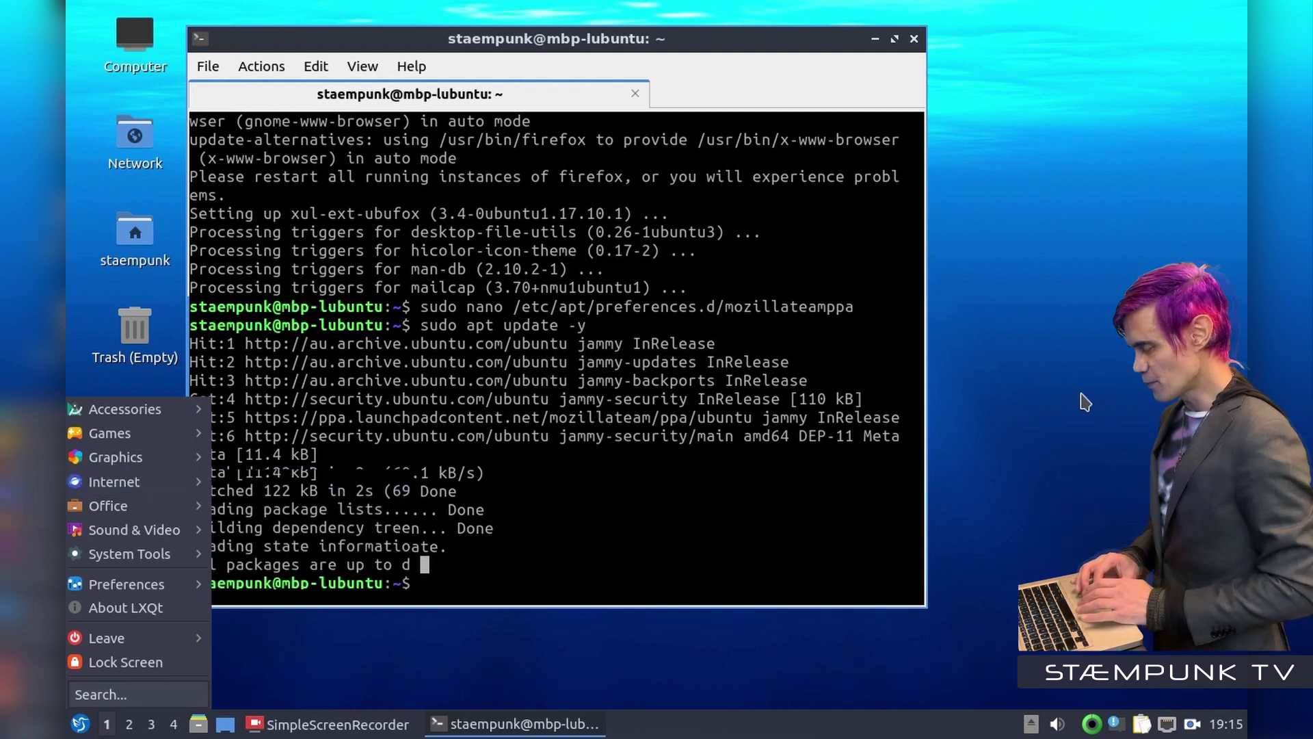
key(Escape)
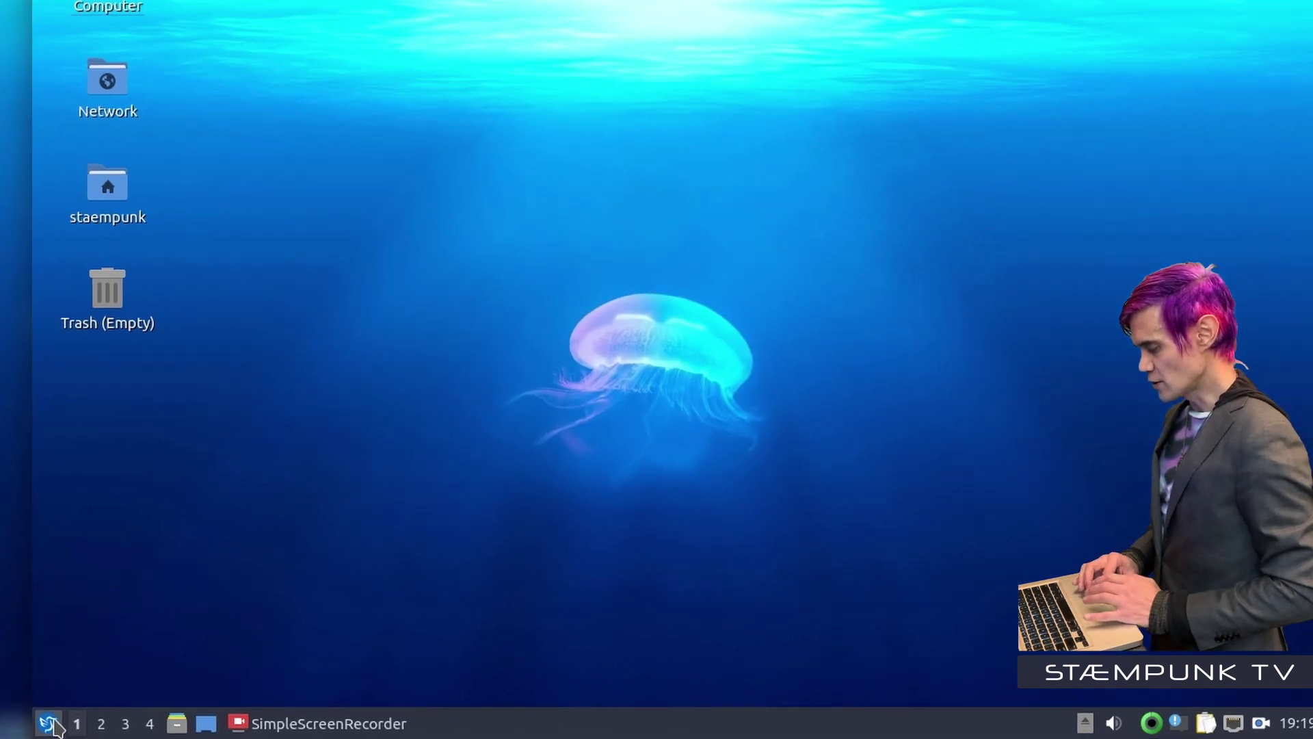
Step: Open the Software Sources settings, authorising with the account password
click(80, 724)
mouse_move(175, 513)
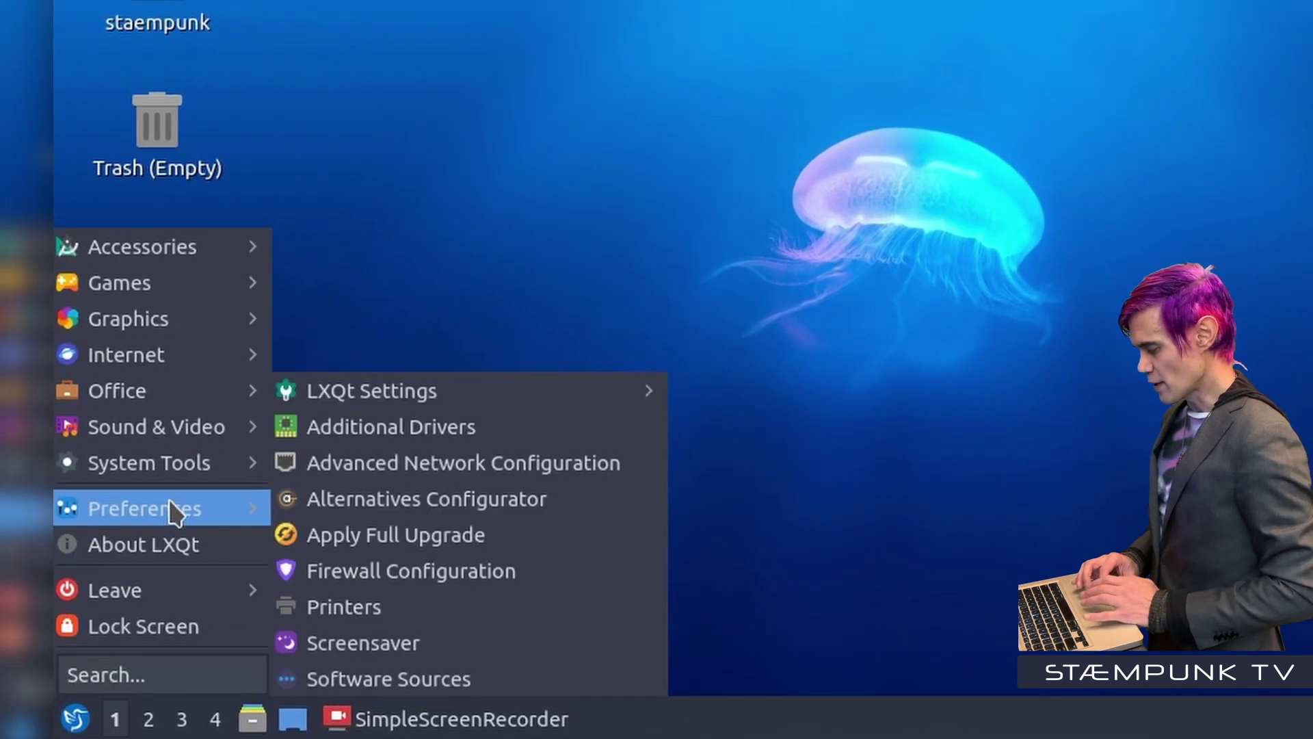
click(422, 686)
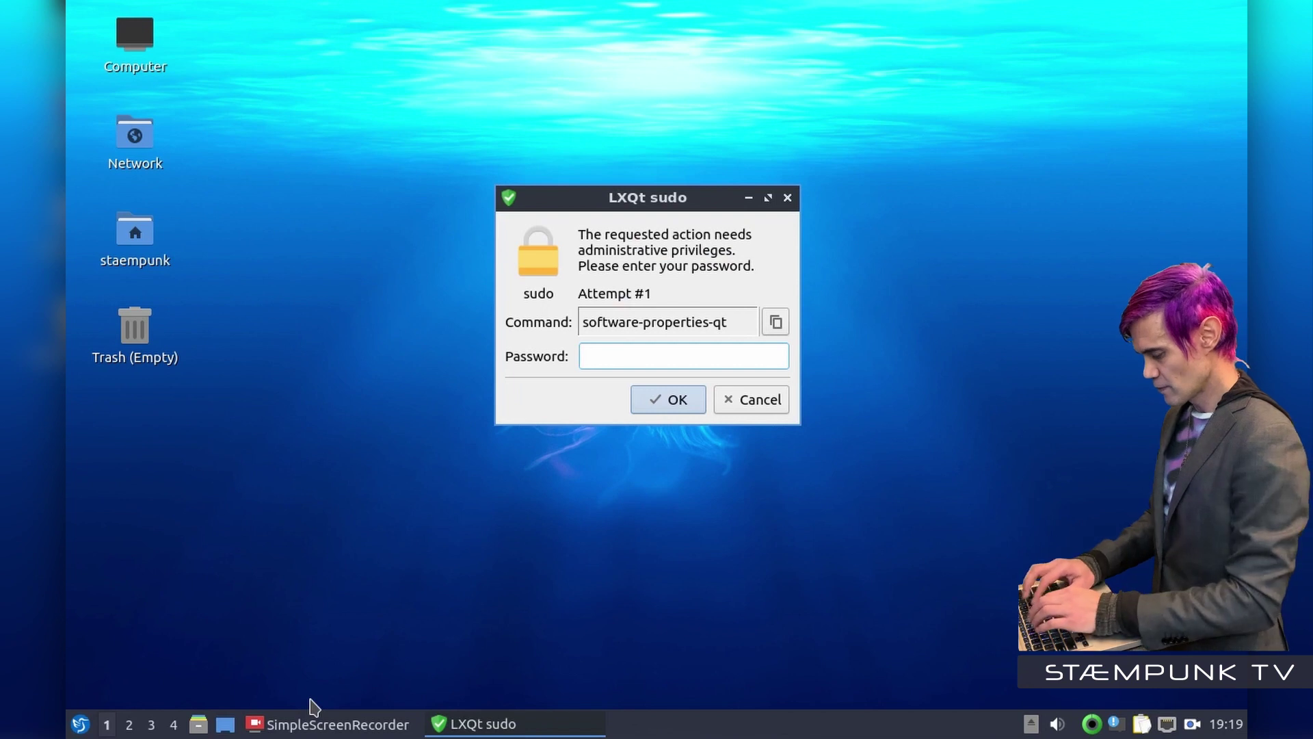
key(Return)
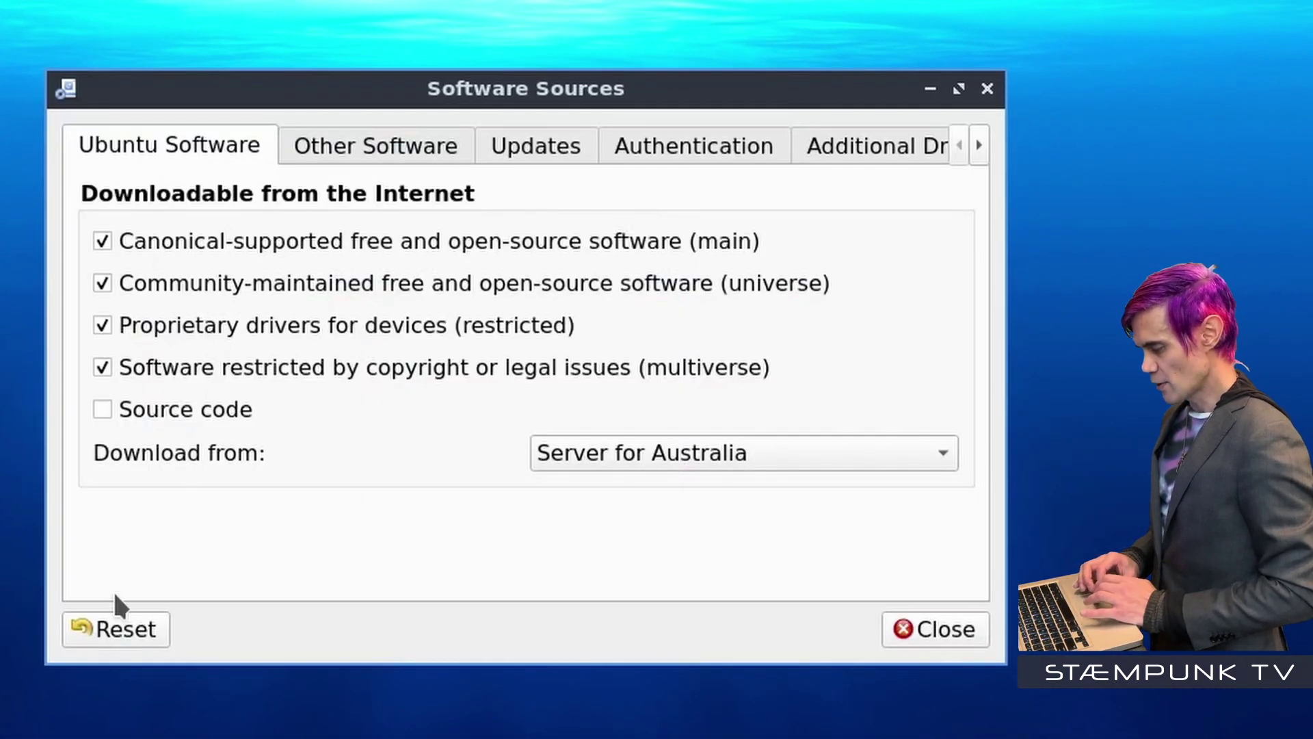
Step: Examine the mozillateam PPA's jammy main entry among the other software sources and close Software Sources
click(380, 151)
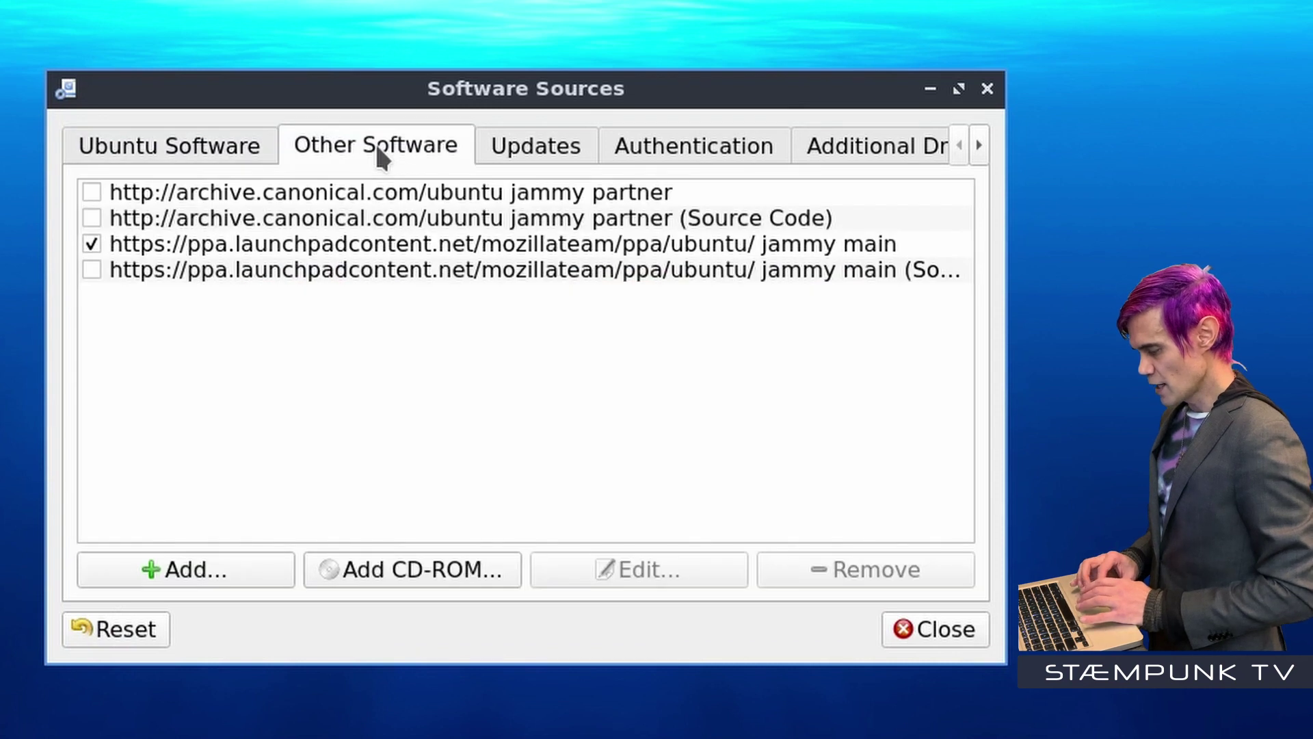
click(356, 250)
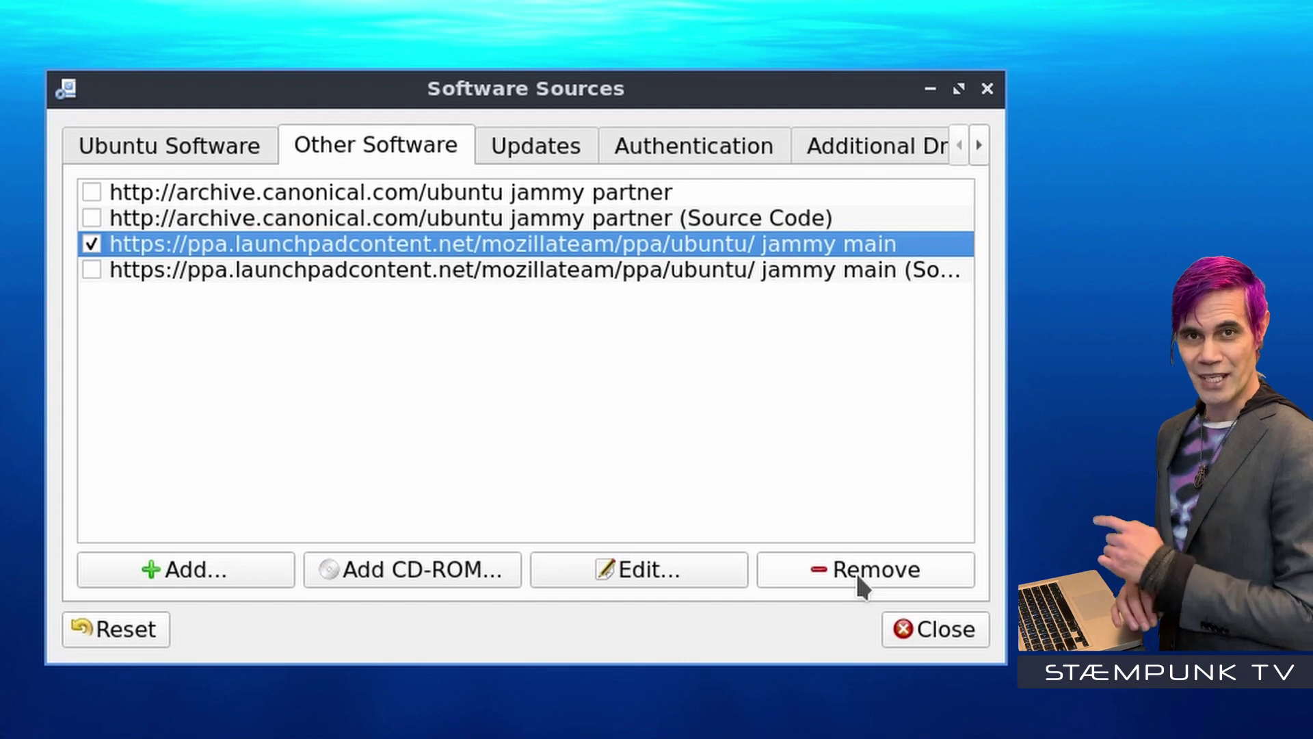
click(945, 628)
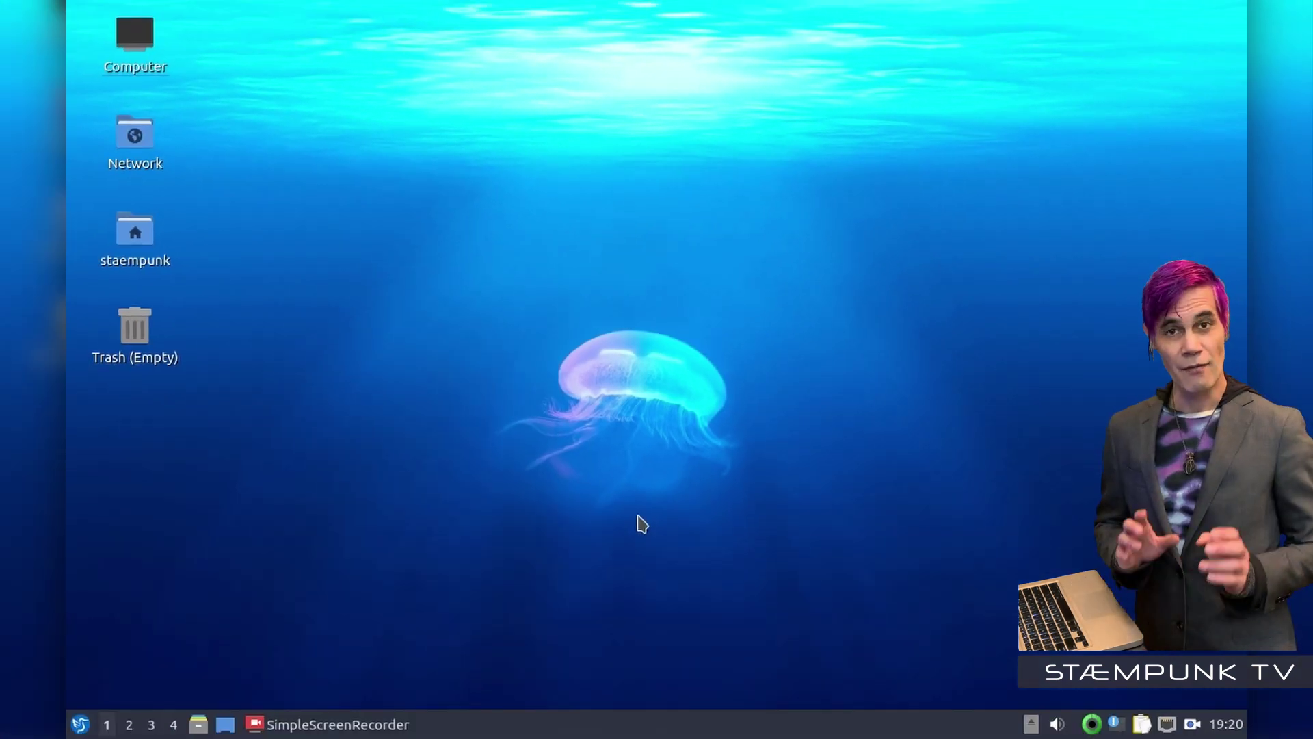